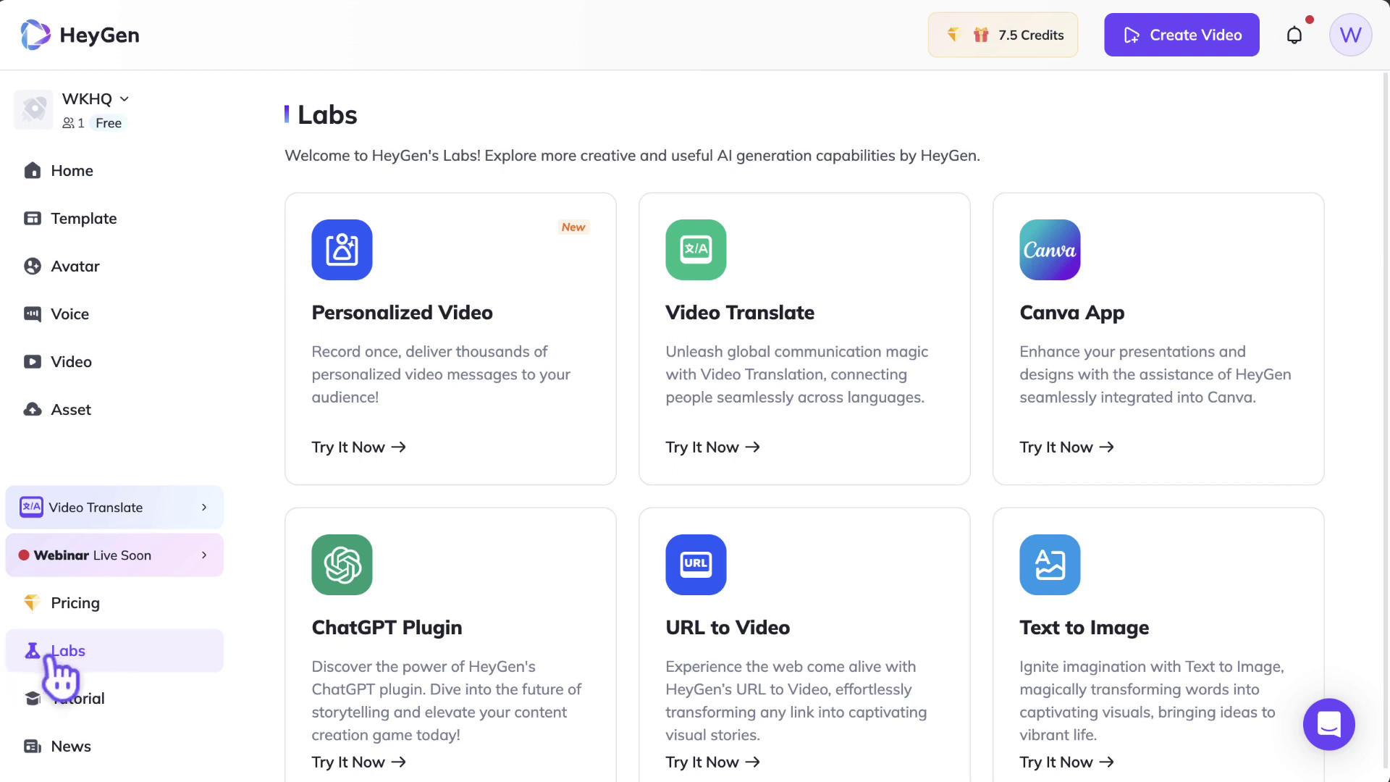
- Open the Personalized Video lab and go into the Demo Project
{"action": "left_click", "coordinate": [402, 394]}
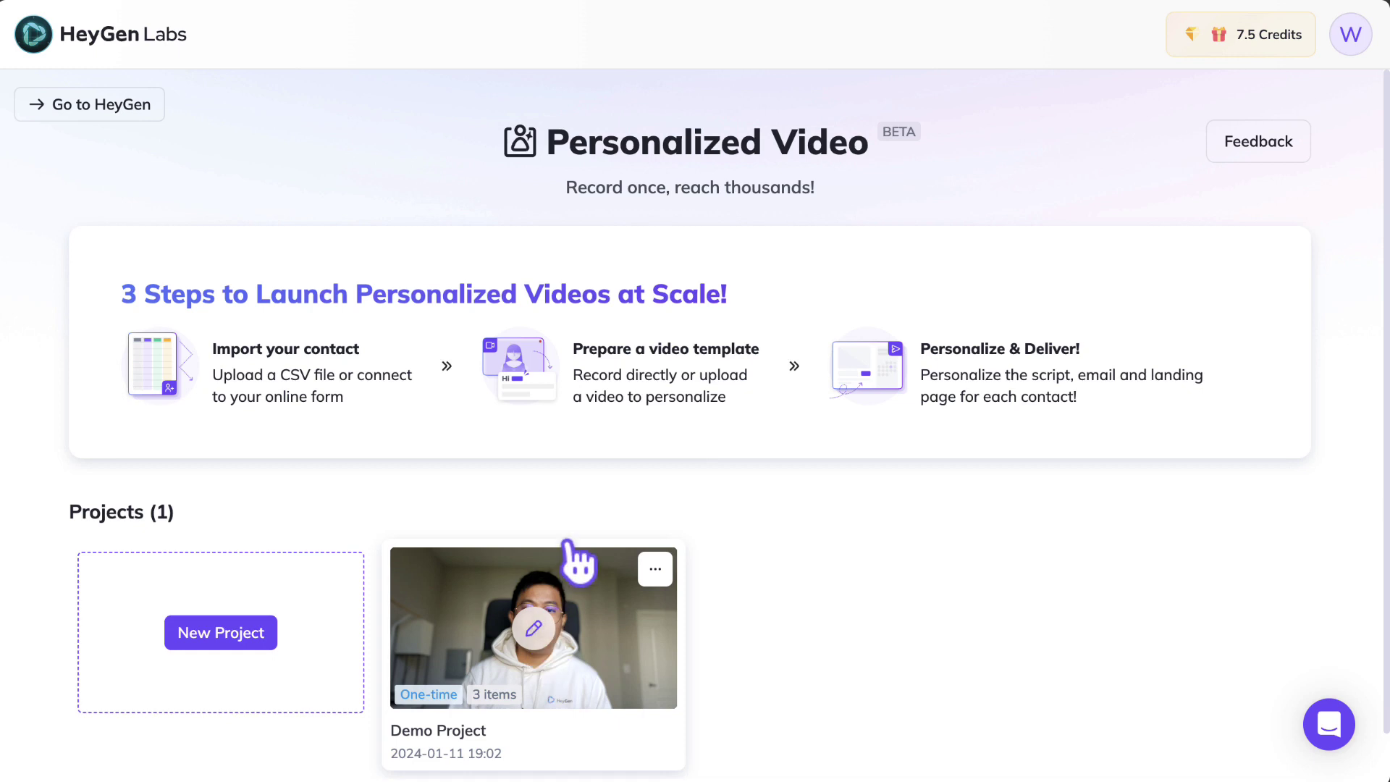
{"action": "scroll", "coordinate": [572, 535], "scroll_direction": "down", "scroll_amount": 1}
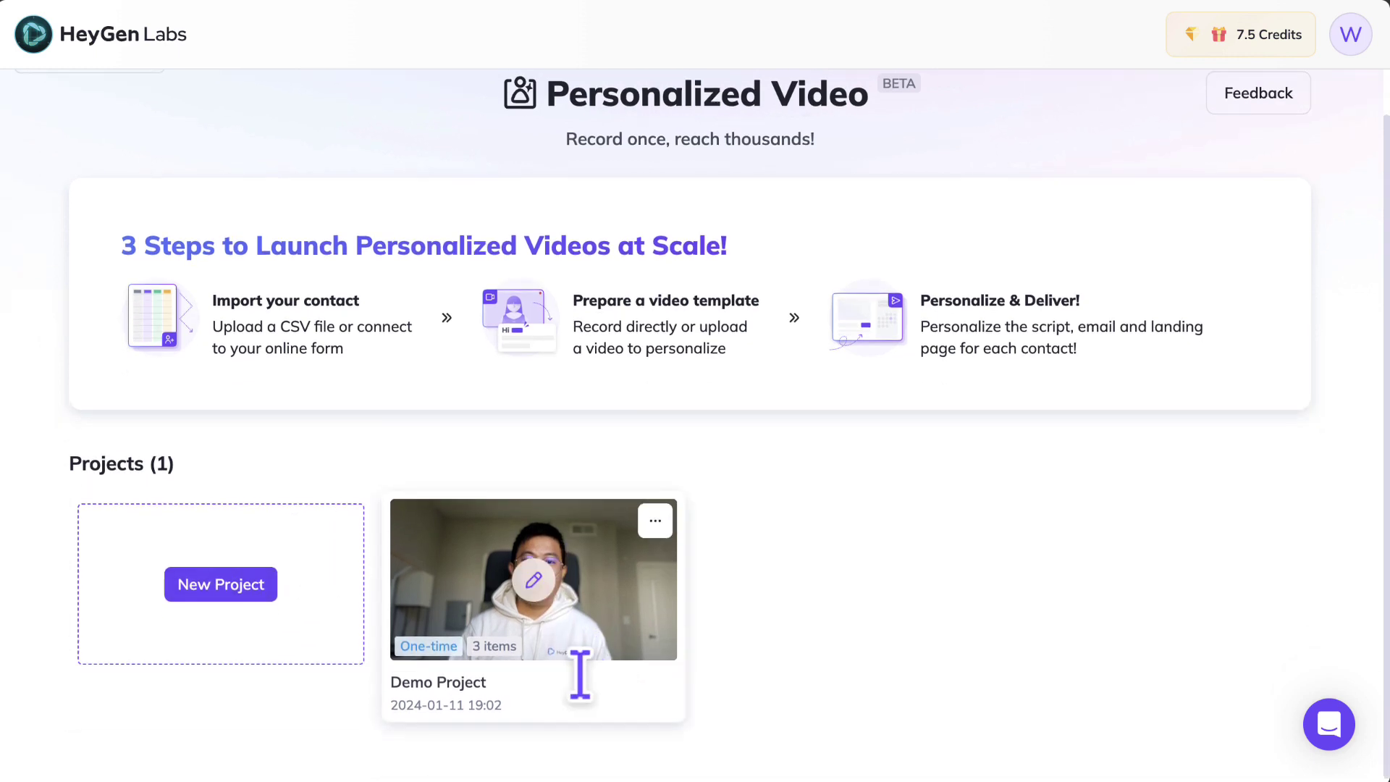
{"action": "left_click", "coordinate": [599, 619]}
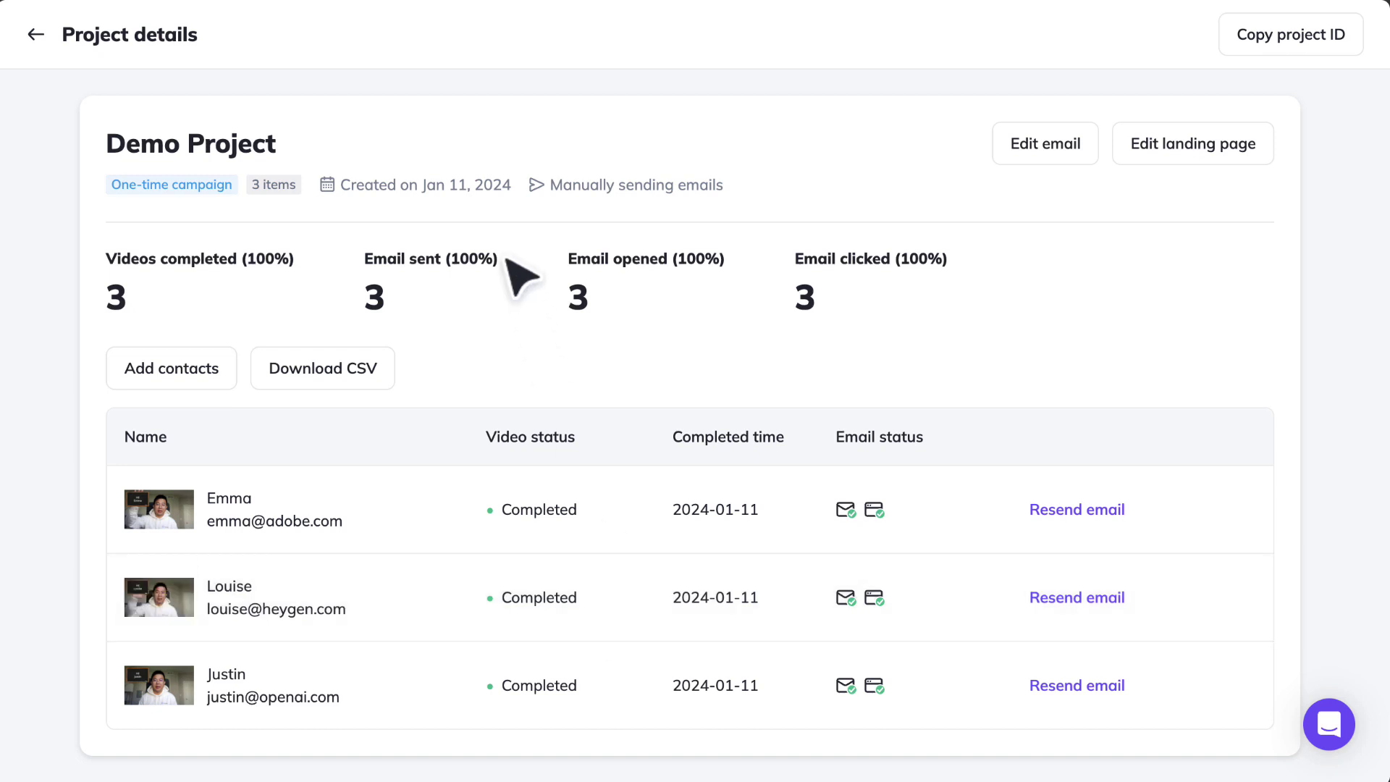
- Play the personalized videos of the first and third contacts in the project, closing the player after each
{"action": "mouse_move", "coordinate": [163, 514]}
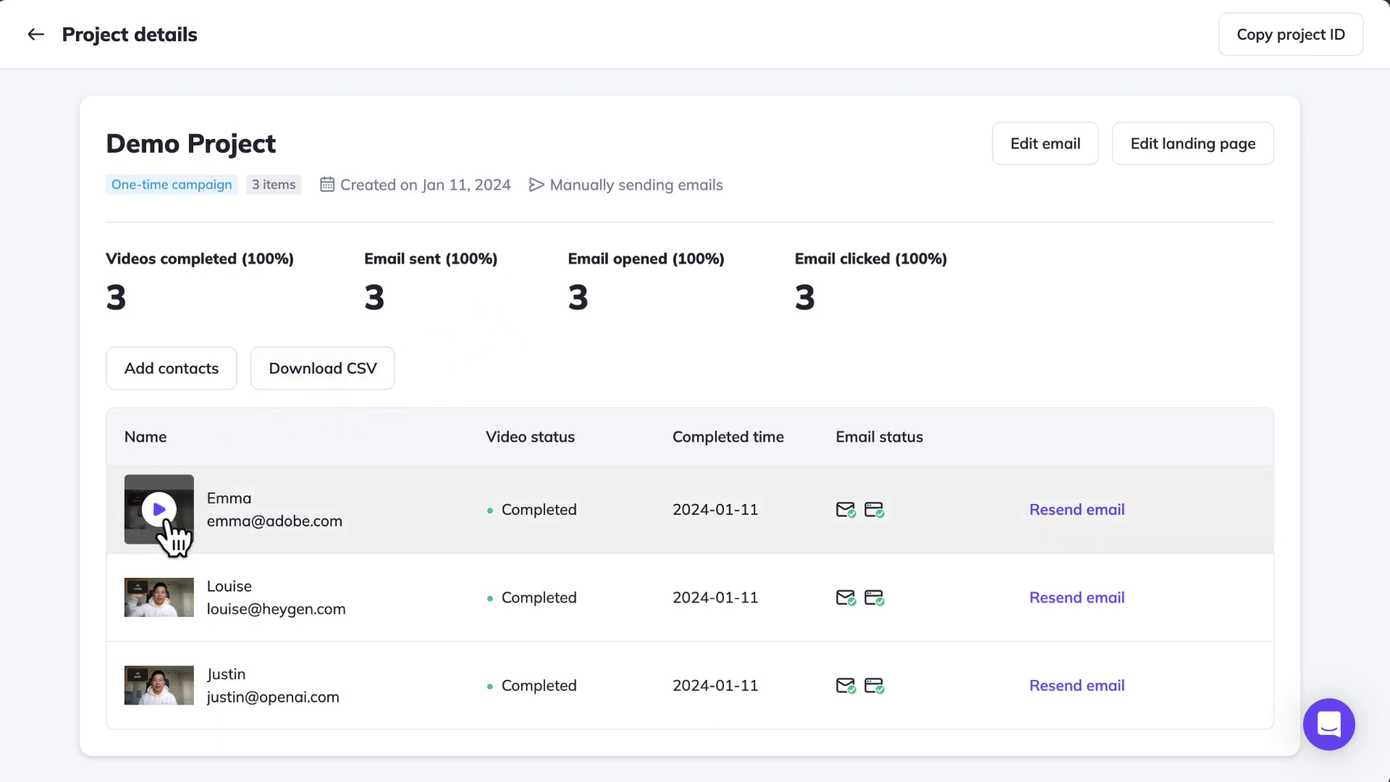
{"action": "left_click", "coordinate": [161, 510]}
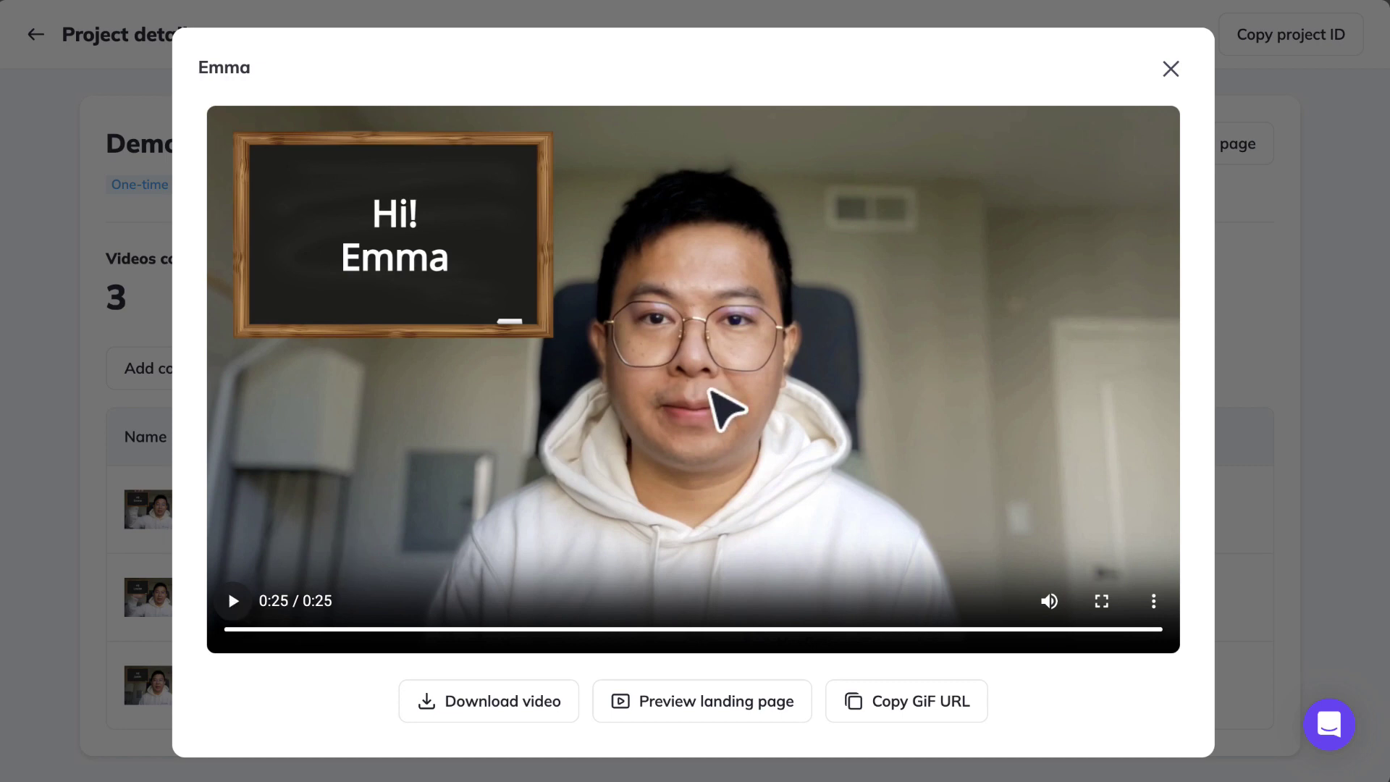
{"action": "left_click", "coordinate": [1171, 70]}
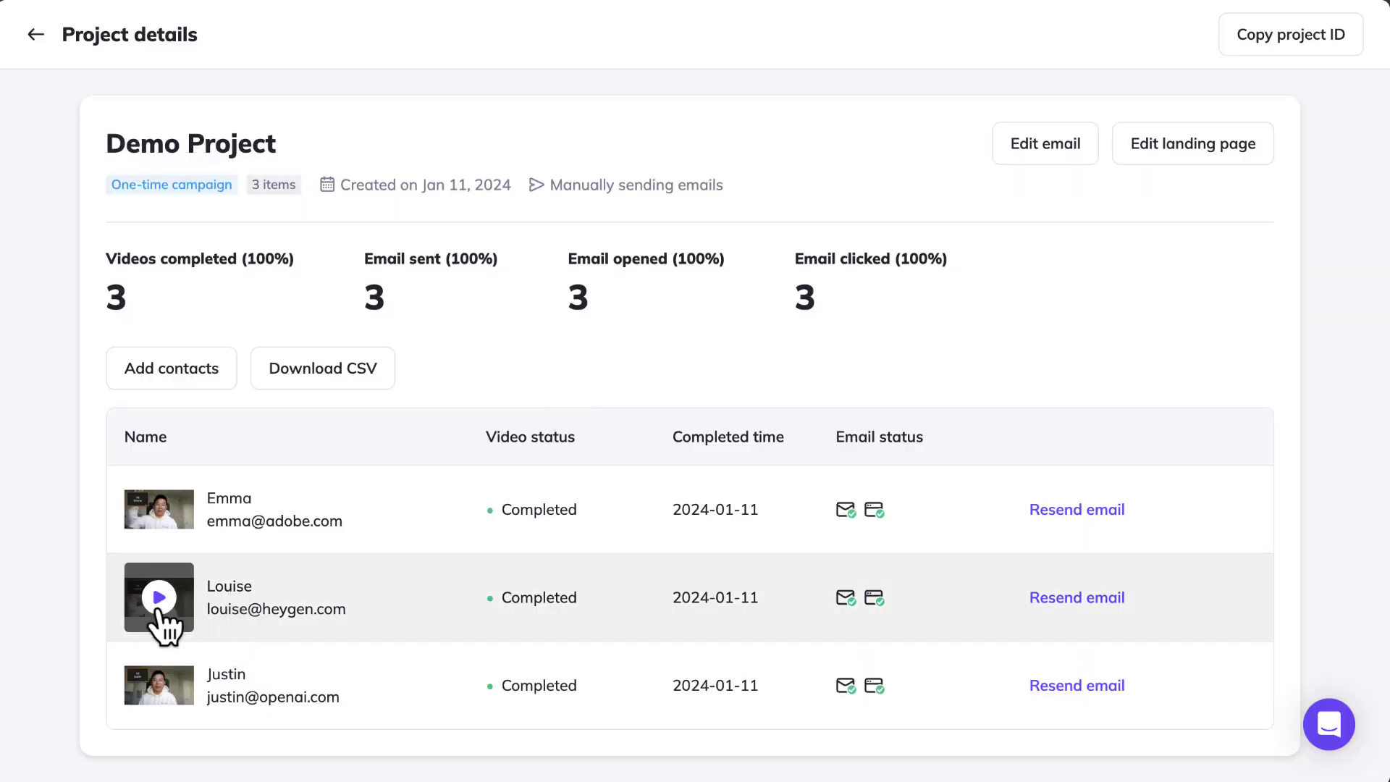
{"action": "left_click", "coordinate": [166, 691]}
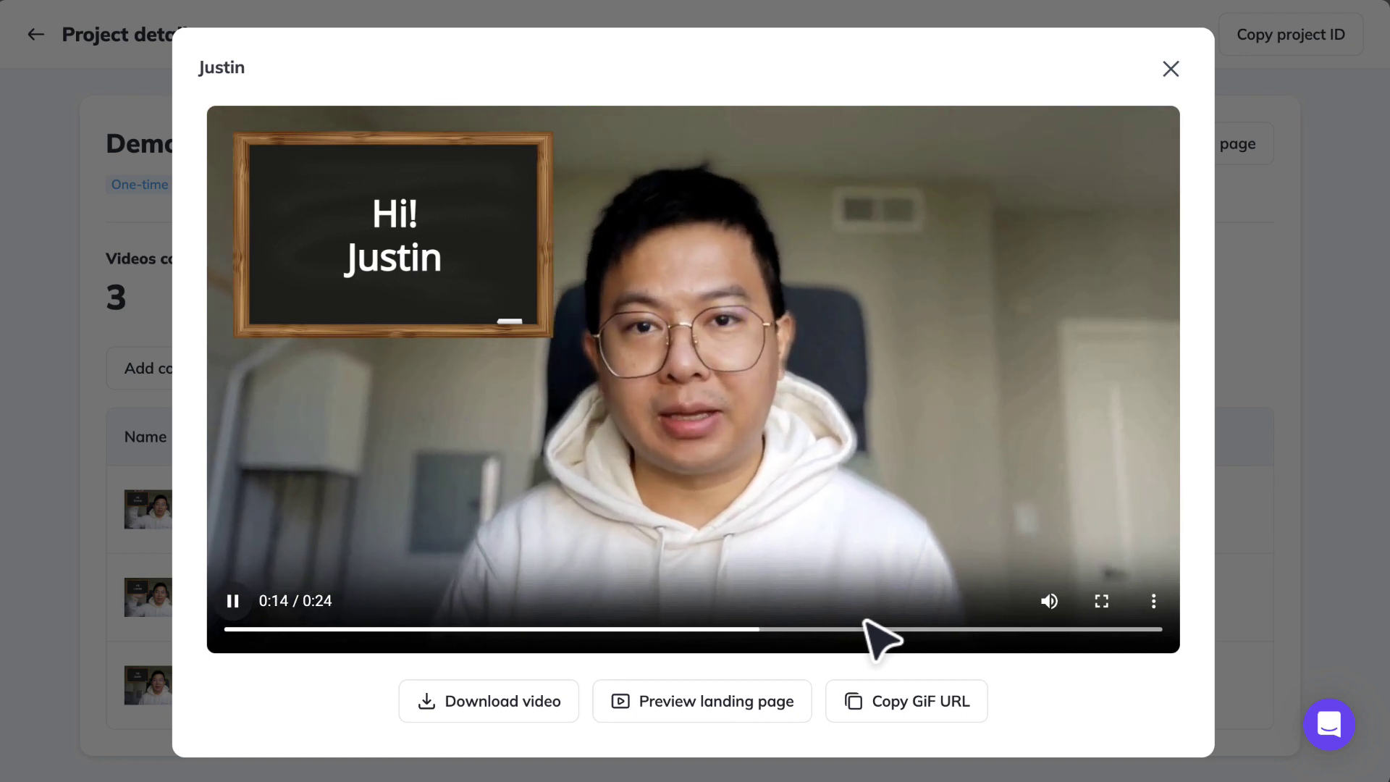
{"action": "left_click", "coordinate": [241, 601]}
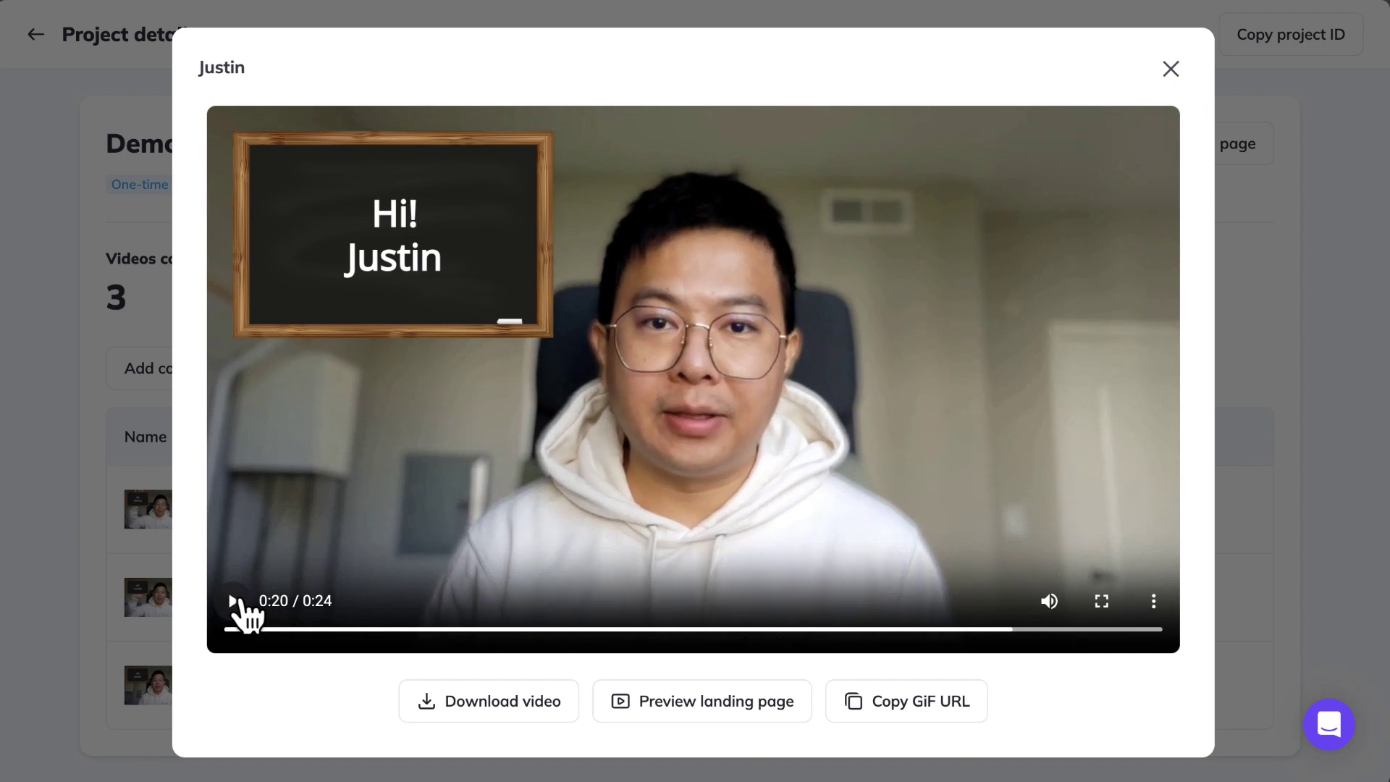
{"action": "left_click", "coordinate": [103, 623]}
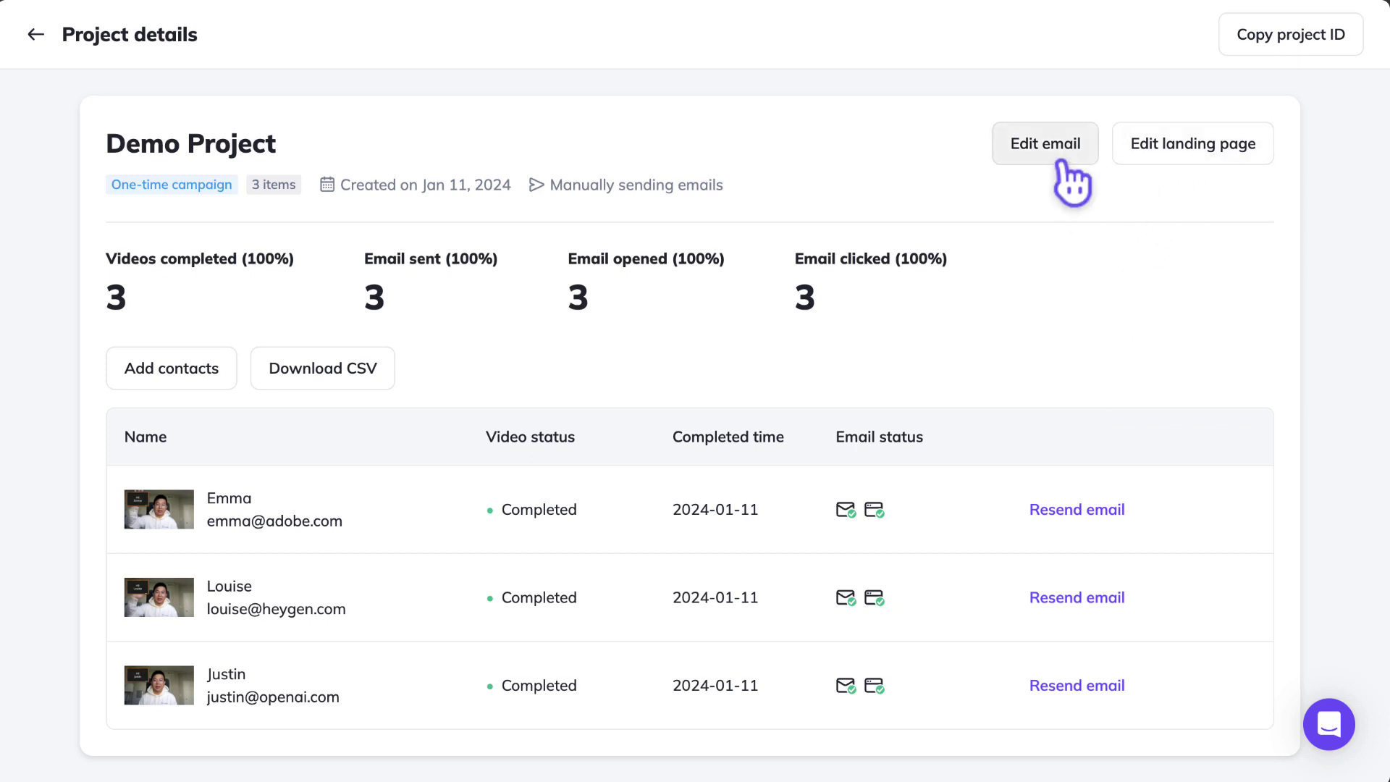
- Open the project's landing page editor and try out the dark style, logo and video thumbnail branding options
{"action": "left_click", "coordinate": [1169, 156]}
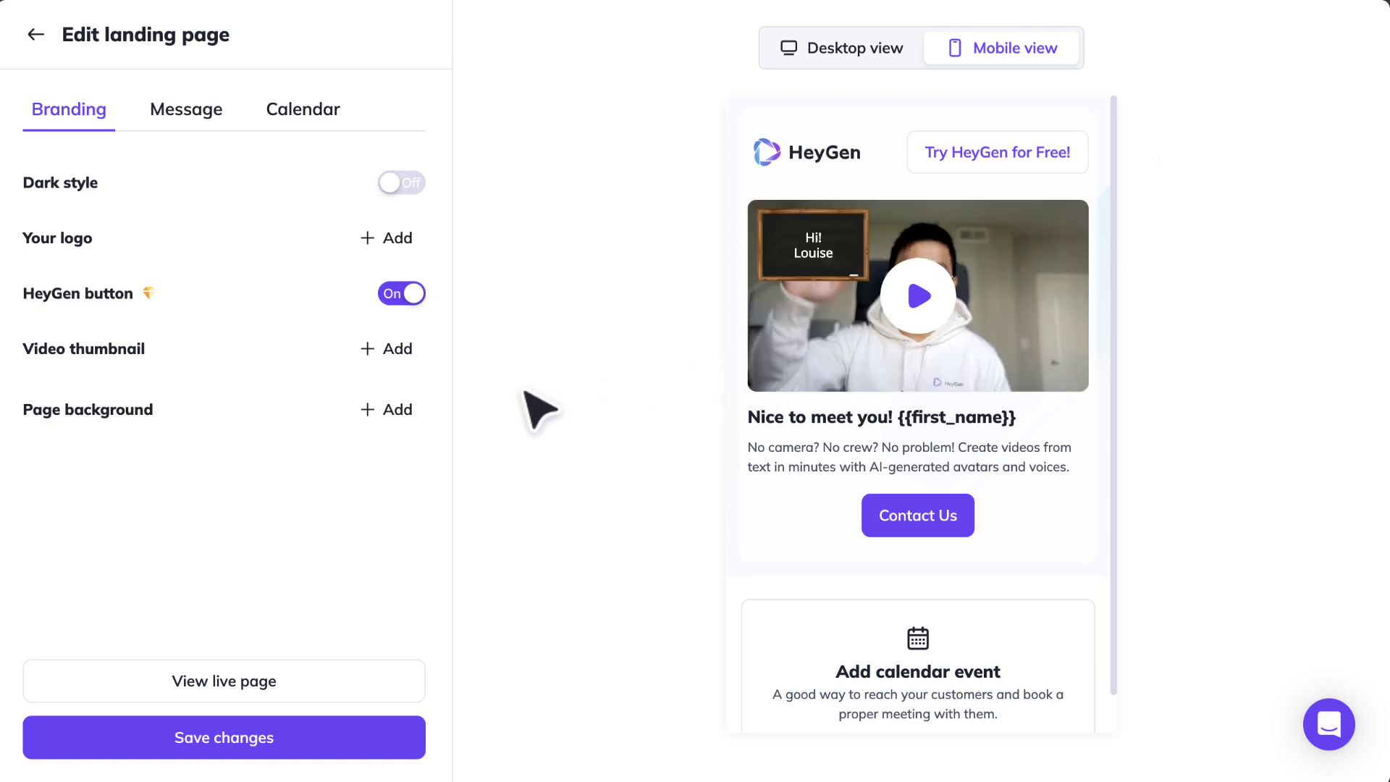
{"action": "left_click", "coordinate": [400, 185]}
{"action": "left_click", "coordinate": [402, 184]}
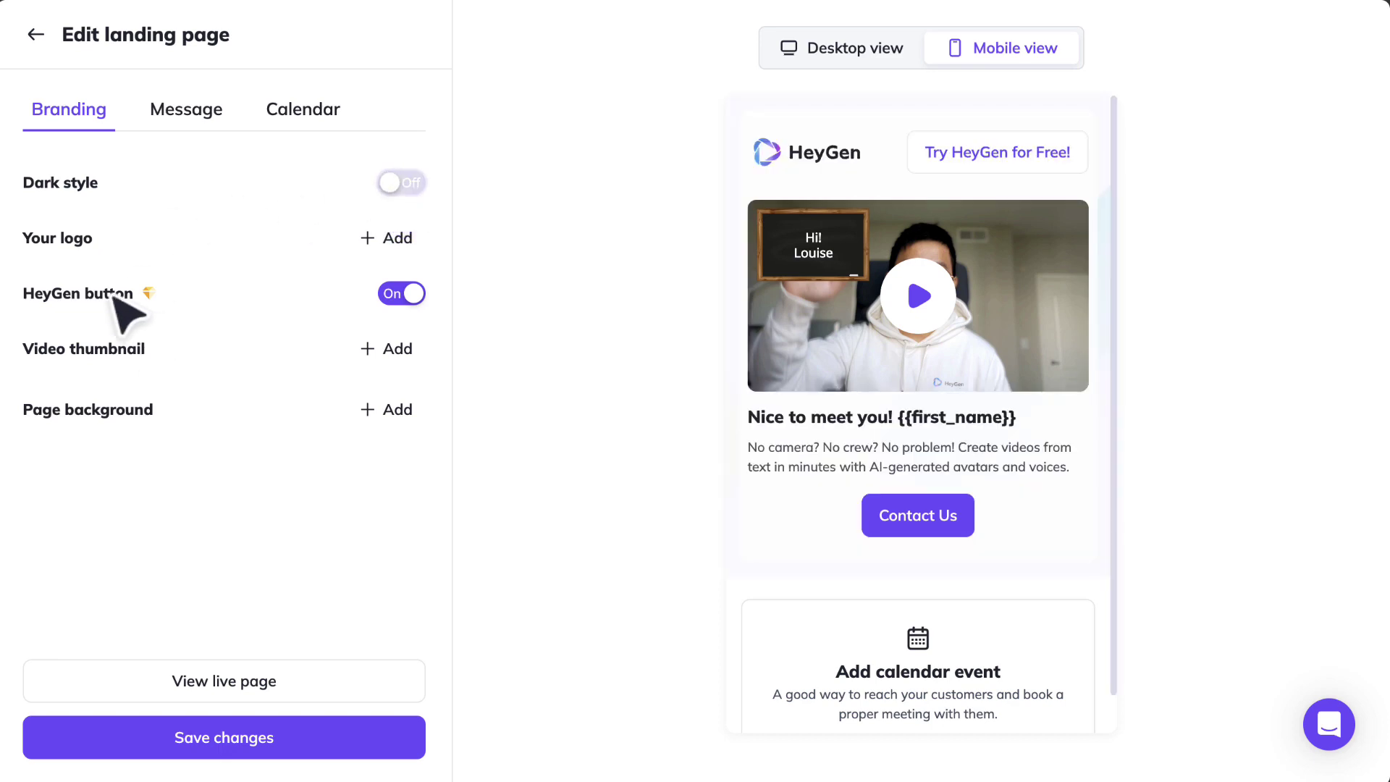
{"action": "left_click", "coordinate": [401, 240]}
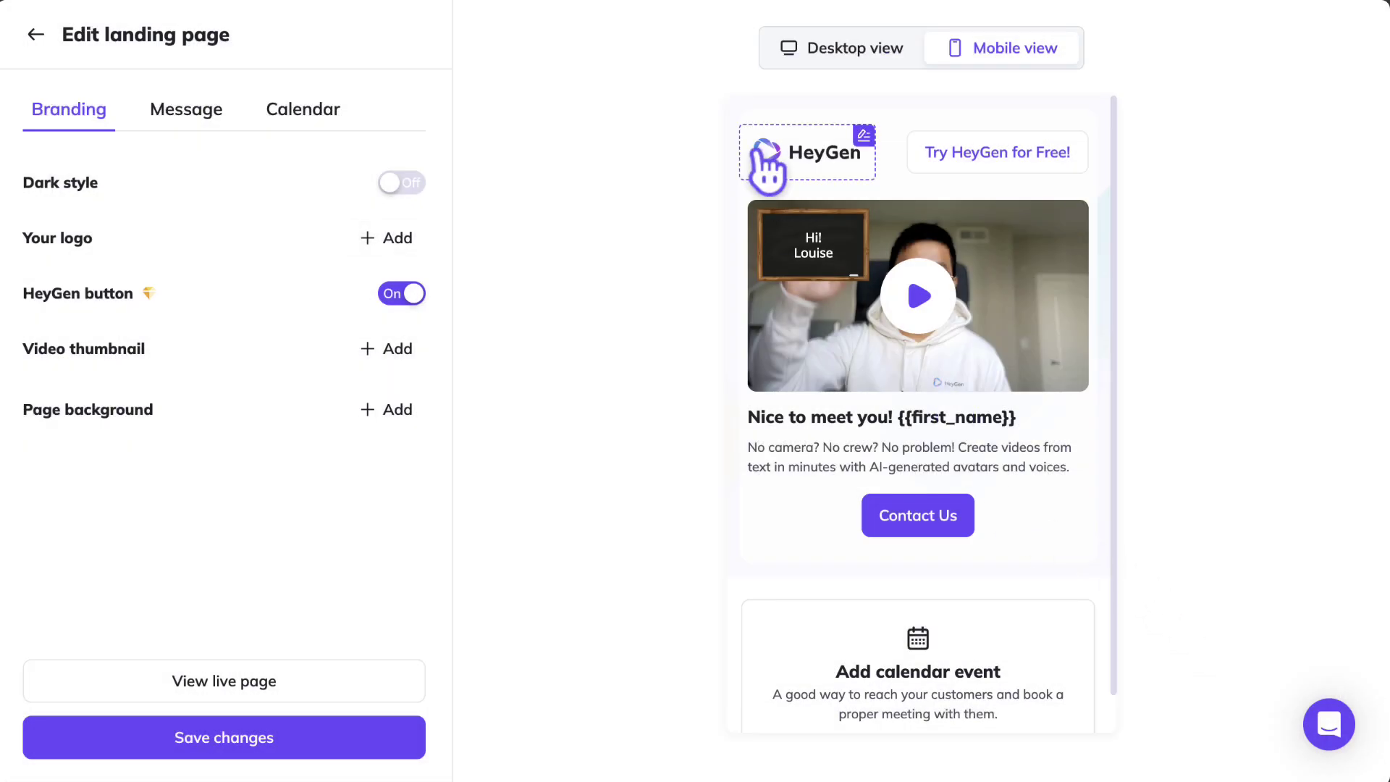
{"action": "left_click", "coordinate": [863, 134]}
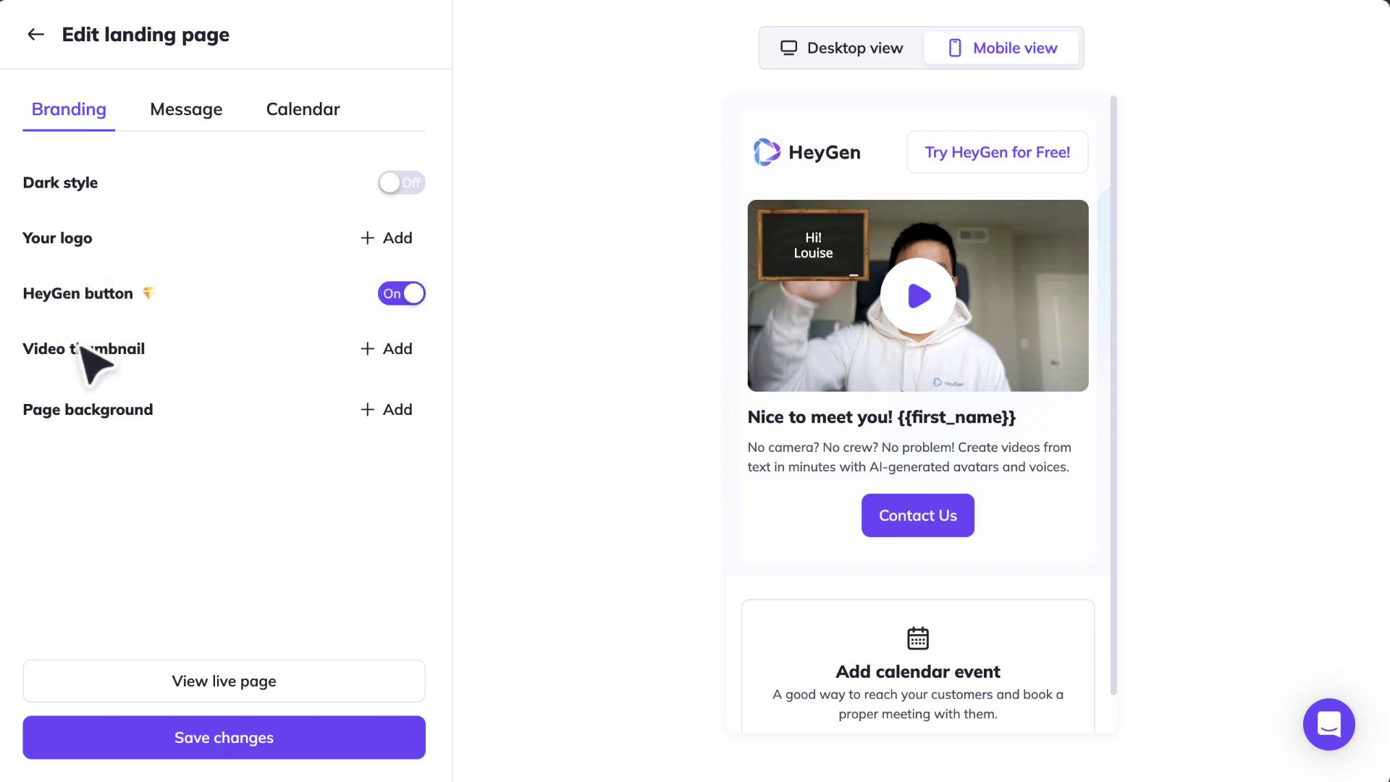
{"action": "left_click", "coordinate": [394, 349]}
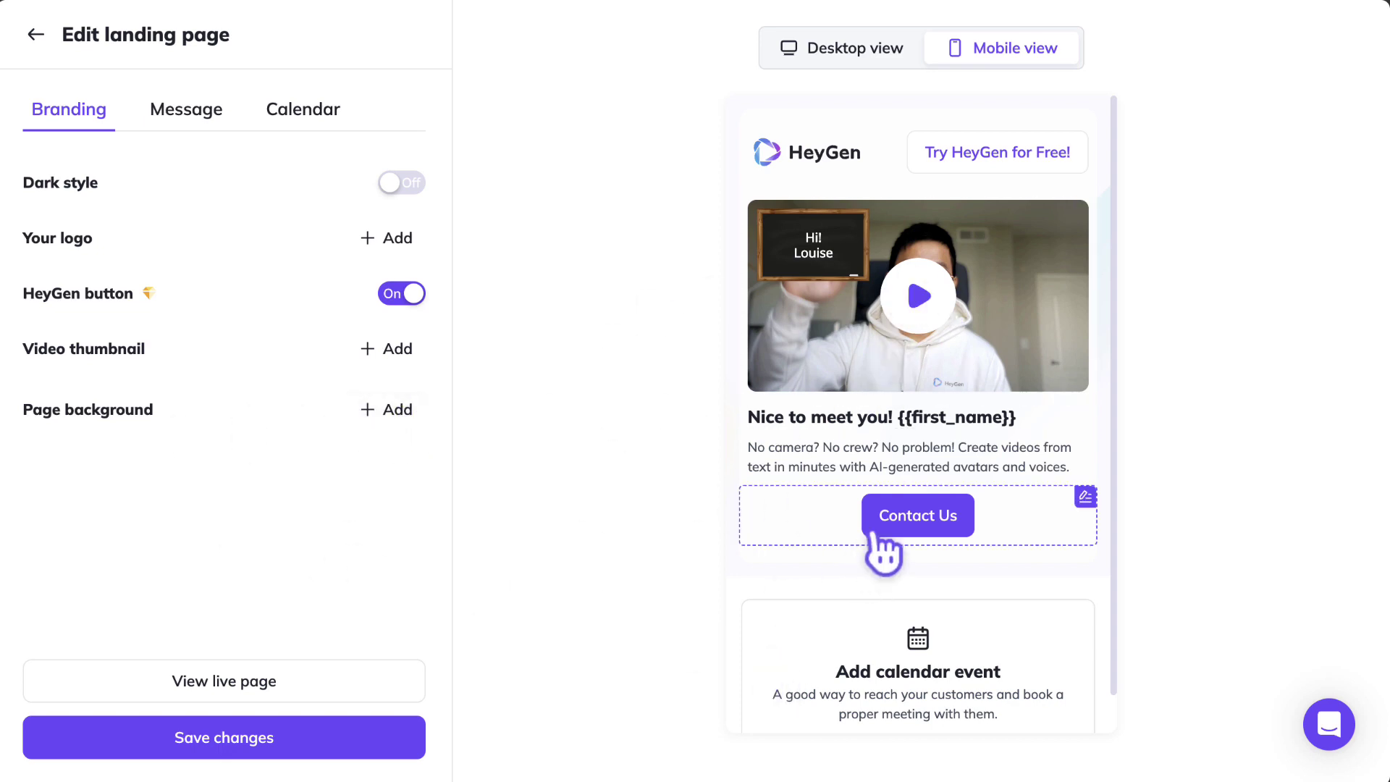
- Review the landing page's message settings, switching the call to action off and back on
{"action": "left_click", "coordinate": [1009, 536]}
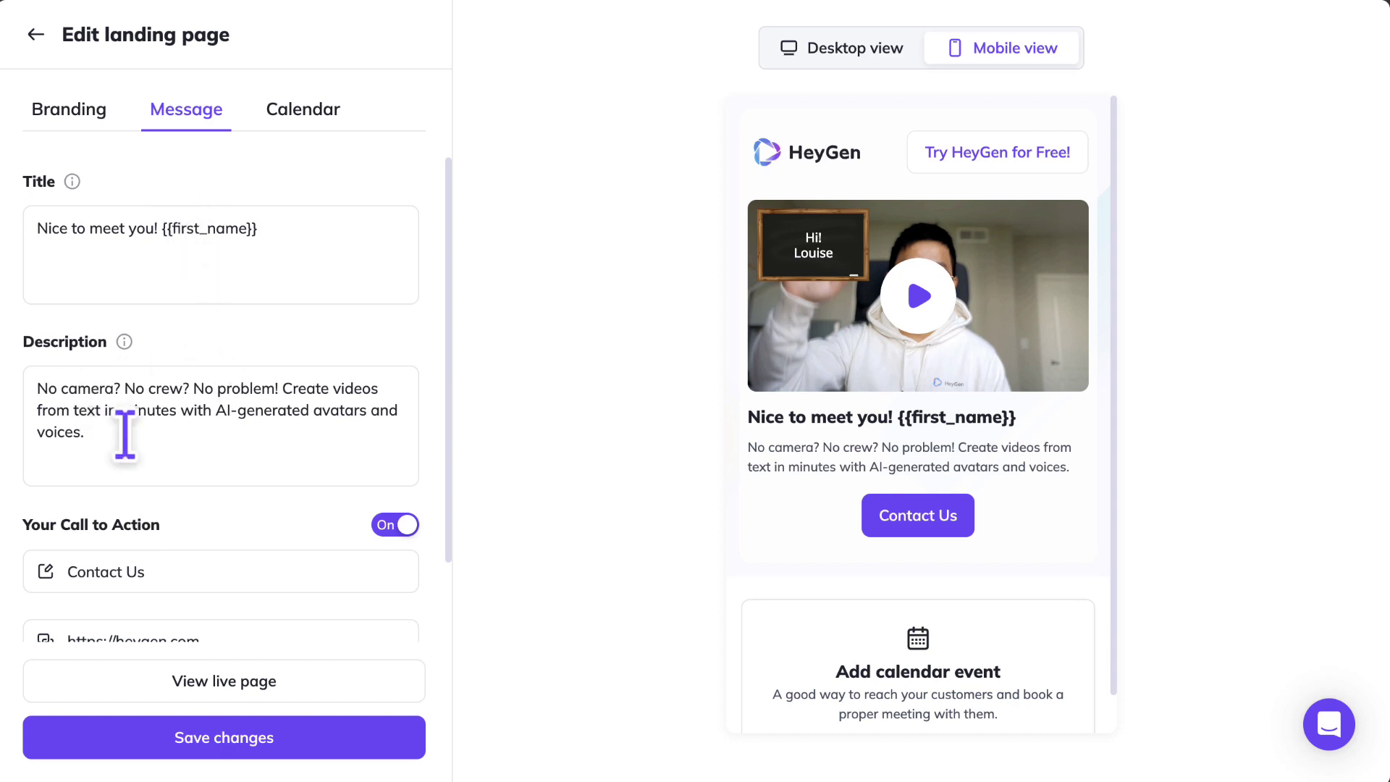
{"action": "left_click_drag", "start_coordinate": [112, 434], "coordinate": [2, 391]}
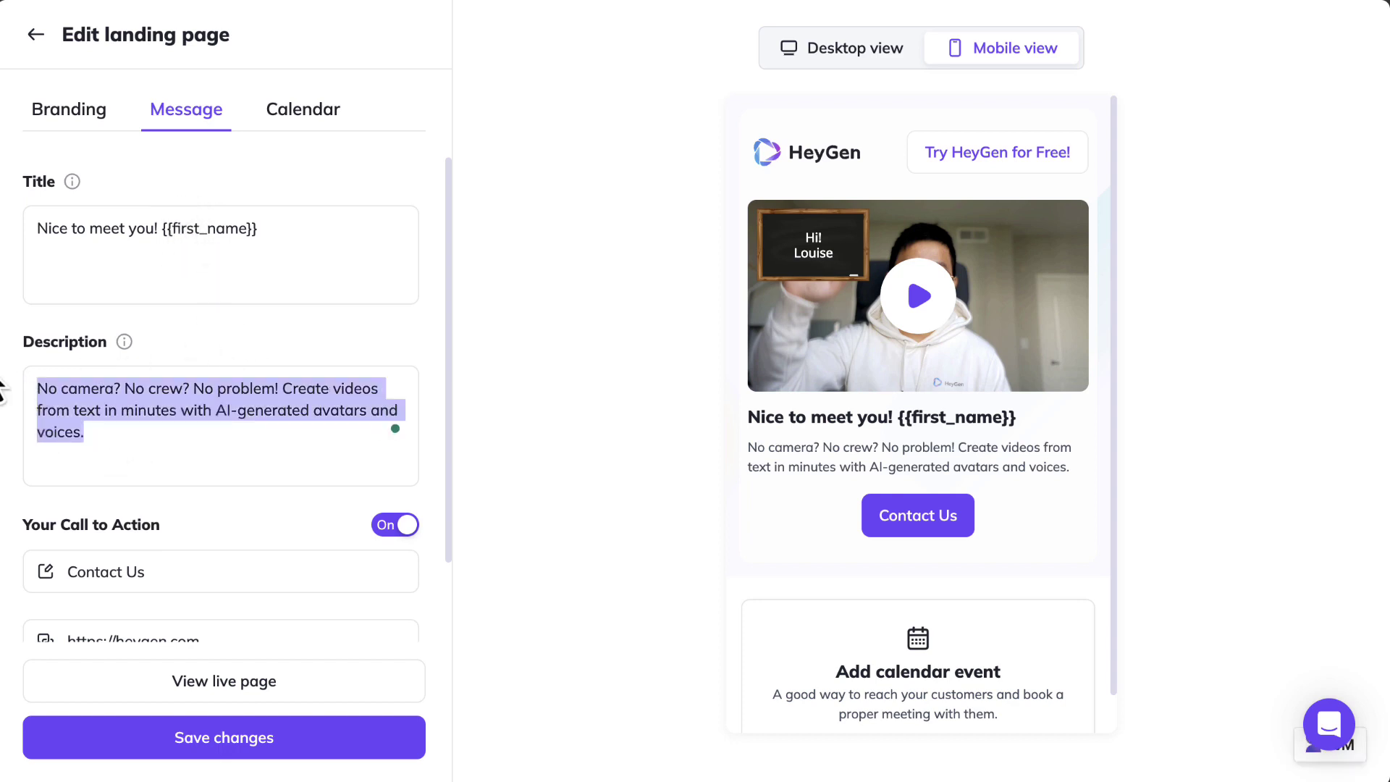
{"action": "left_click", "coordinate": [163, 449]}
{"action": "scroll", "coordinate": [174, 463], "scroll_direction": "down", "scroll_amount": 2}
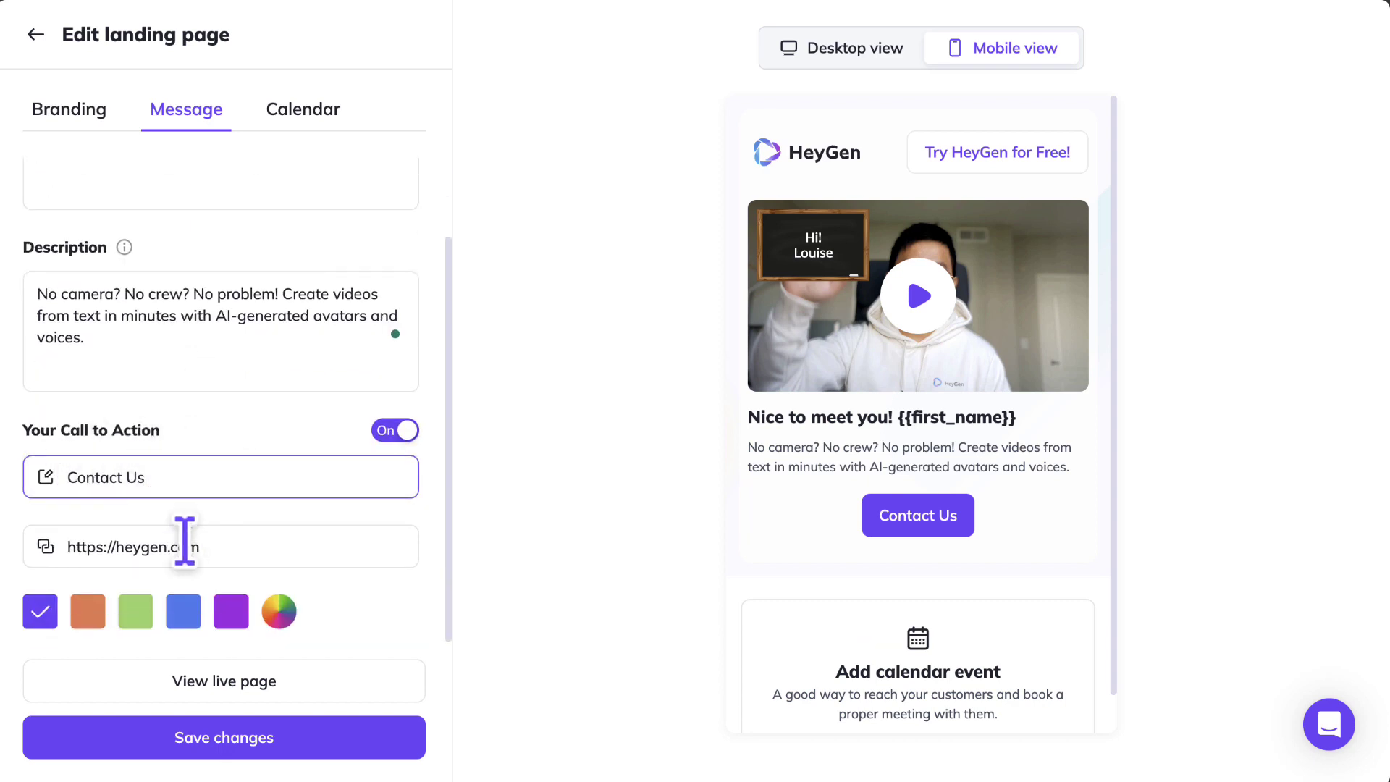
{"action": "left_click", "coordinate": [407, 431]}
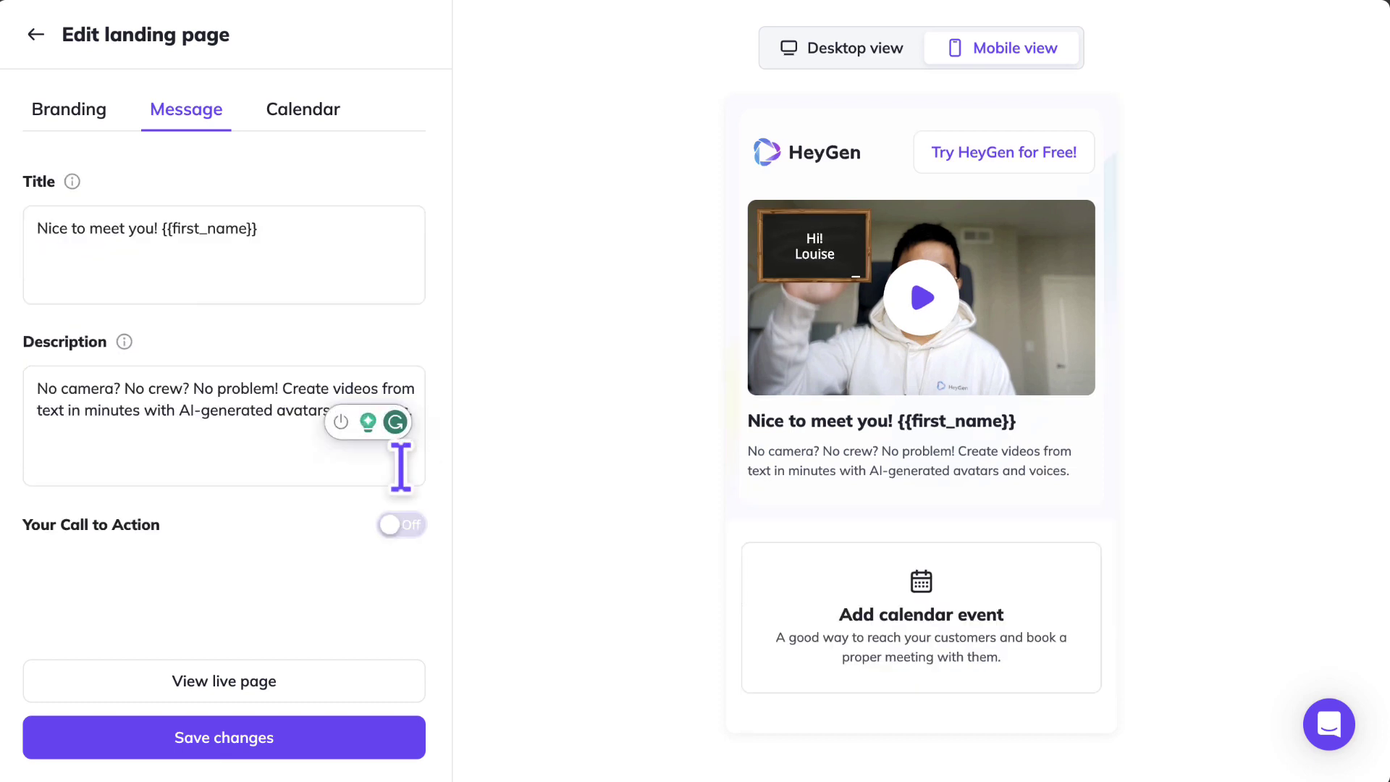
{"action": "left_click", "coordinate": [404, 527]}
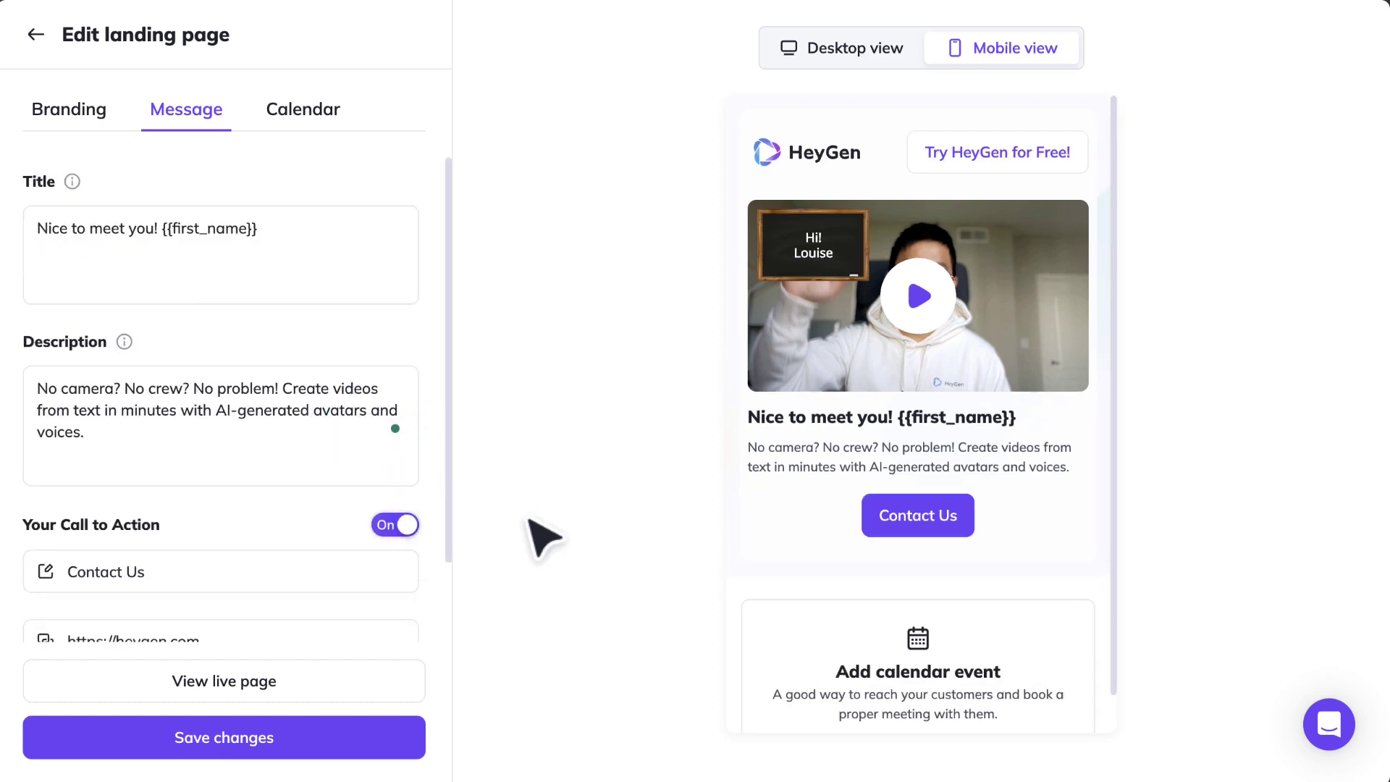
{"action": "scroll", "coordinate": [878, 675], "scroll_direction": "down", "scroll_amount": 1}
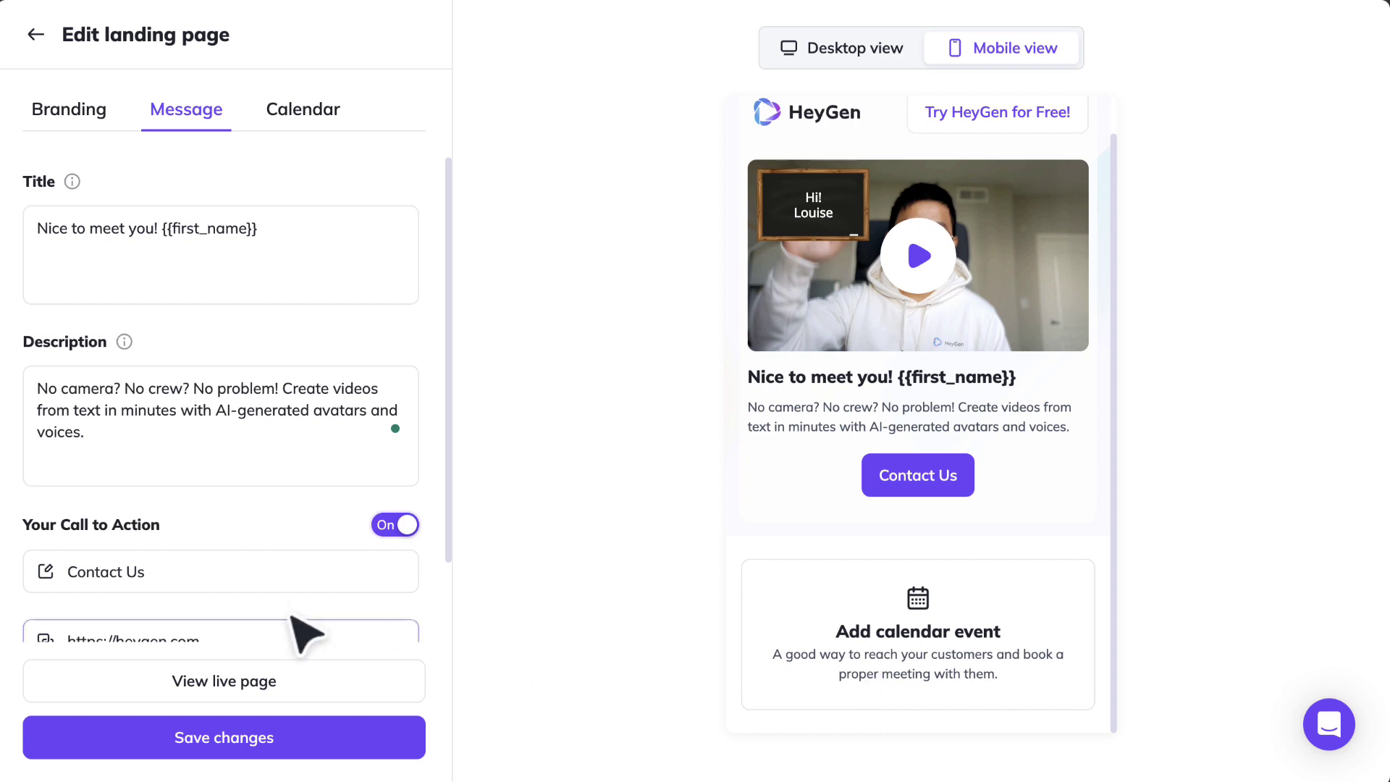
{"action": "scroll", "coordinate": [298, 572], "scroll_direction": "down", "scroll_amount": 2}
{"action": "scroll", "coordinate": [294, 584], "scroll_direction": "up", "scroll_amount": 2}
- Look at the Calendly embed code settings for the landing page, and return without adding a code
{"action": "left_click", "coordinate": [313, 119]}
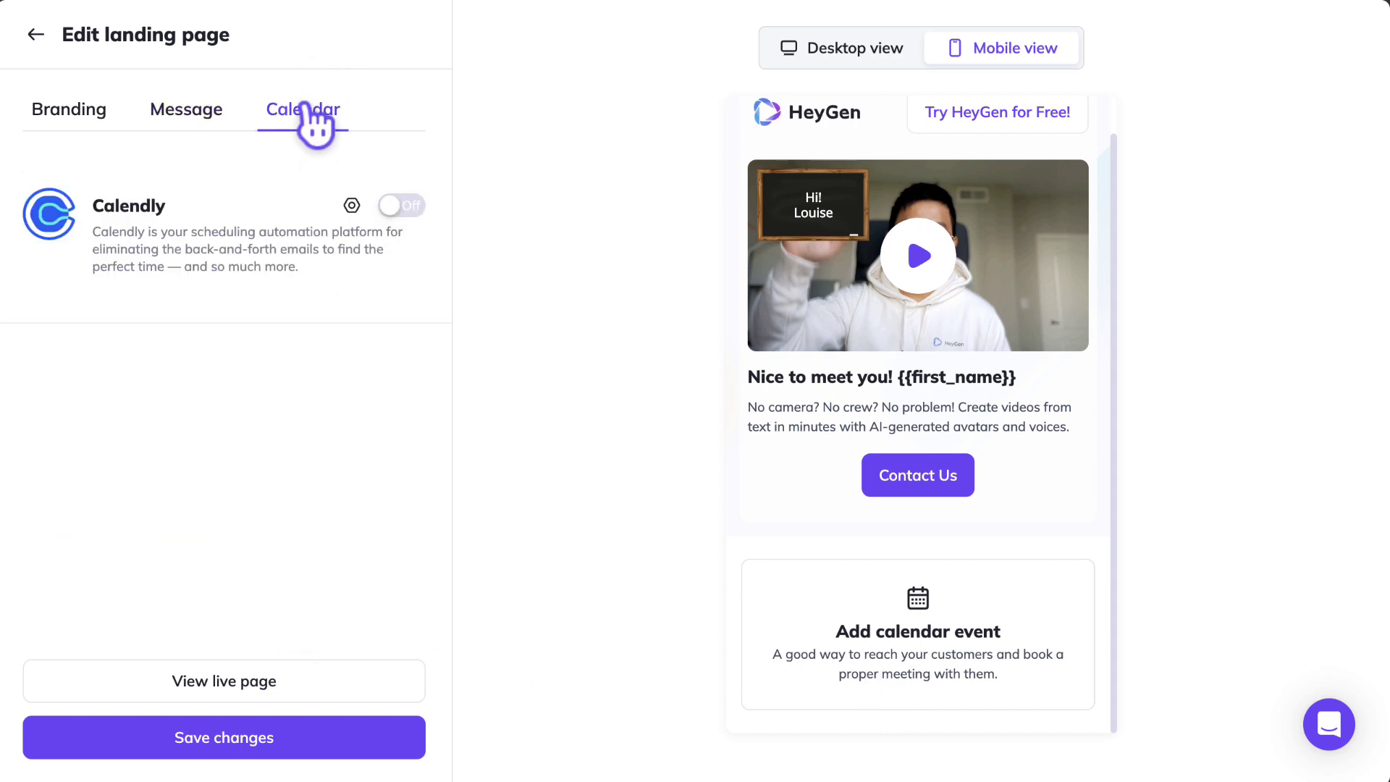
{"action": "left_click", "coordinate": [405, 205]}
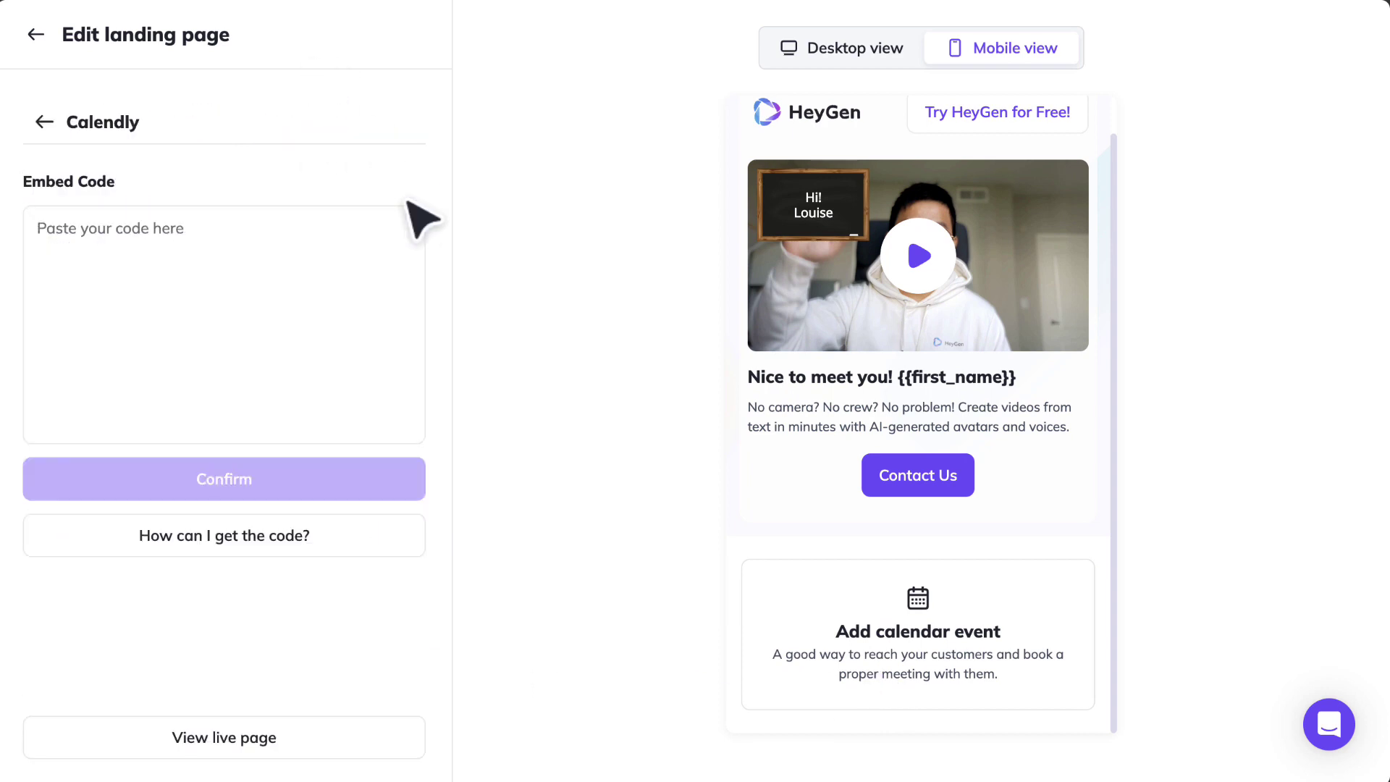
{"action": "left_click", "coordinate": [394, 240]}
{"action": "left_click", "coordinate": [45, 121]}
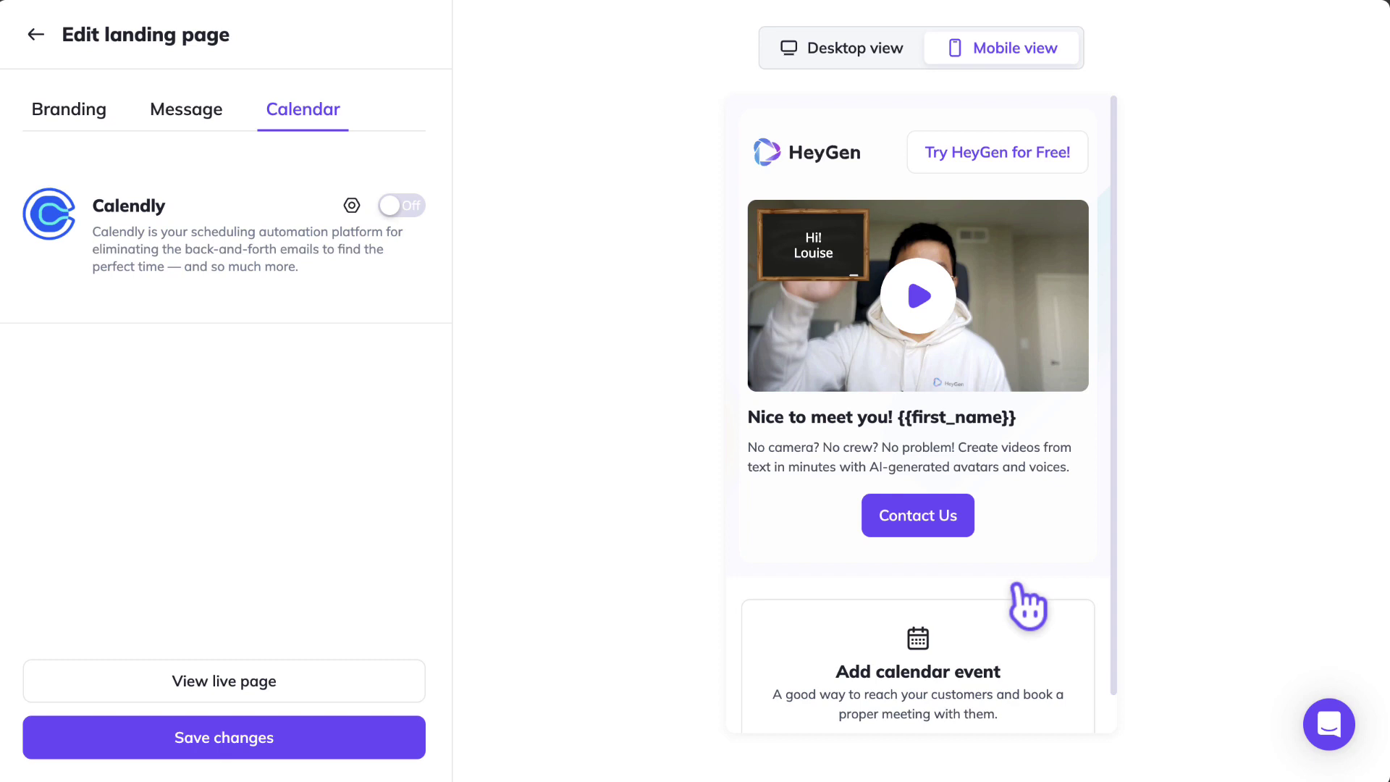
- Exit the landing page editor with the customization saved and return to the Personalized Video project list
{"action": "left_click", "coordinate": [34, 34]}
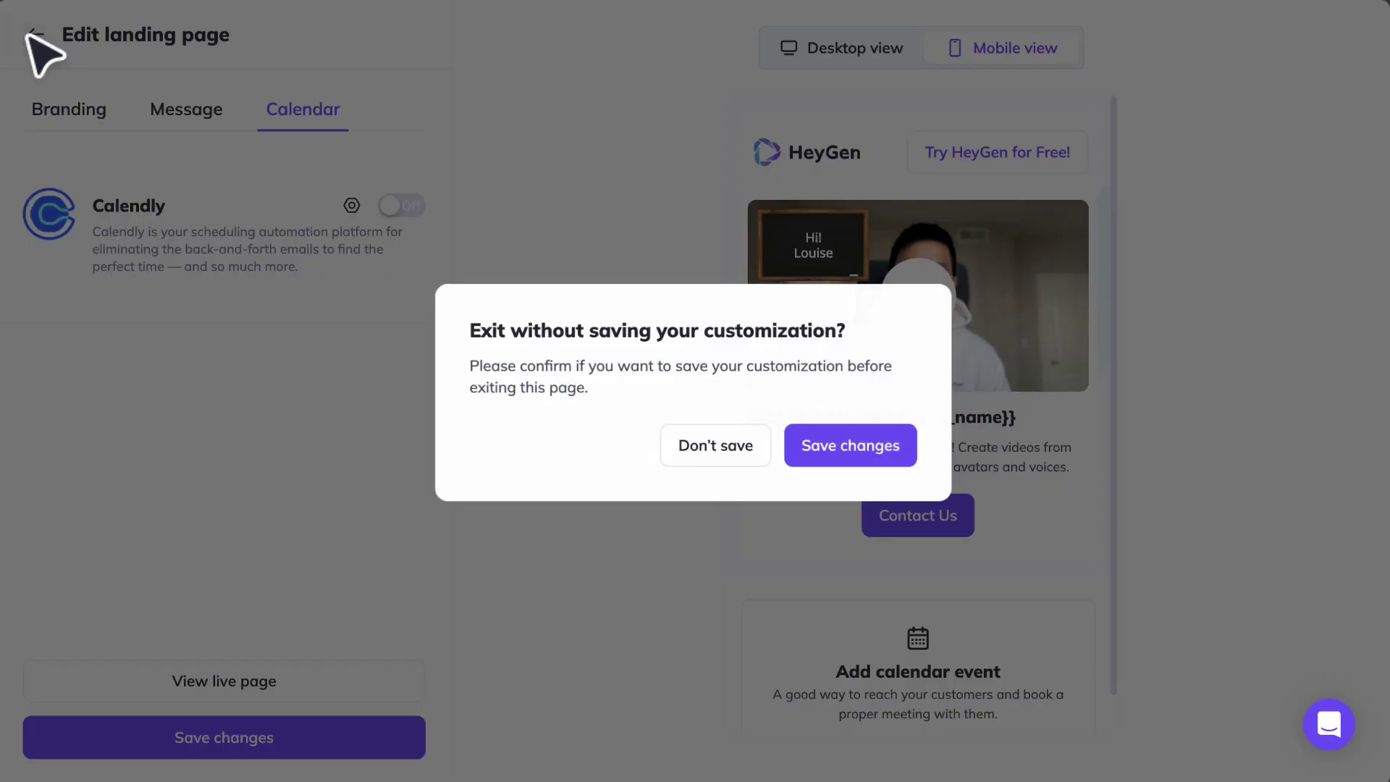
{"action": "left_click", "coordinate": [817, 447]}
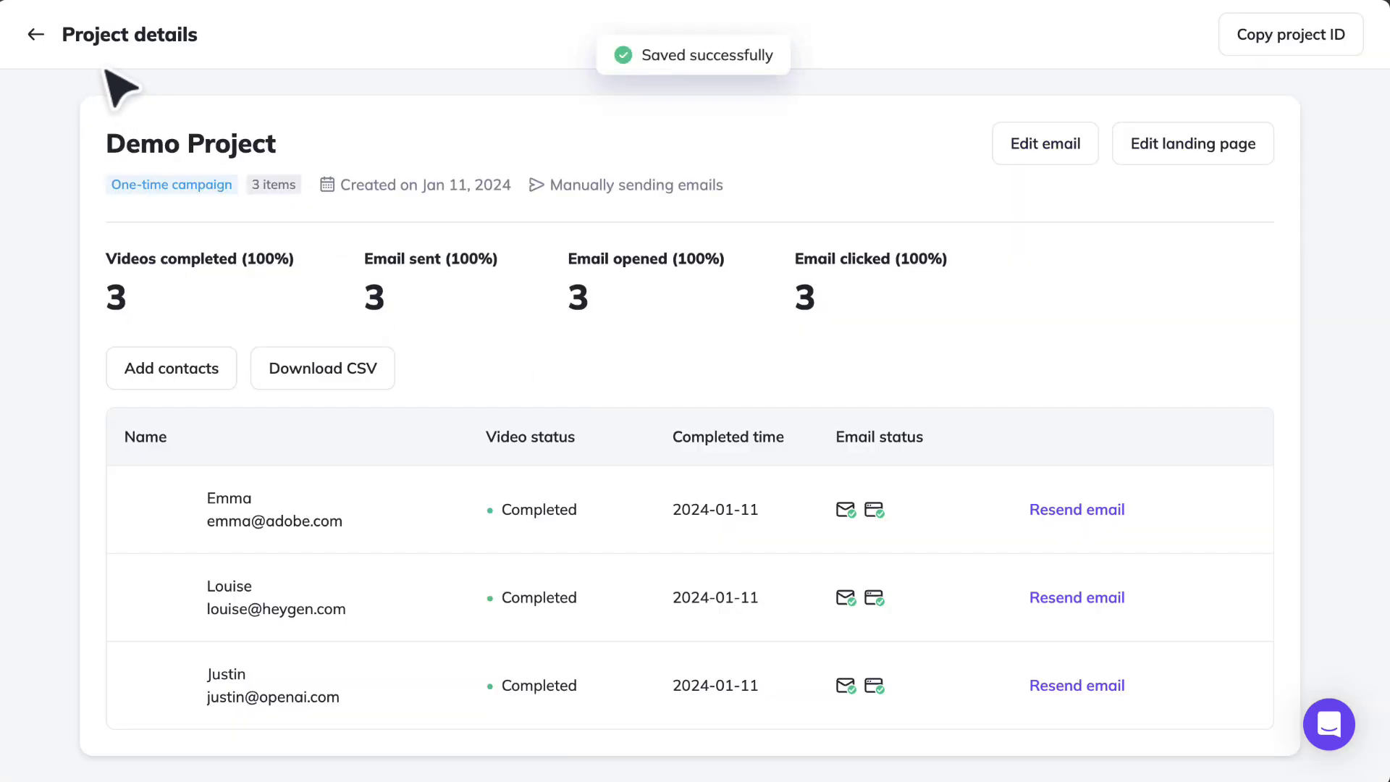
{"action": "left_click", "coordinate": [36, 34]}
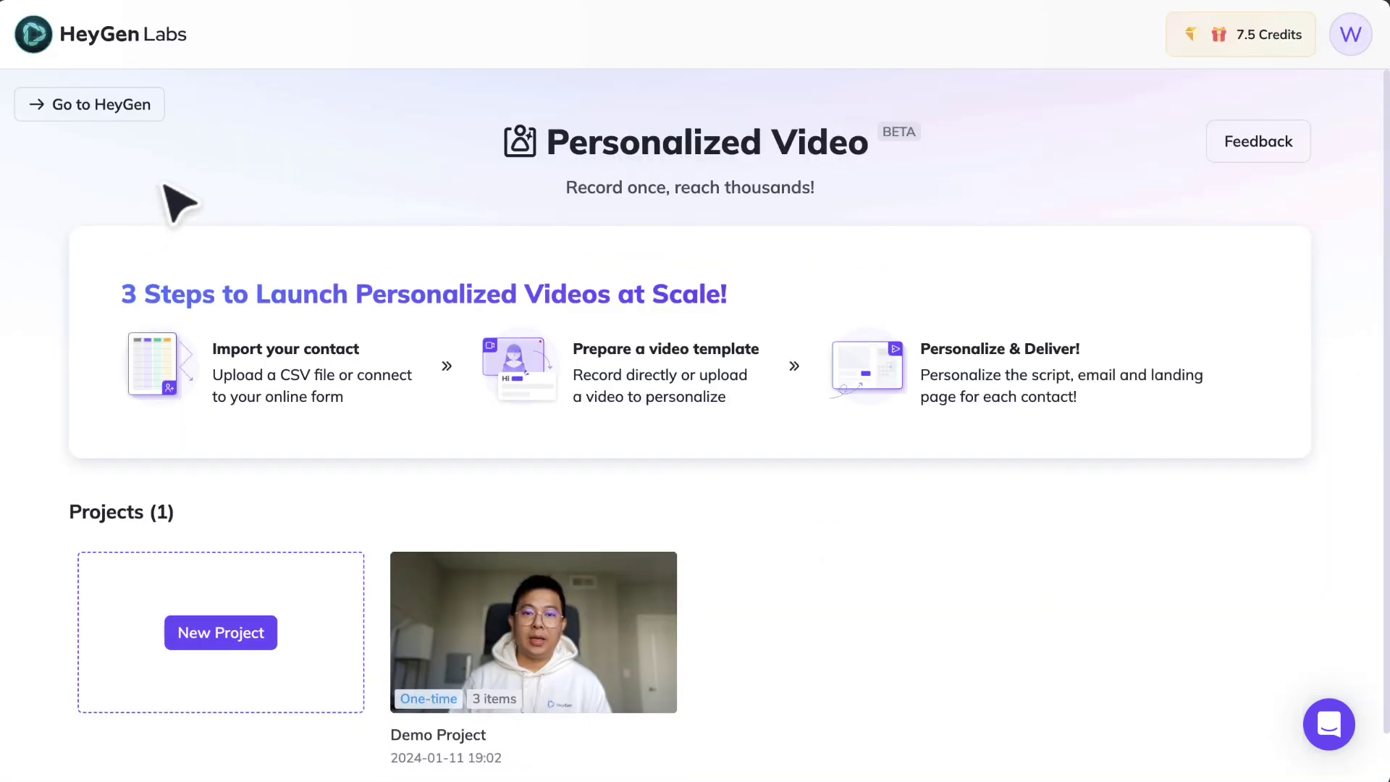
- Start a new personalized video project based on the "Use the original video" template
{"action": "left_click", "coordinate": [227, 630]}
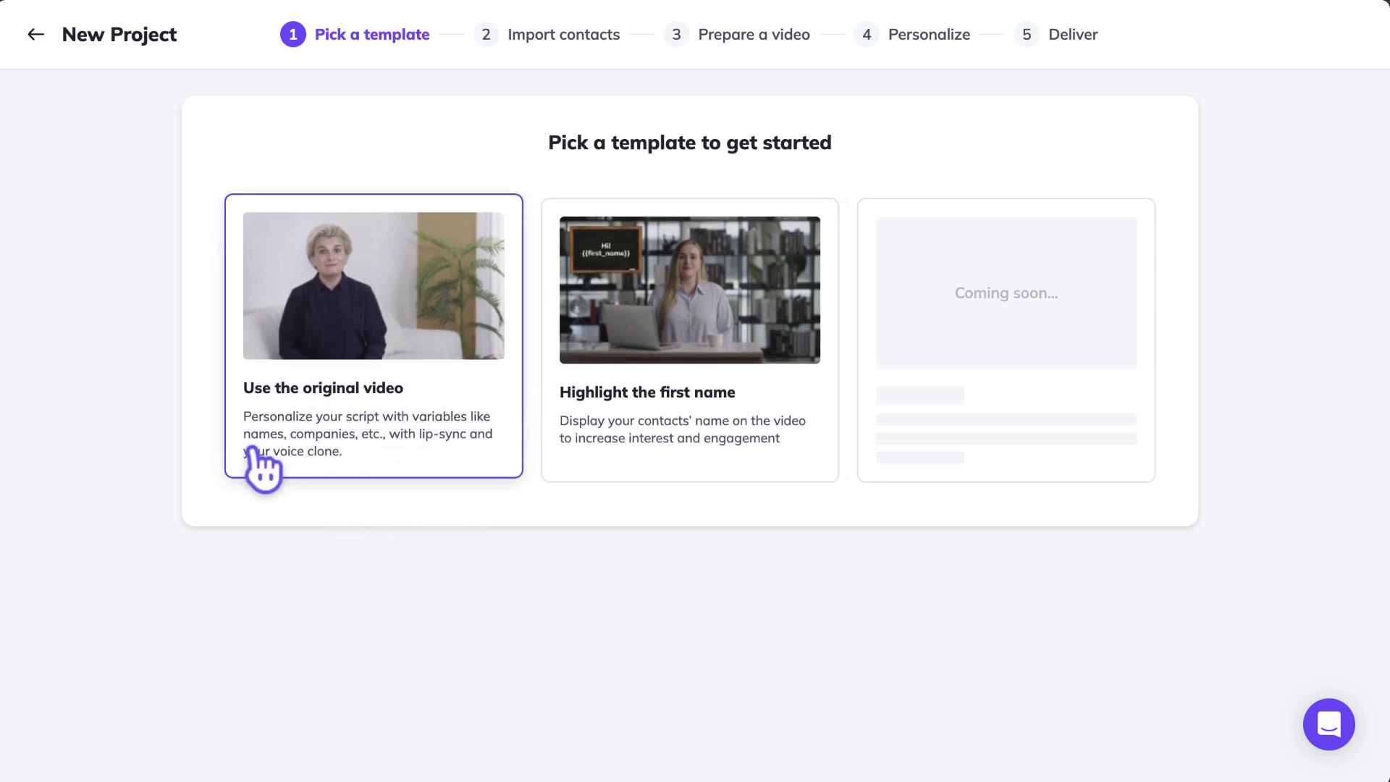
{"action": "left_click", "coordinate": [314, 469]}
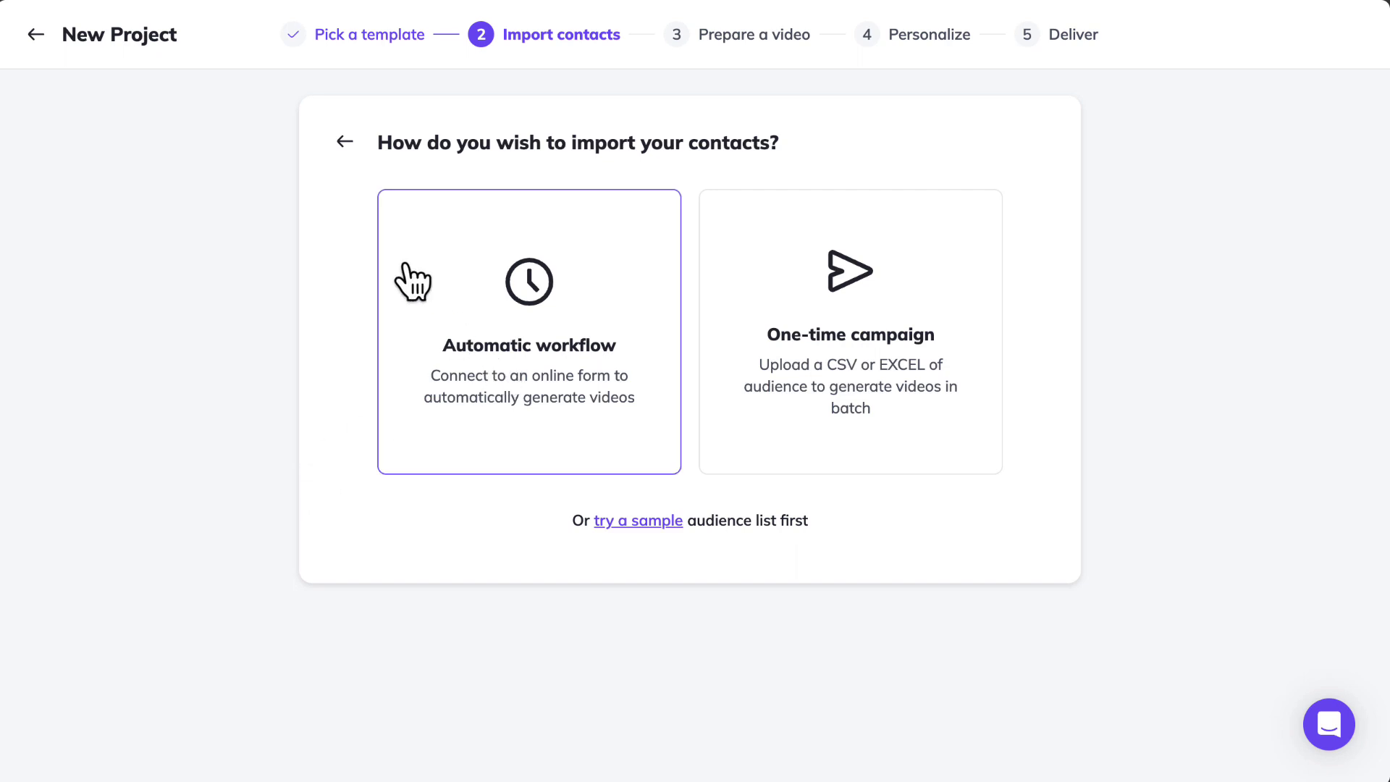
{"action": "left_click", "coordinate": [346, 143]}
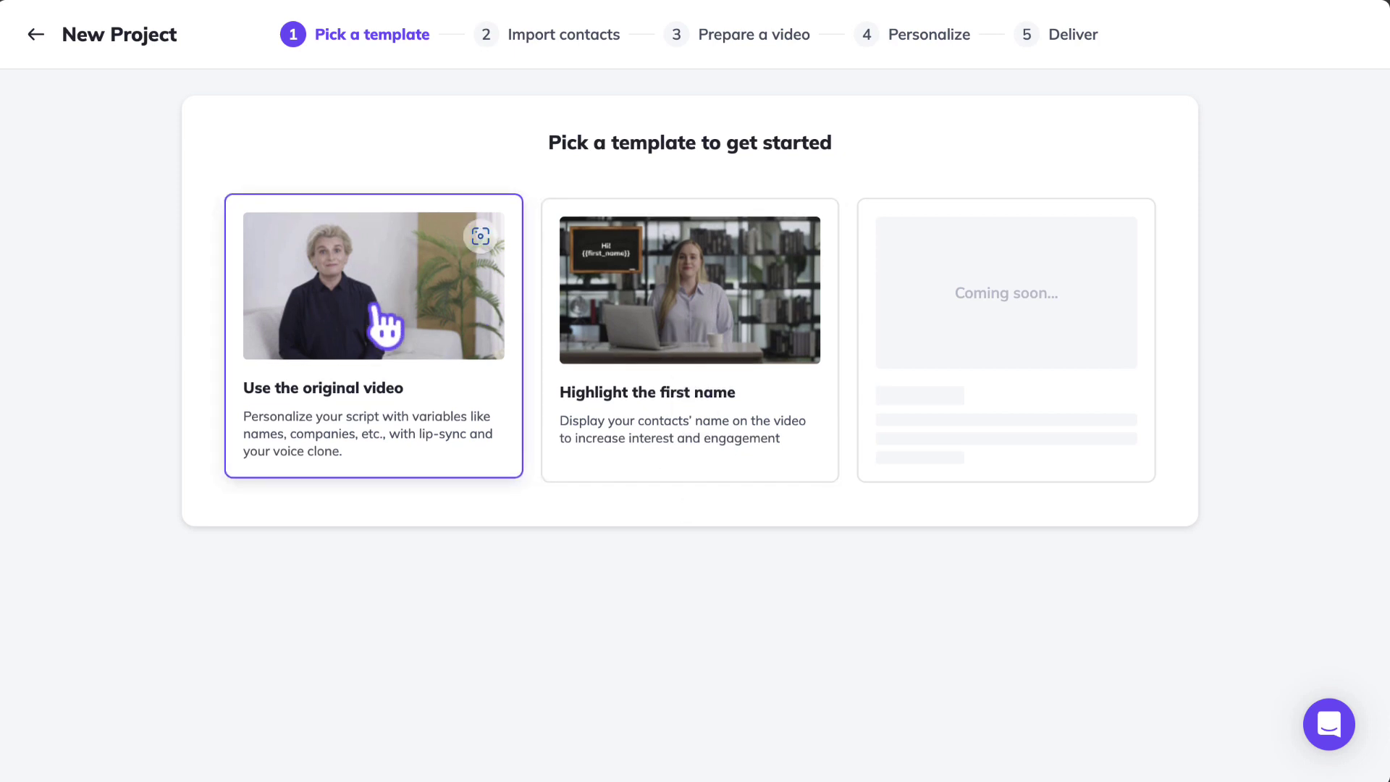
{"action": "left_click", "coordinate": [384, 323]}
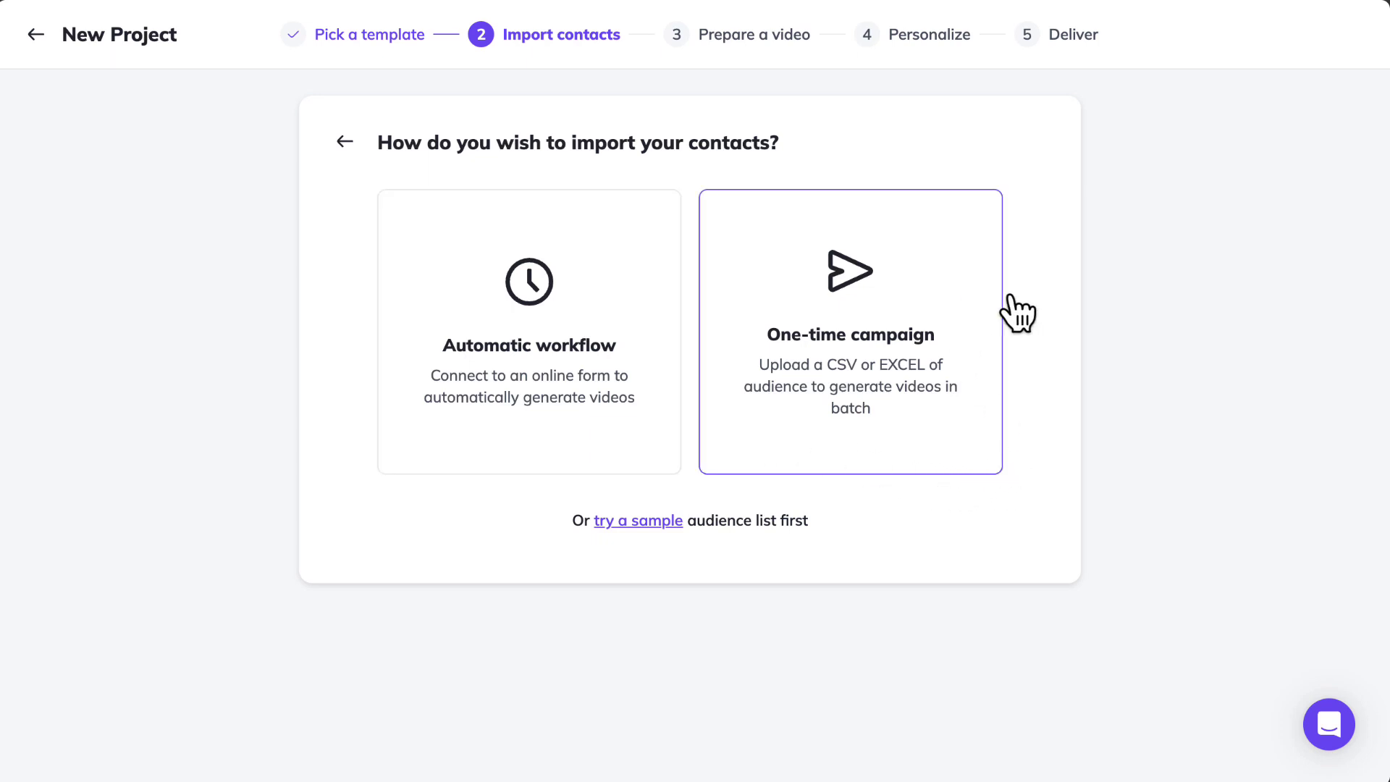
- Choose a one-time campaign for importing contacts and upload the 10 KB .xlsx contact list from the local files
{"action": "left_click", "coordinate": [925, 456]}
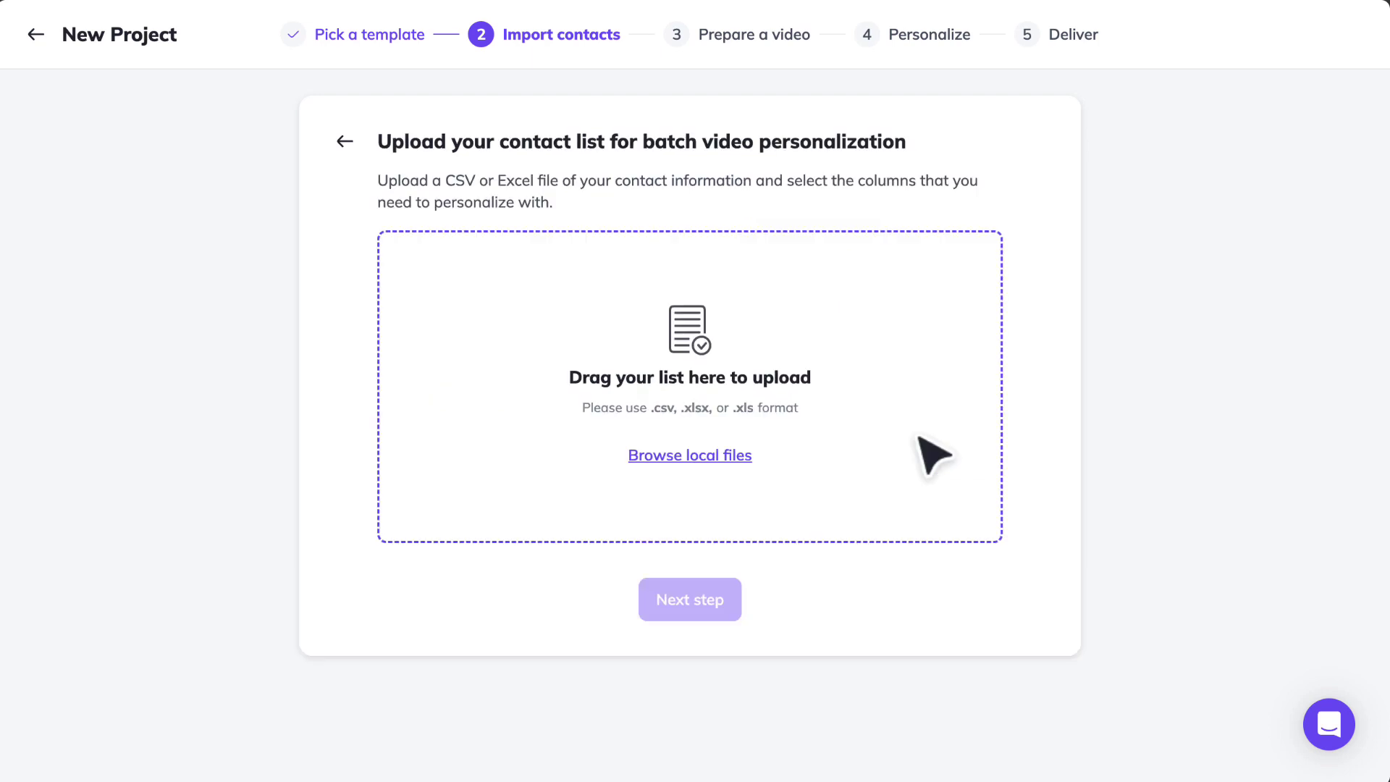
{"action": "left_click", "coordinate": [709, 454]}
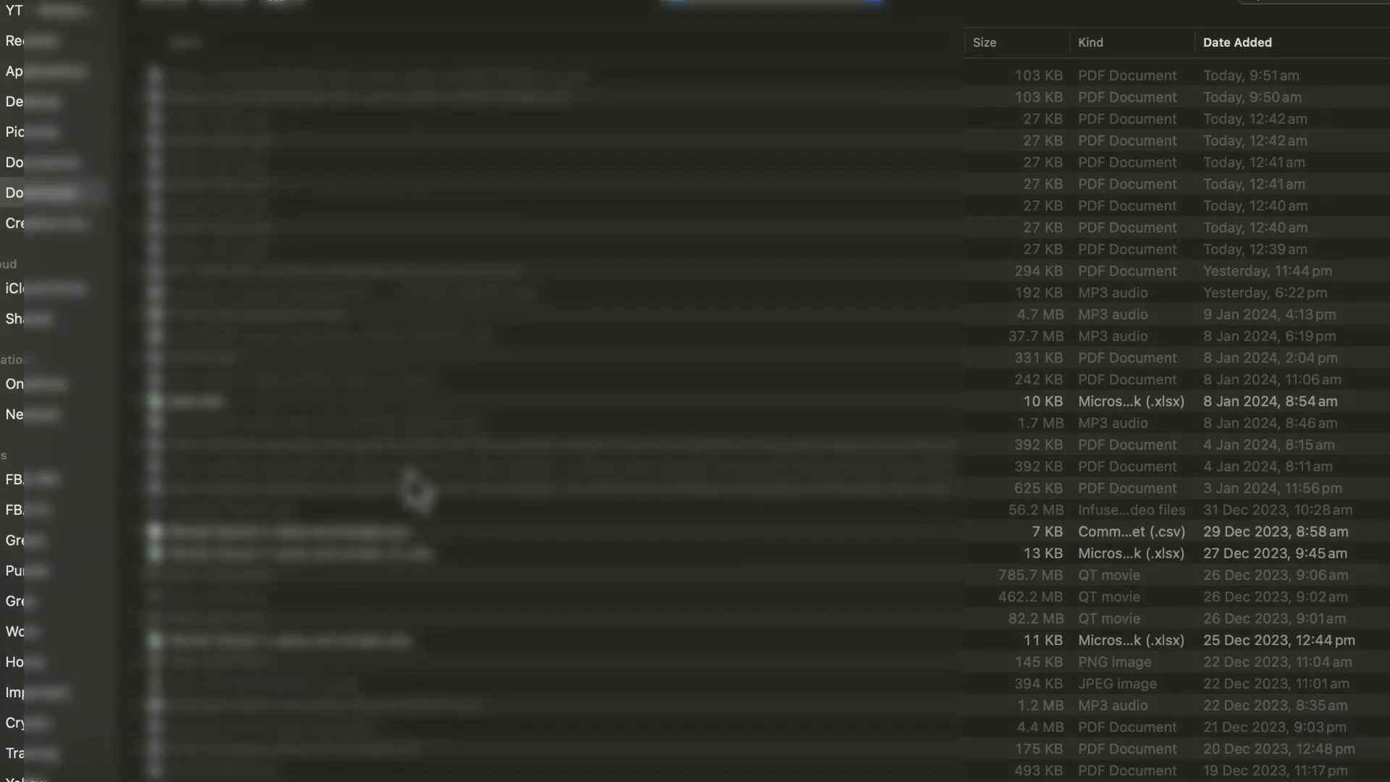
{"action": "double_click", "coordinate": [217, 404]}
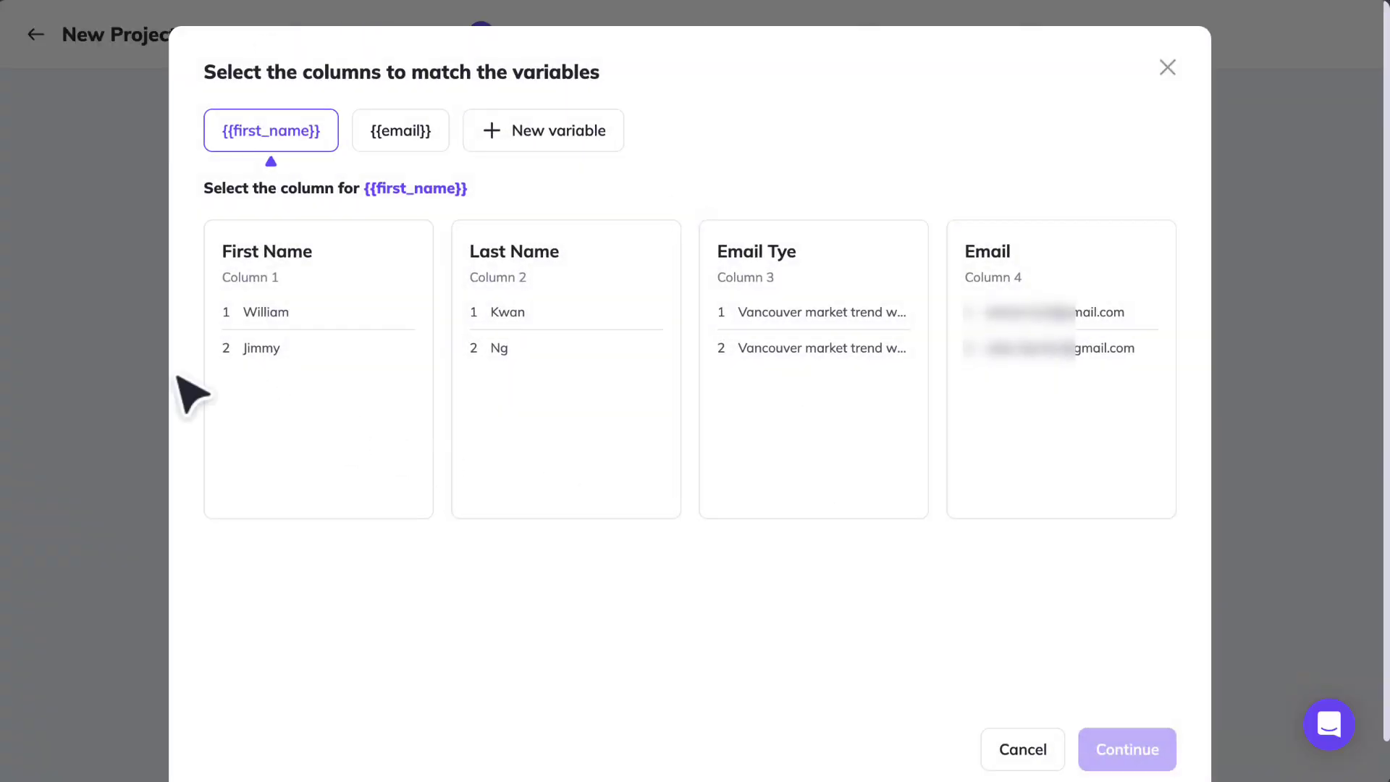
- Match {{first_name}} to First Name, {{email}} to Email and a new {{webinar}} variable to the Email Tye column, and accept the contact list
{"action": "left_click", "coordinate": [346, 423]}
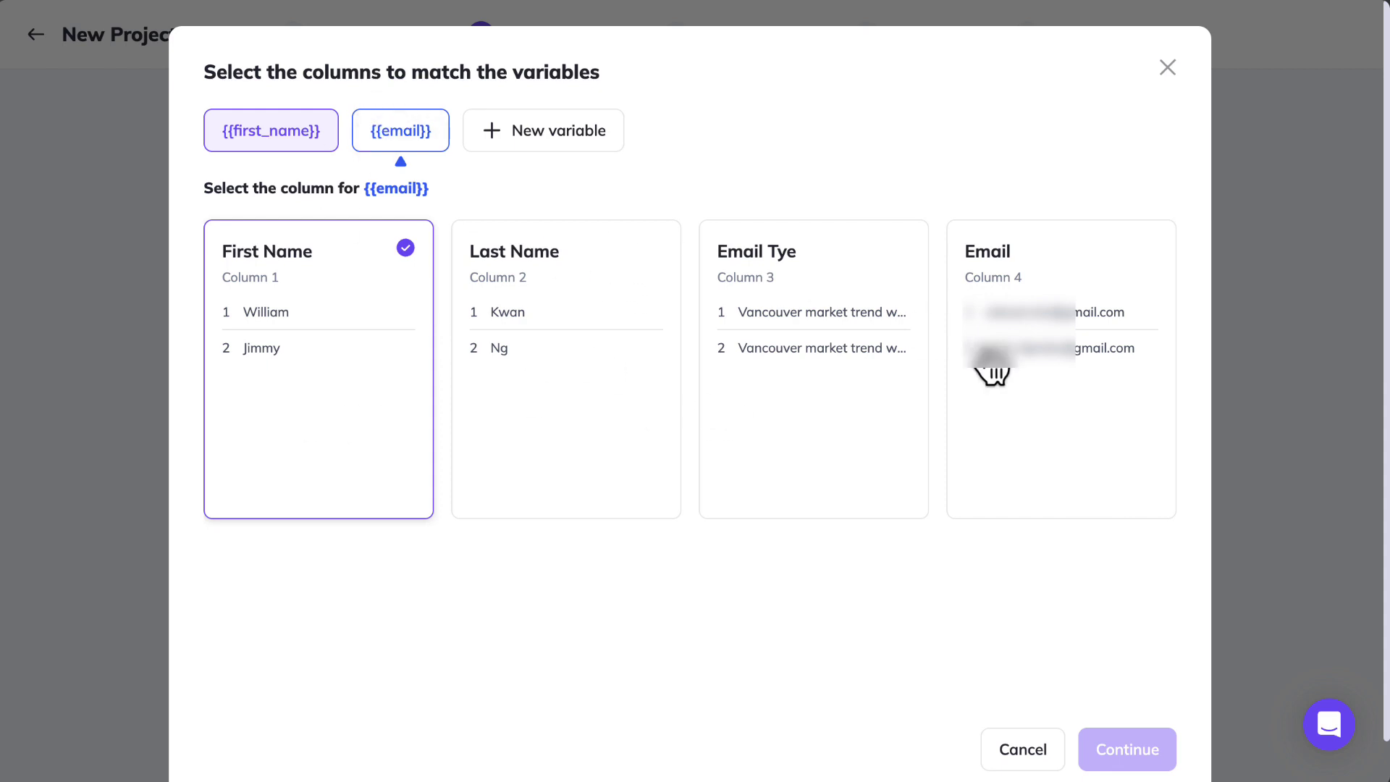
{"action": "left_click", "coordinate": [1040, 405]}
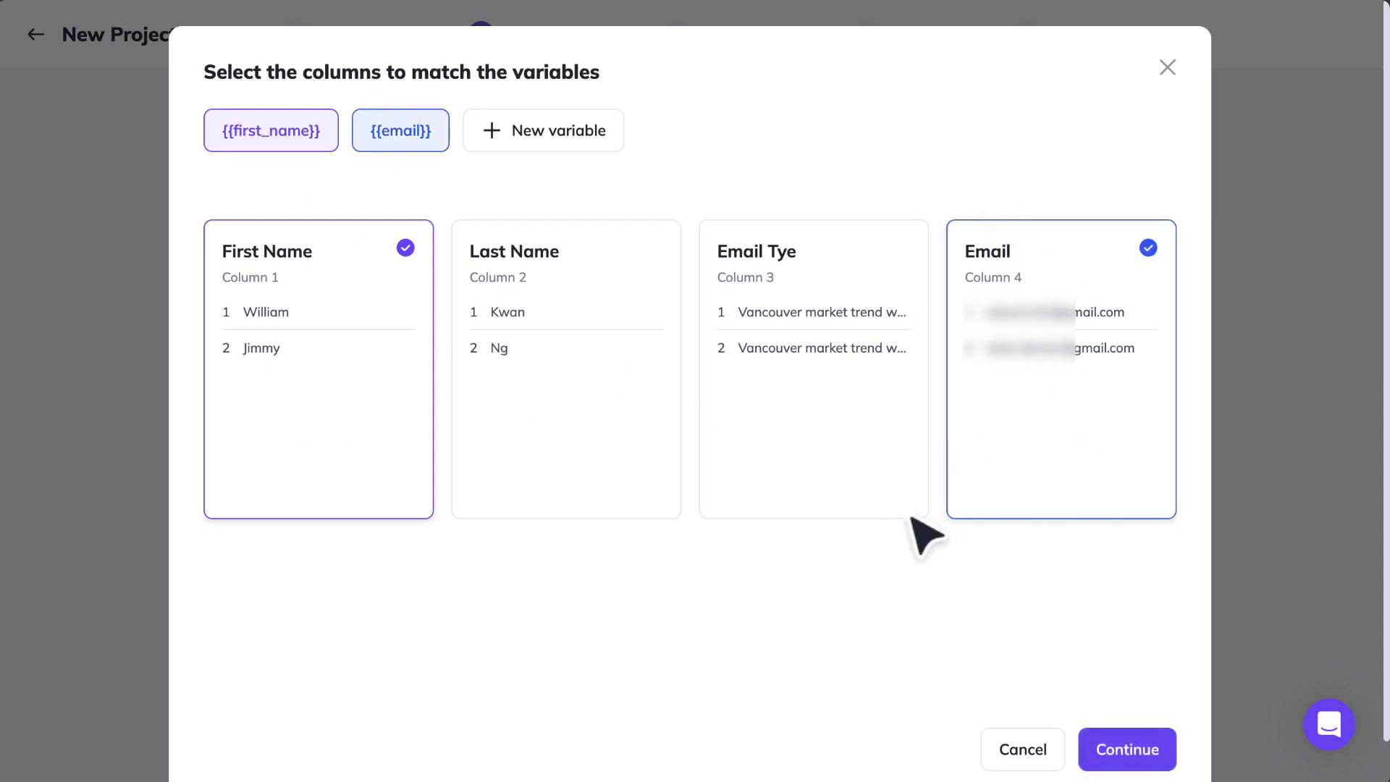
{"action": "left_click", "coordinate": [580, 135]}
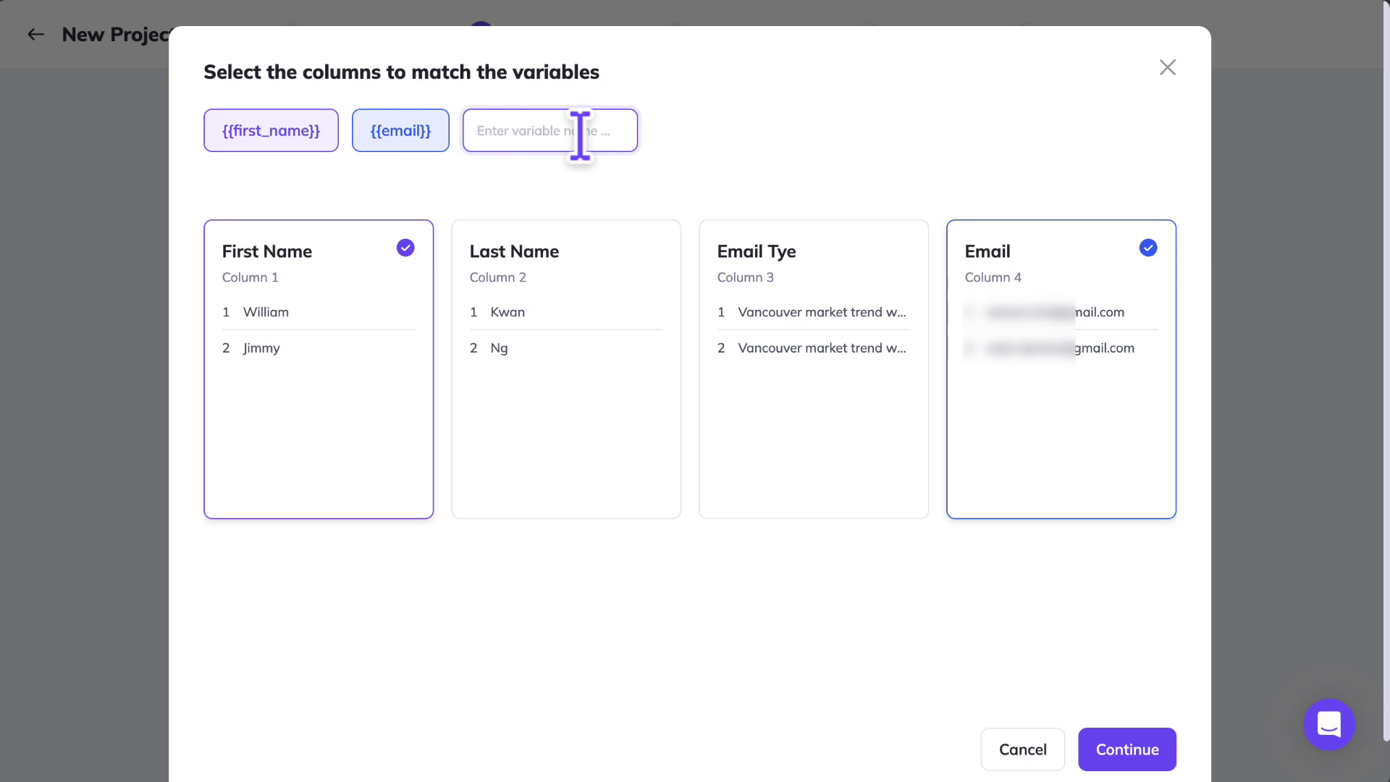
{"action": "type", "text": "webinar"}
{"action": "key", "text": "Return"}
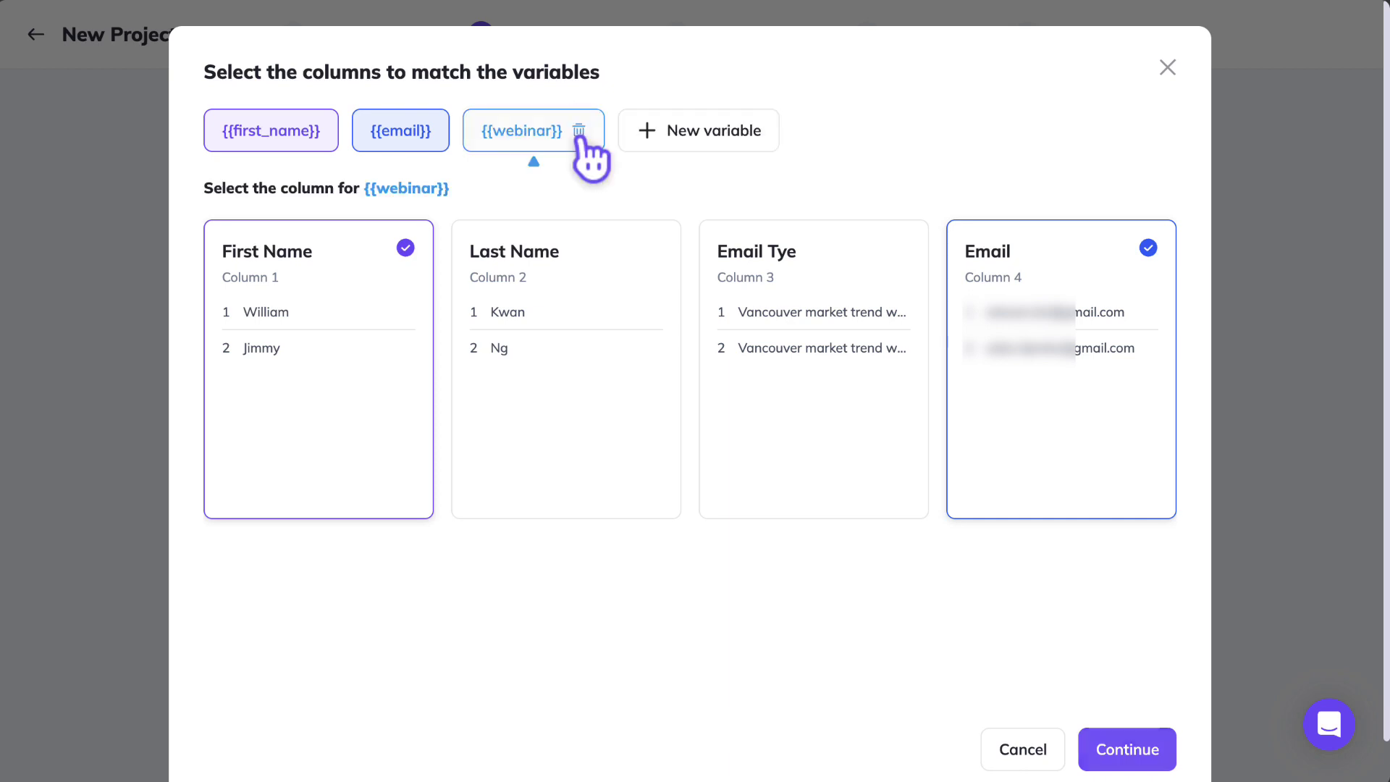
{"action": "left_click", "coordinate": [837, 446]}
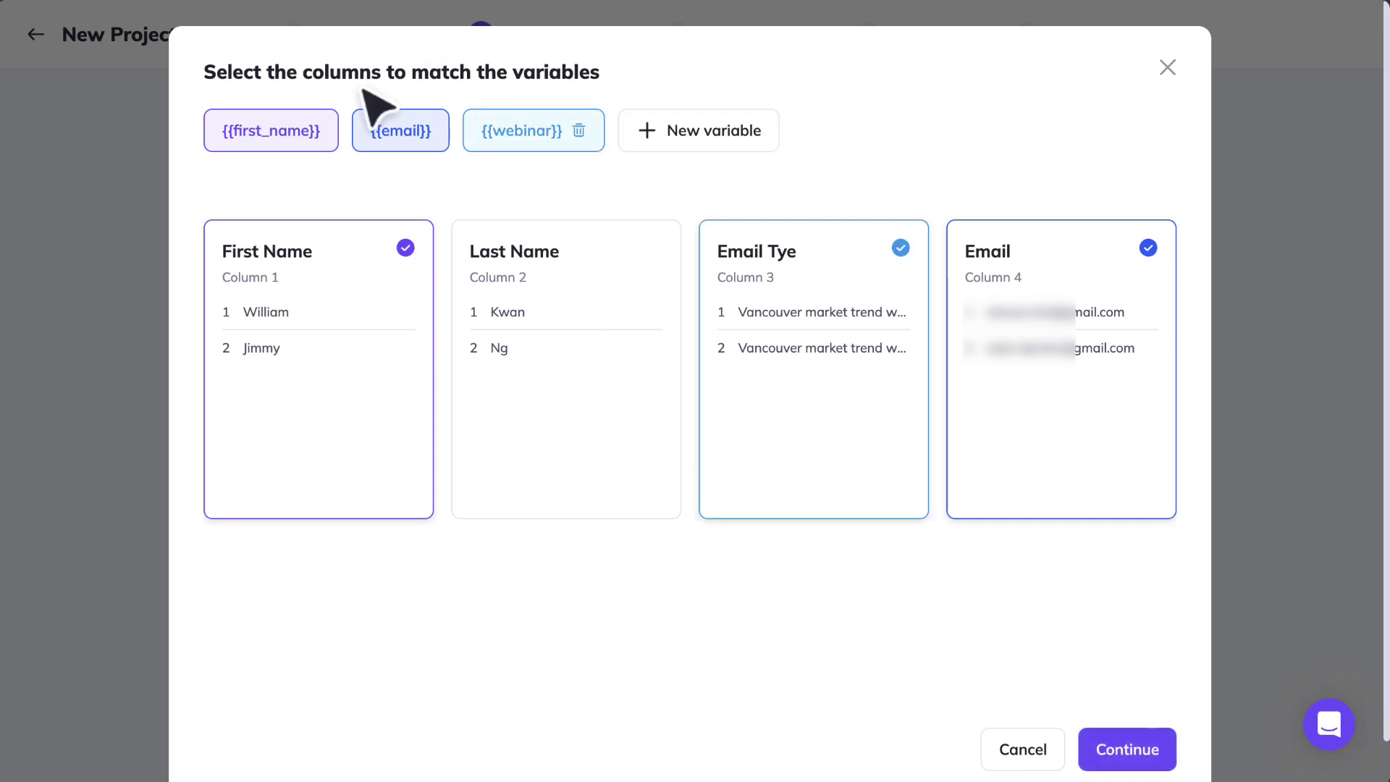
{"action": "left_click", "coordinate": [1127, 749]}
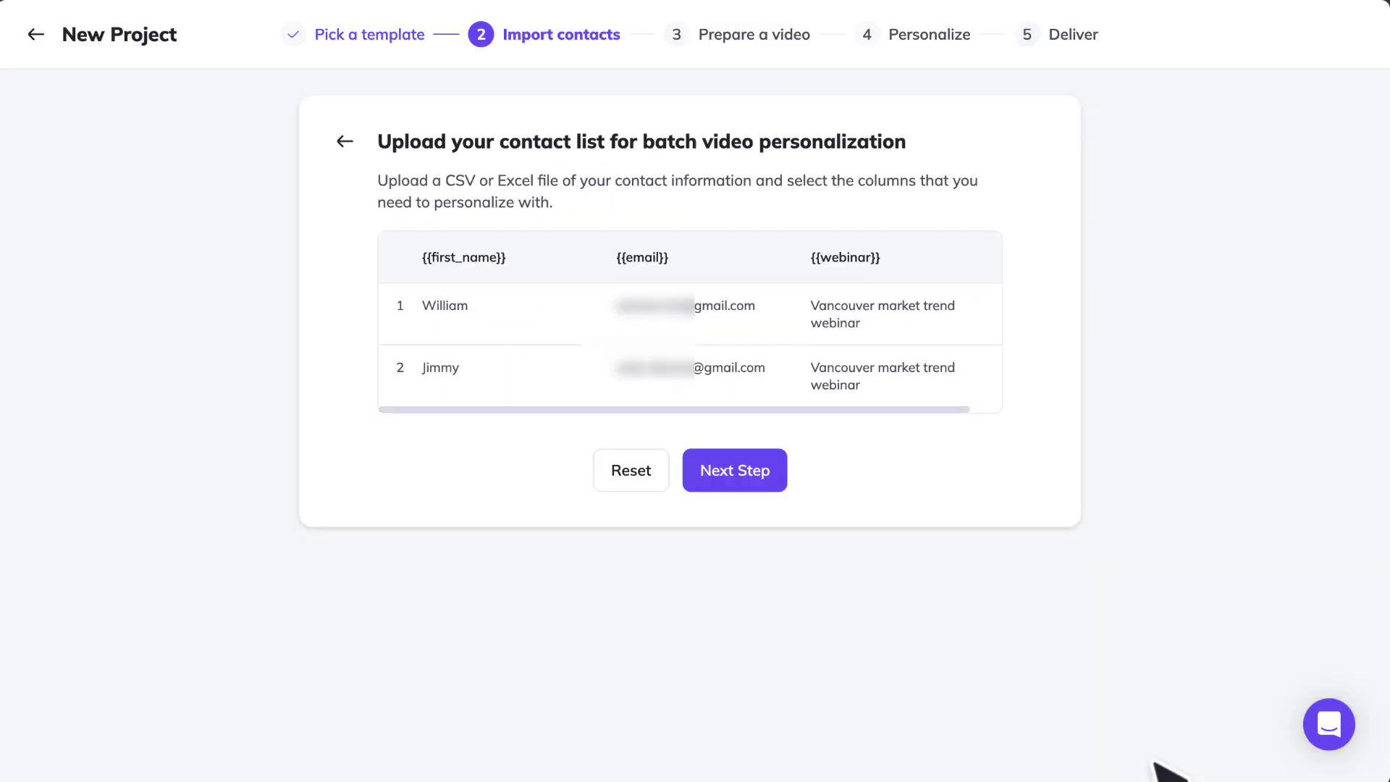
{"action": "left_click", "coordinate": [760, 479]}
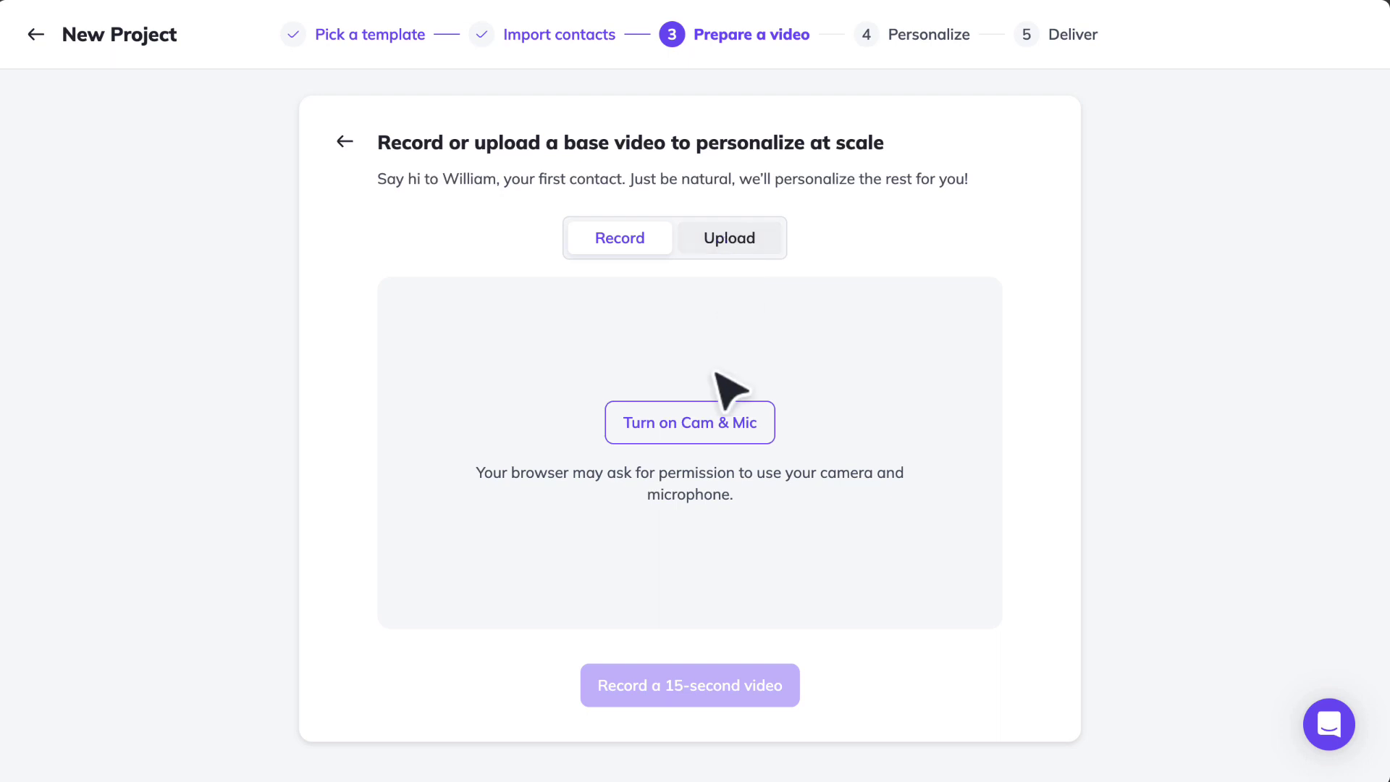
- Turn on the camera and microphone for recording the base video, and choose the fifine Microphone as audio input
{"action": "left_click", "coordinate": [699, 428]}
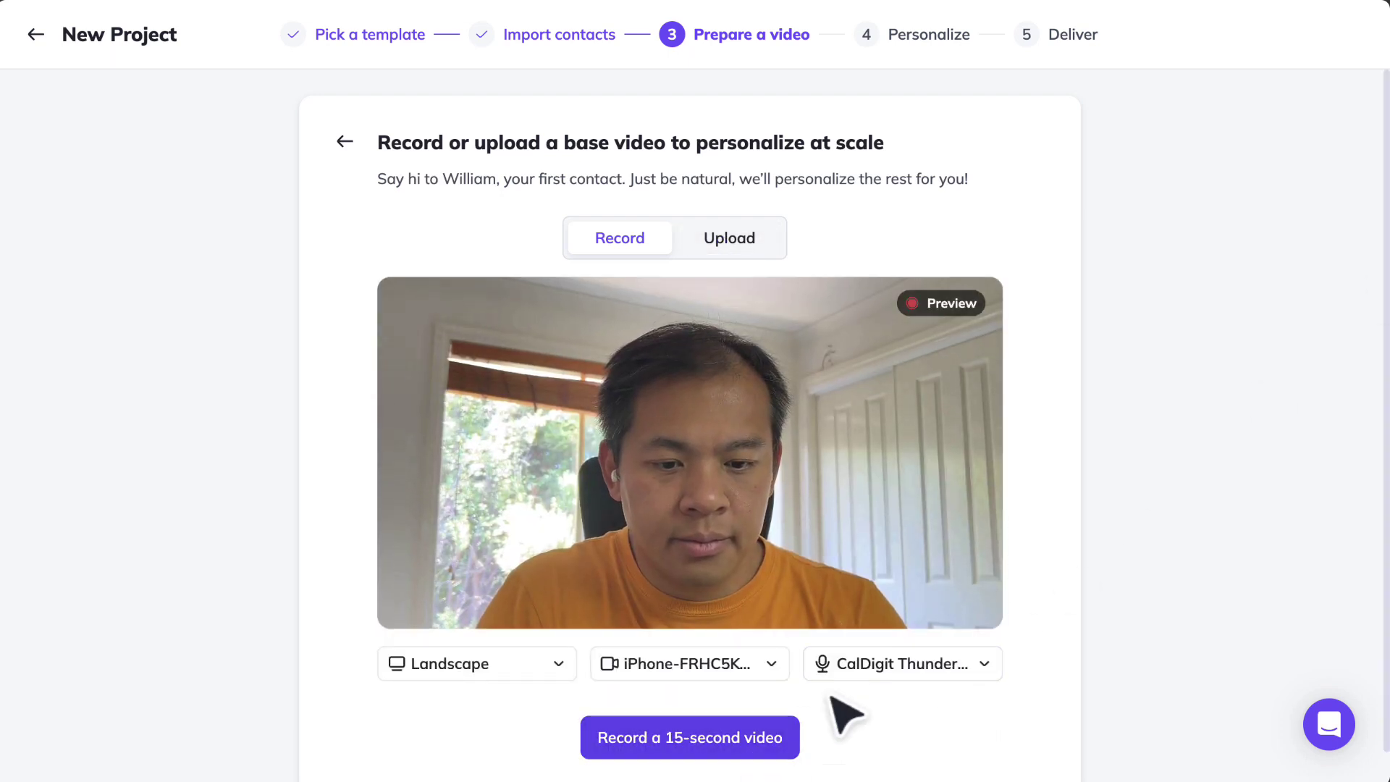
{"action": "left_click", "coordinate": [872, 664]}
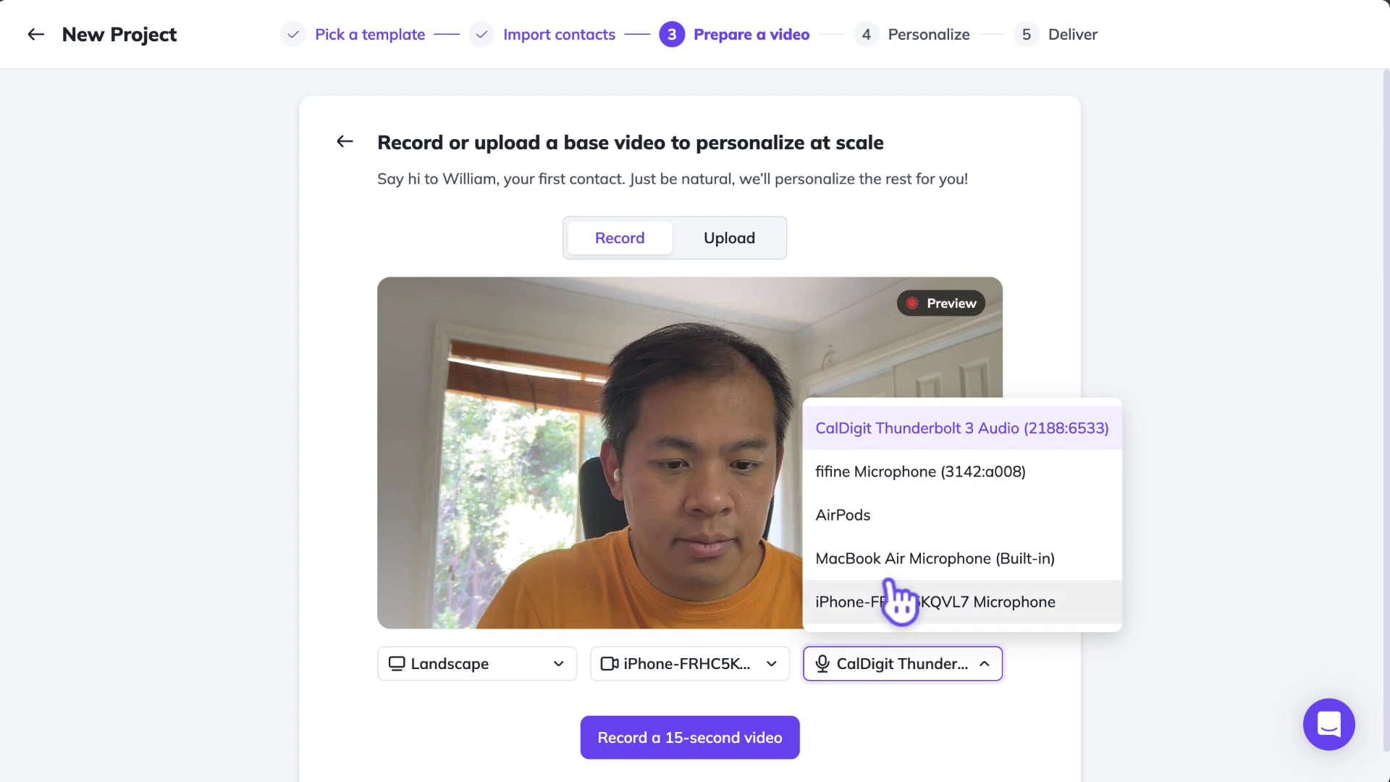
{"action": "left_click", "coordinate": [944, 472]}
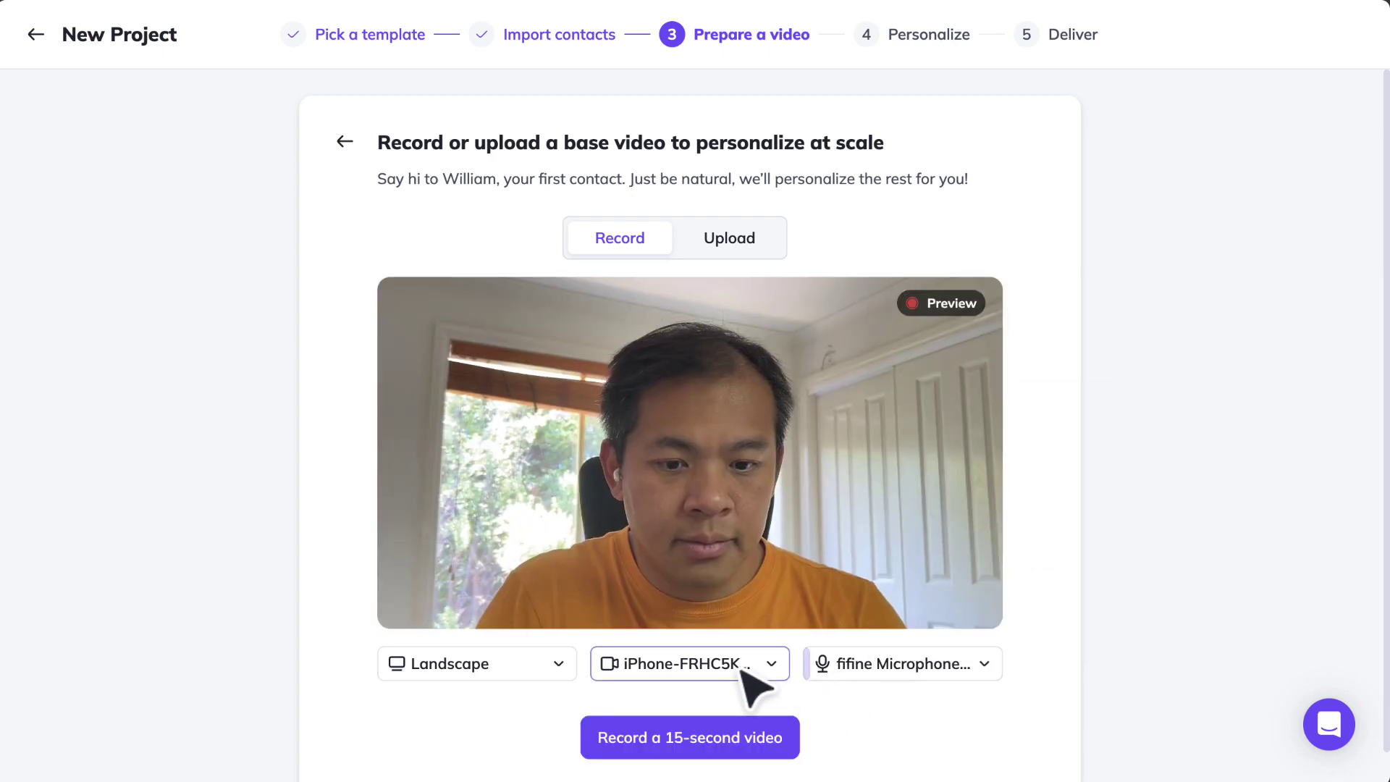
{"action": "left_click", "coordinate": [749, 742]}
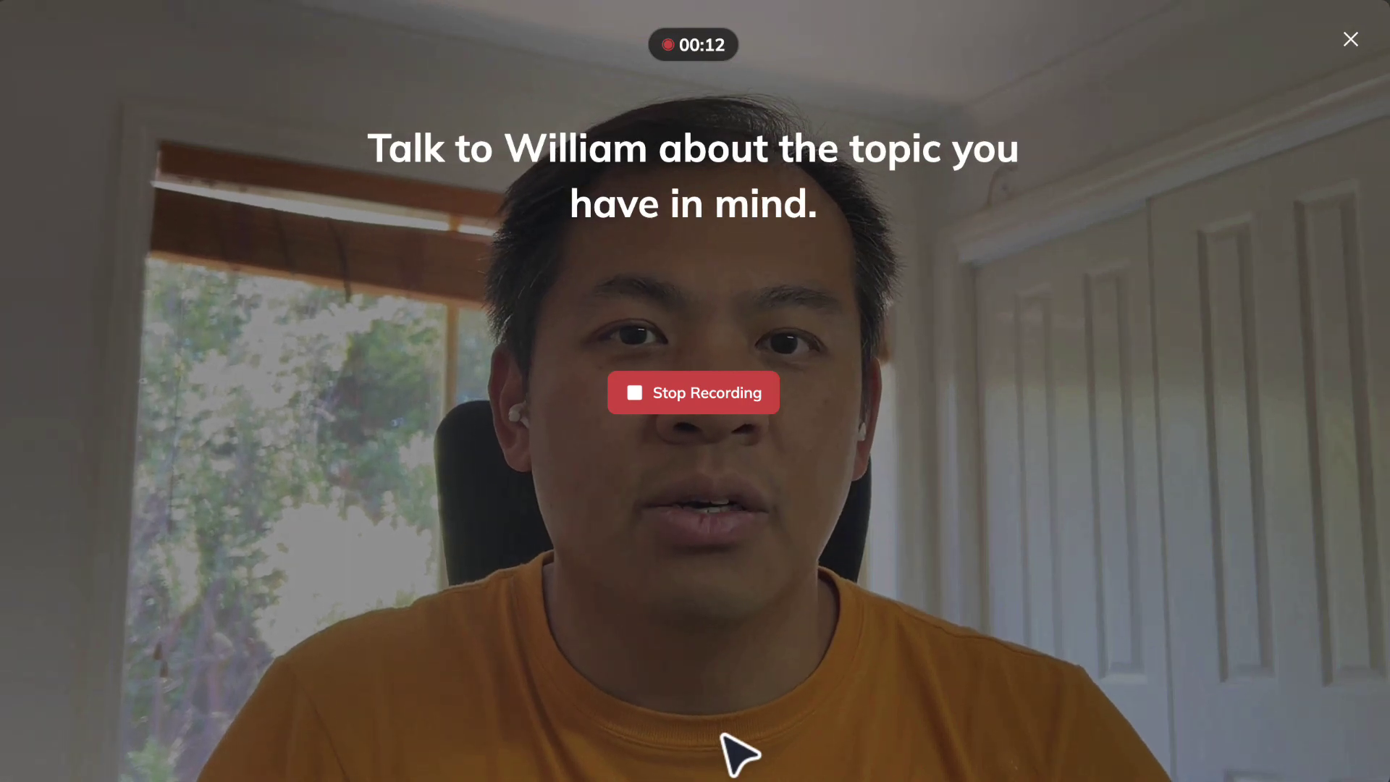
{"action": "left_click", "coordinate": [720, 406]}
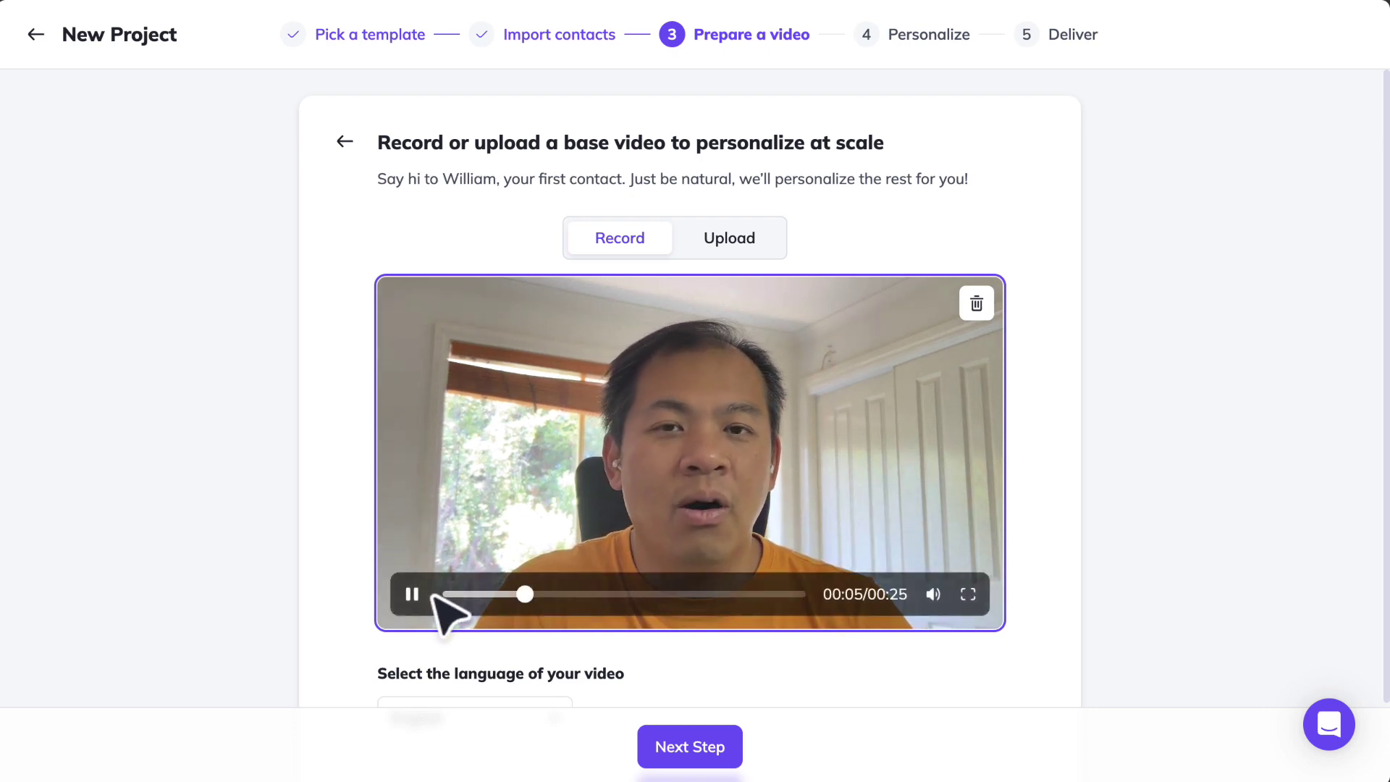
{"action": "left_click", "coordinate": [412, 593]}
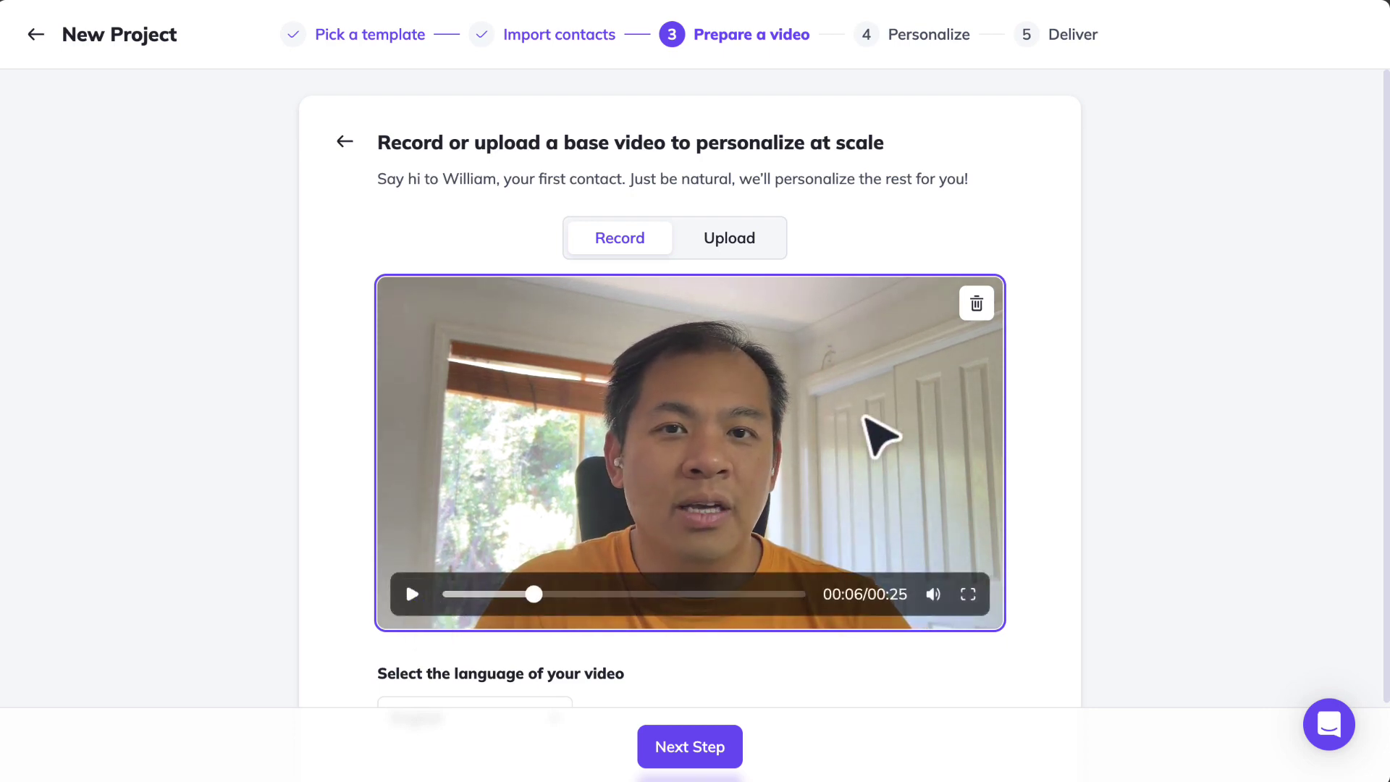
{"action": "left_click", "coordinate": [976, 304]}
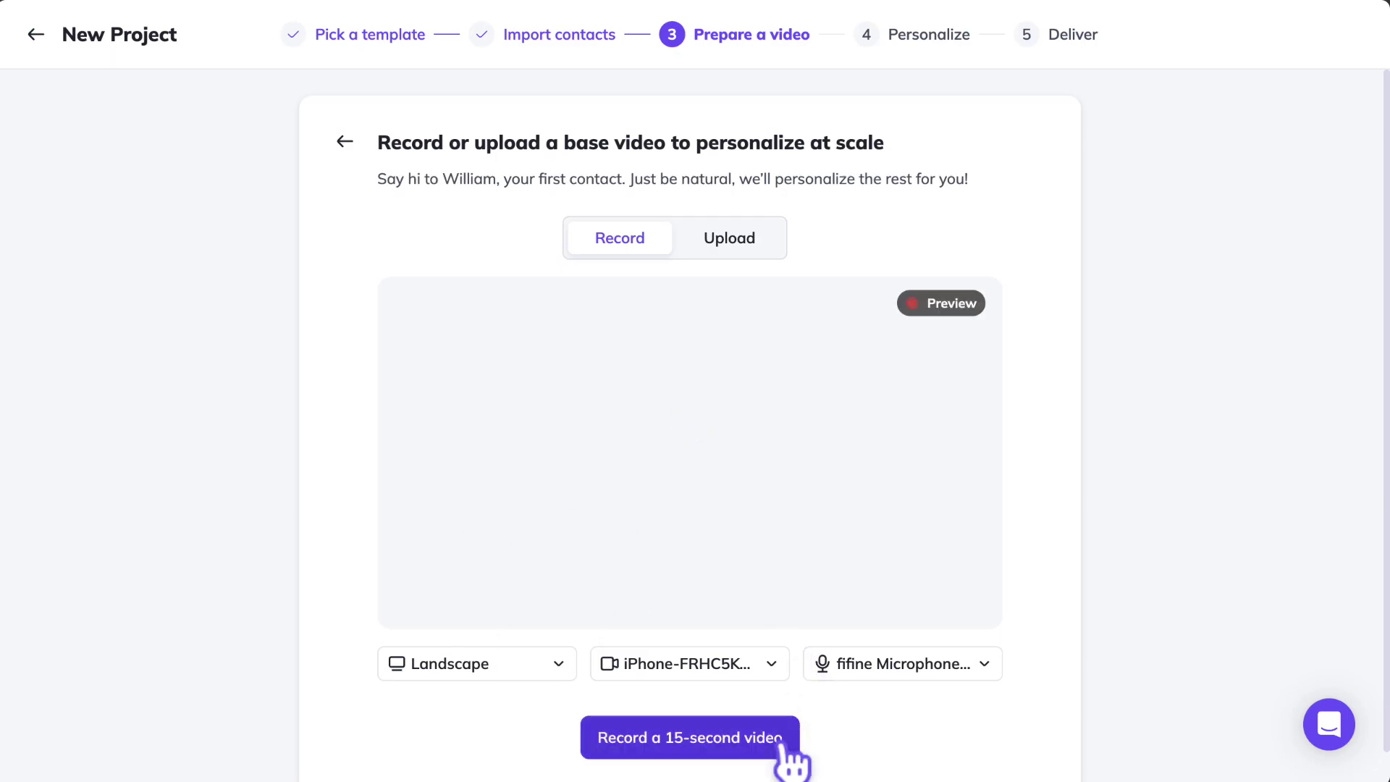
- Record a base video of about 31 seconds addressed to the first contact and submit it with English as its language
{"action": "left_click", "coordinate": [781, 742]}
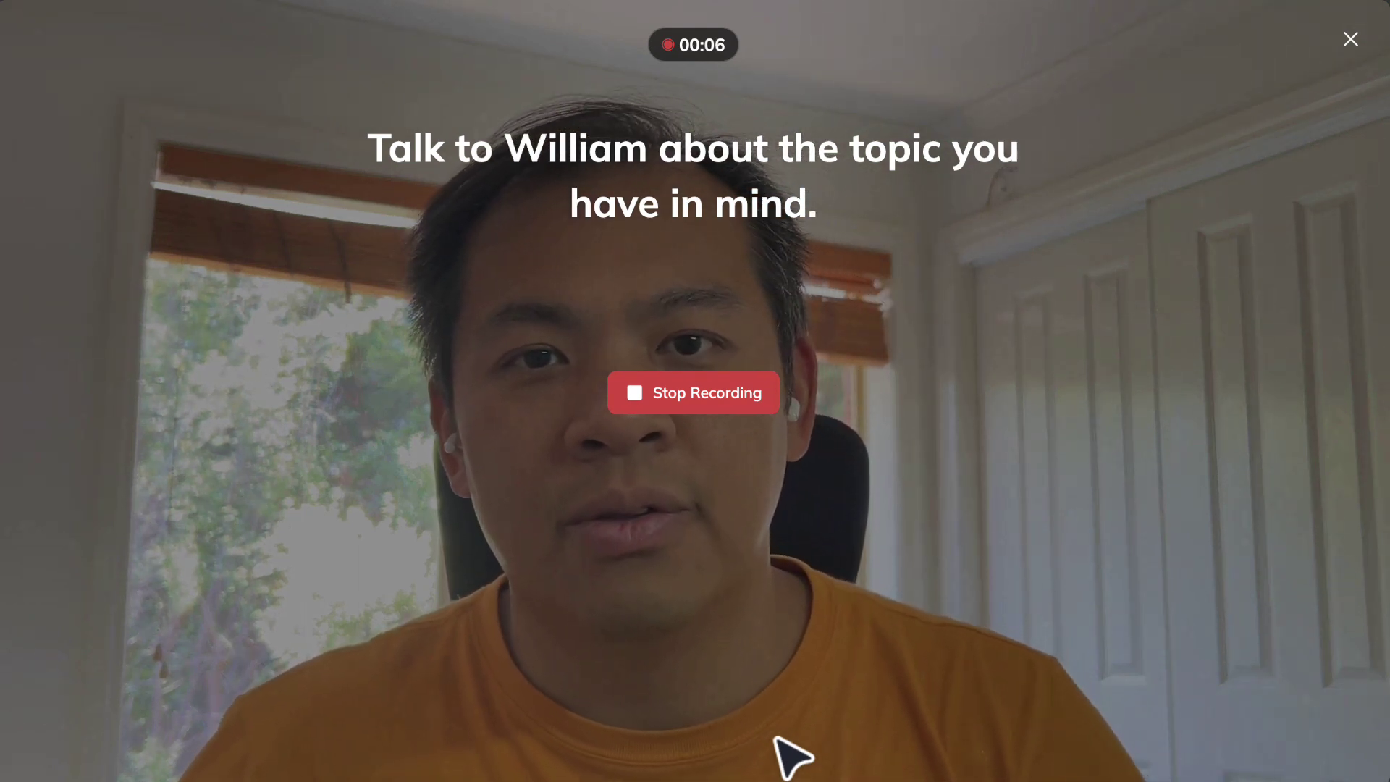
{"action": "left_click", "coordinate": [738, 417]}
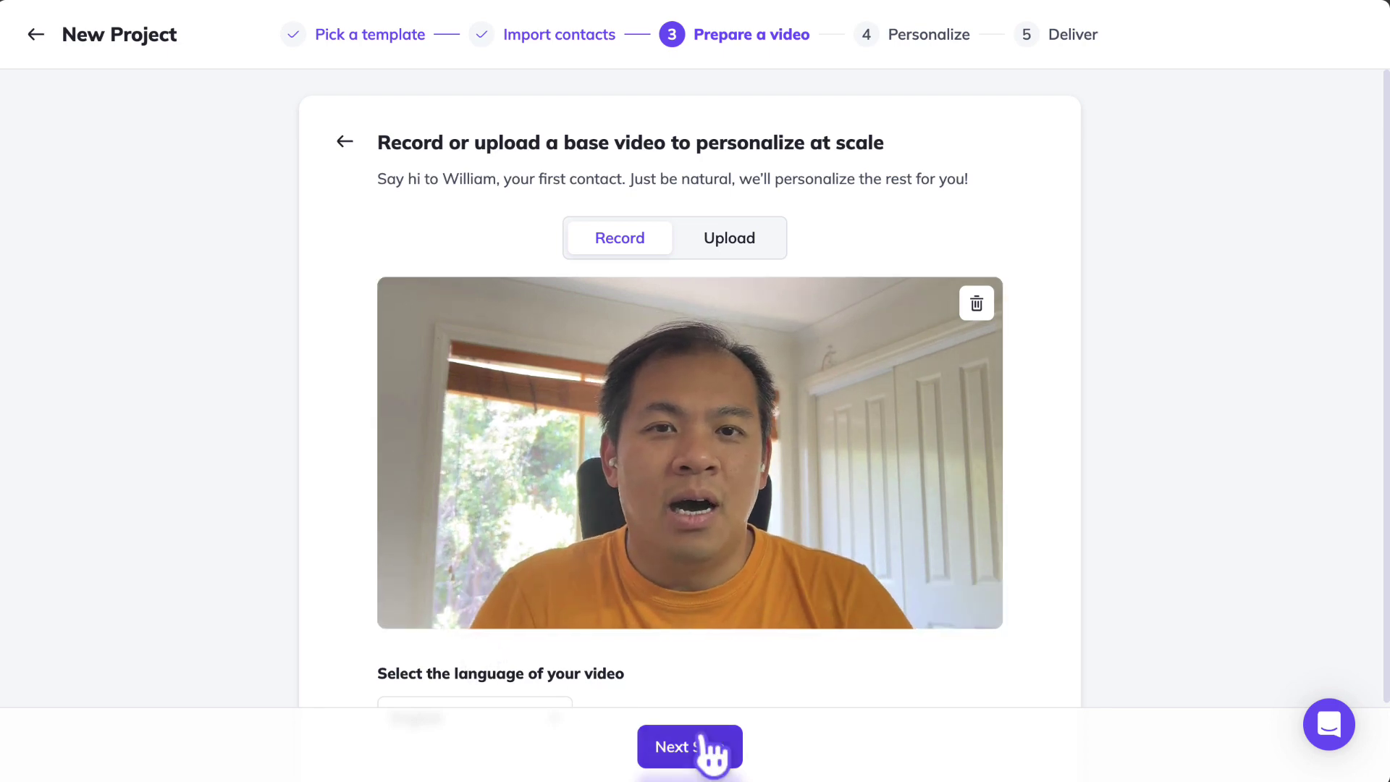
{"action": "scroll", "coordinate": [738, 579], "scroll_direction": "down", "scroll_amount": 3}
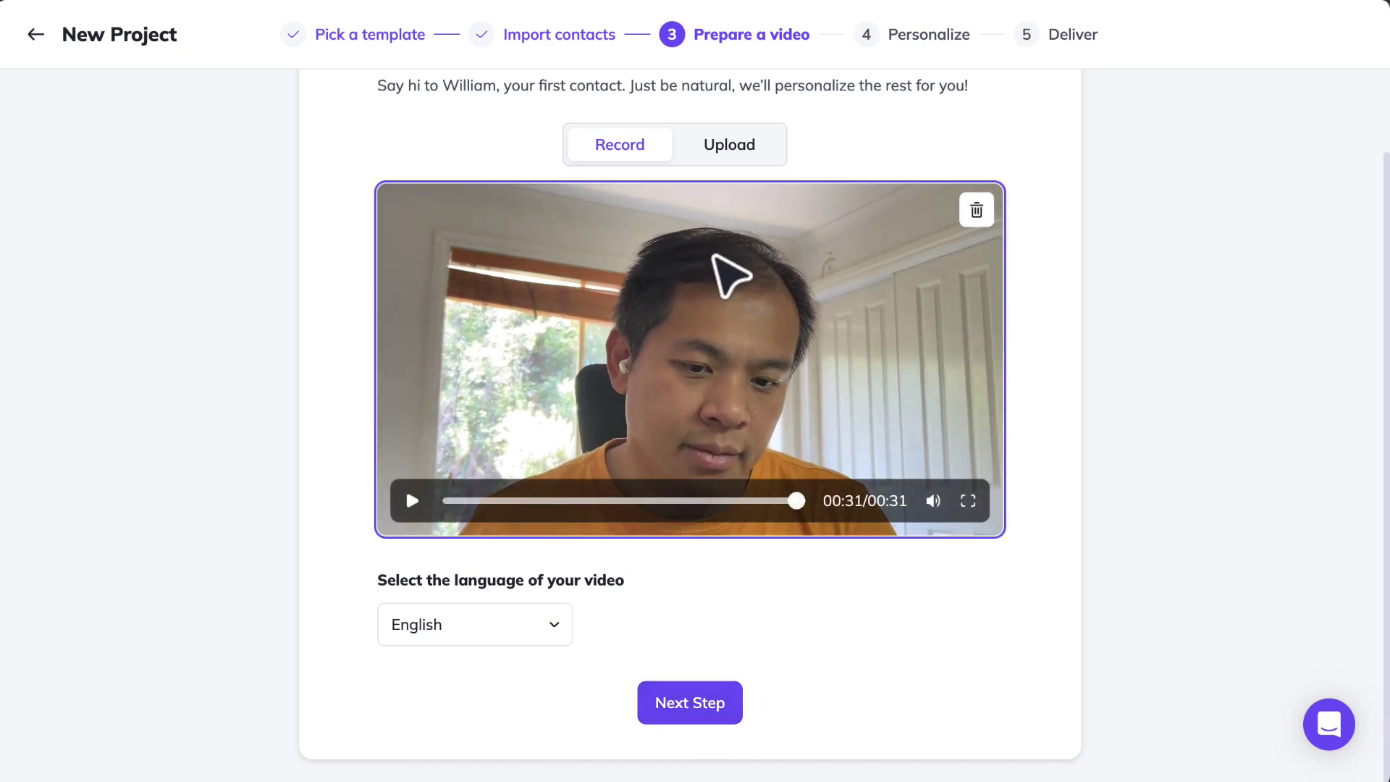
{"action": "left_click", "coordinate": [689, 706]}
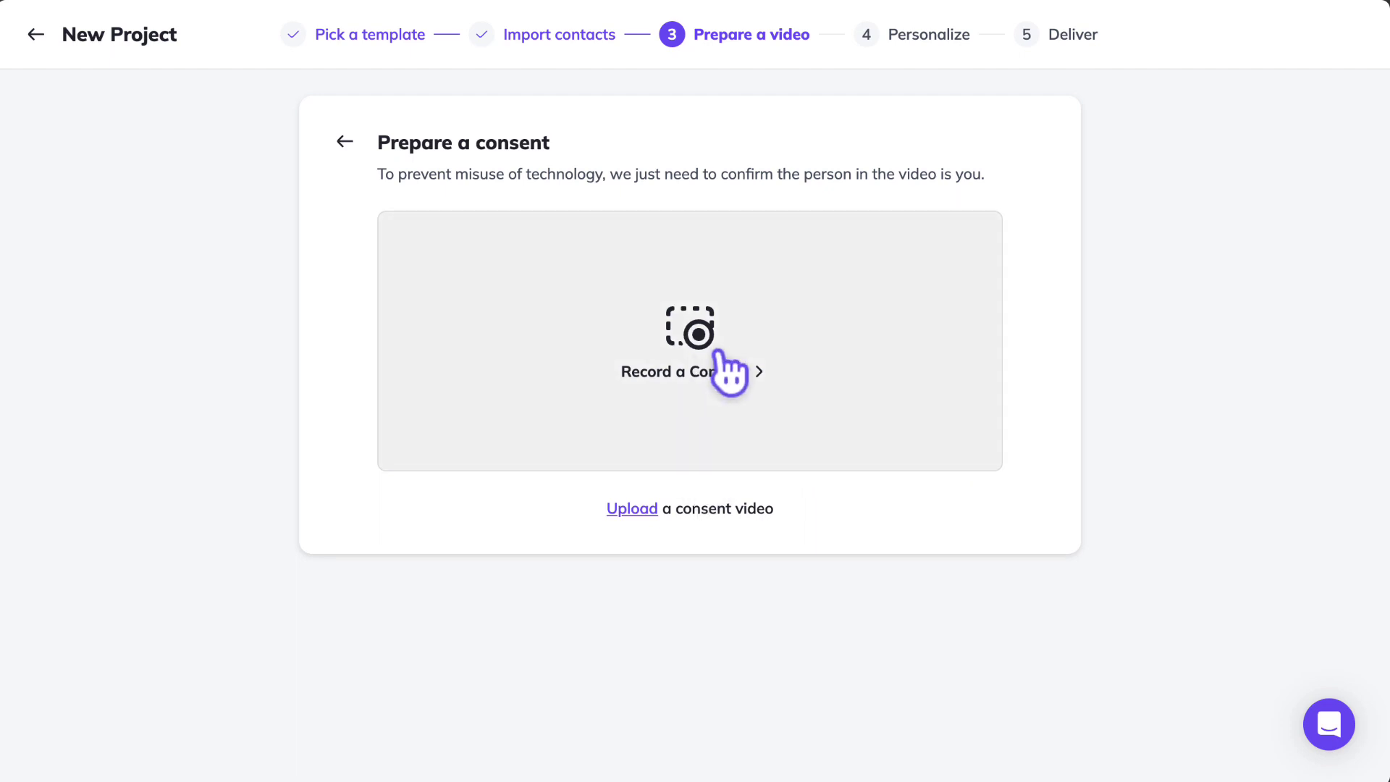
- Choose to record a consent video and enter the speaker's first name in the consent script
{"action": "left_click", "coordinate": [713, 374]}
{"action": "scroll", "coordinate": [630, 340], "scroll_direction": "down", "scroll_amount": 2}
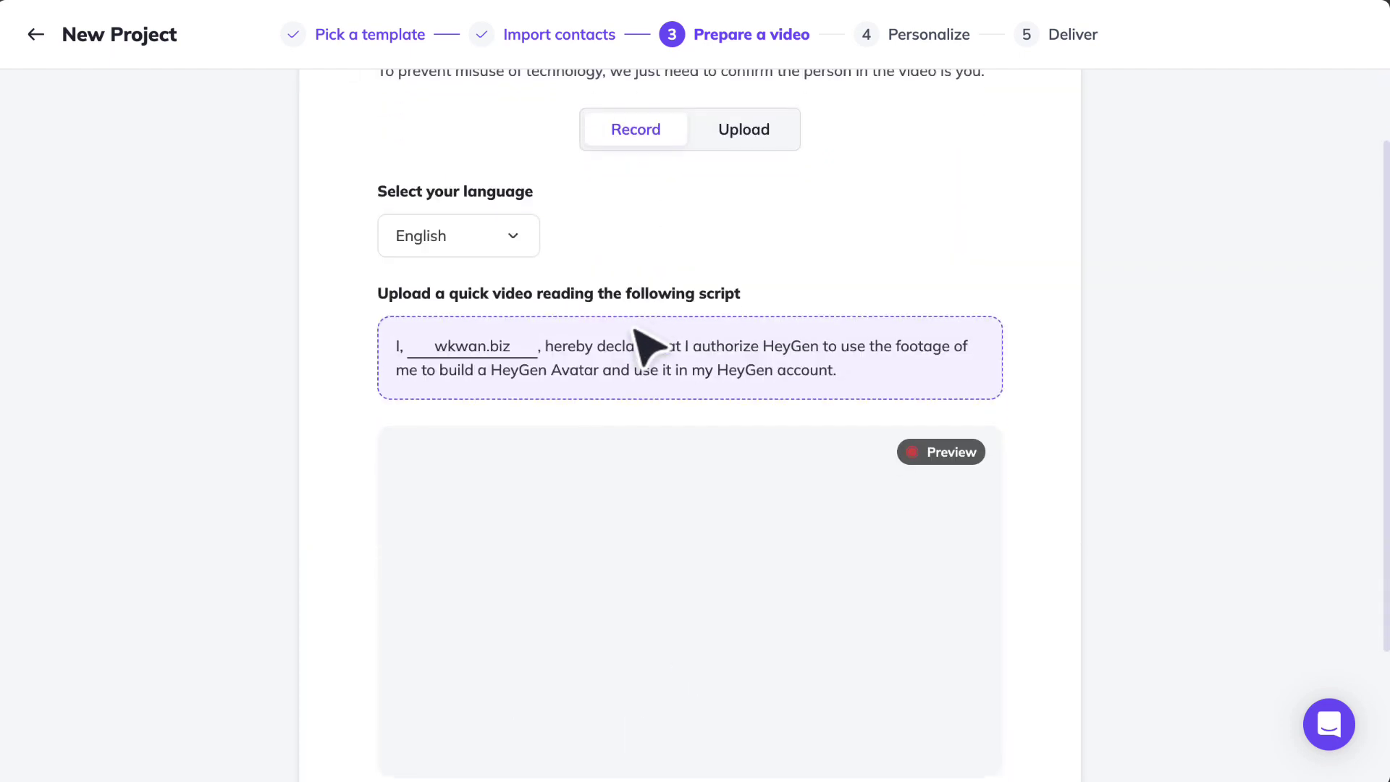
{"action": "left_click_drag", "start_coordinate": [527, 347], "coordinate": [246, 362]}
{"action": "type", "text": "William"}
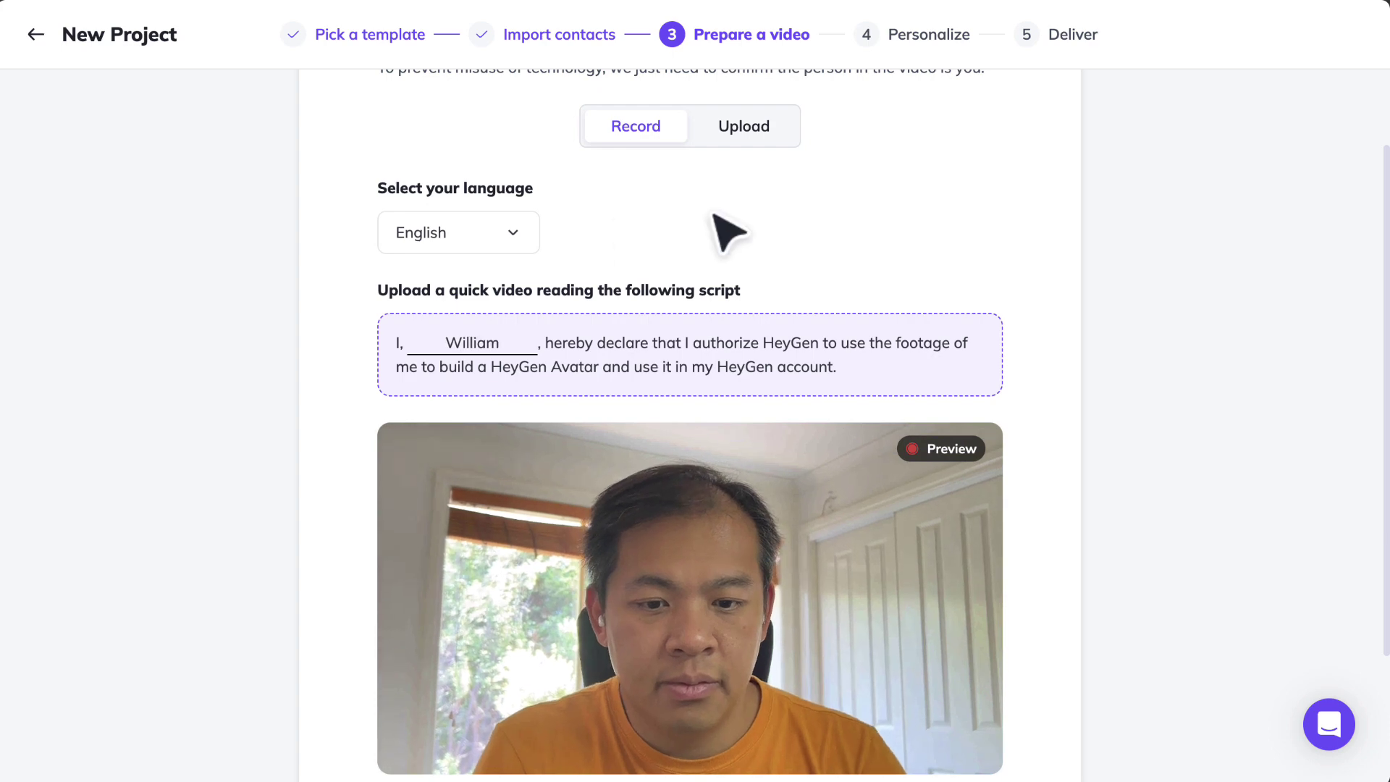
- Record the consent statement, check its playback, and continue to the Personalize stage after validation
{"action": "scroll", "coordinate": [724, 239], "scroll_direction": "down", "scroll_amount": 2}
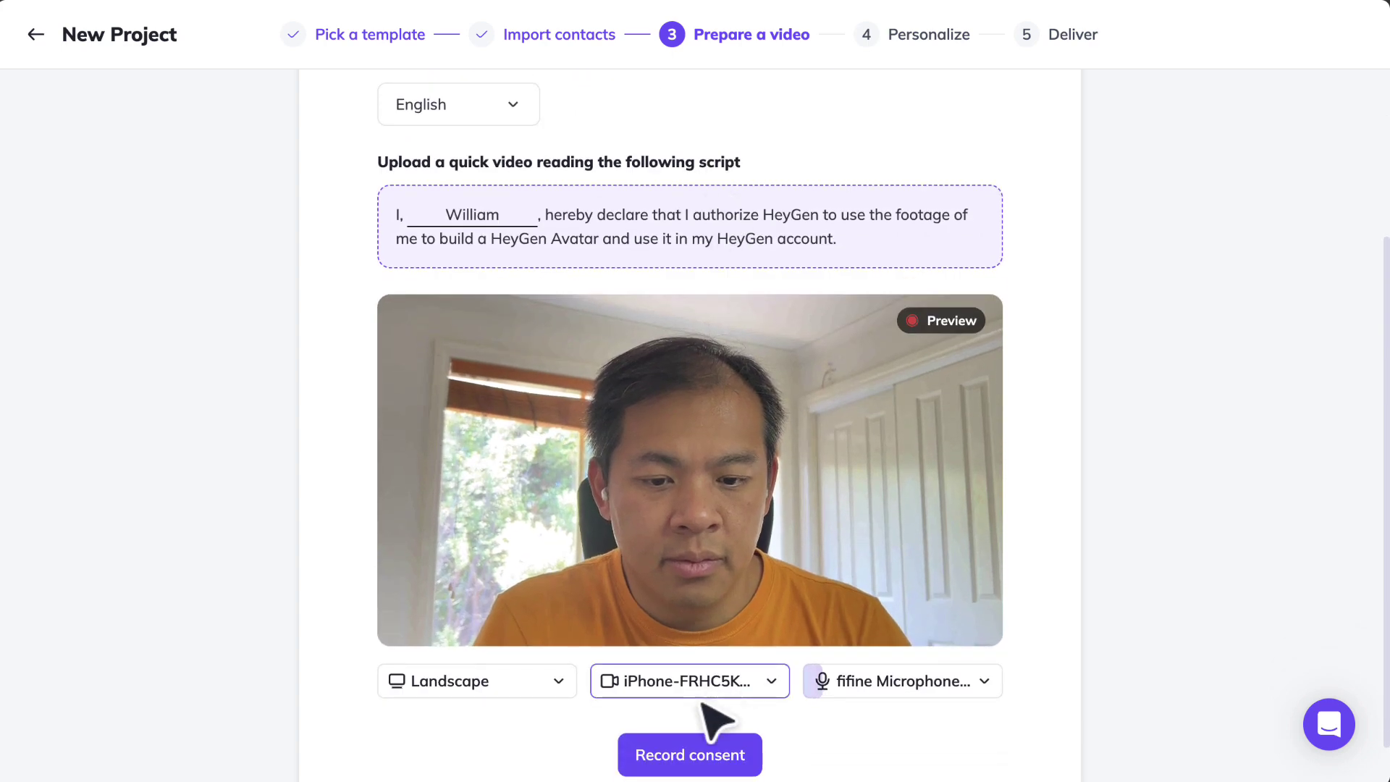
{"action": "left_click", "coordinate": [741, 758]}
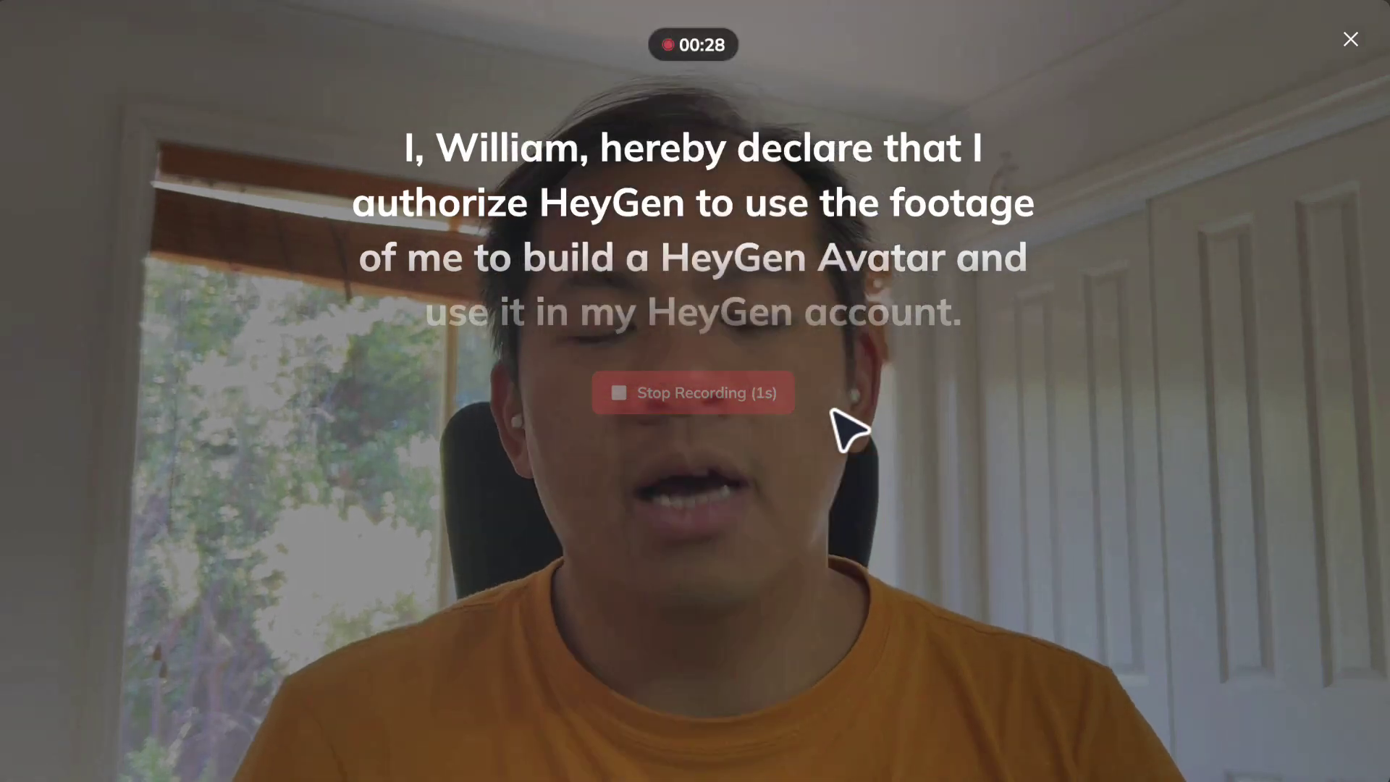
{"action": "left_click", "coordinate": [772, 405]}
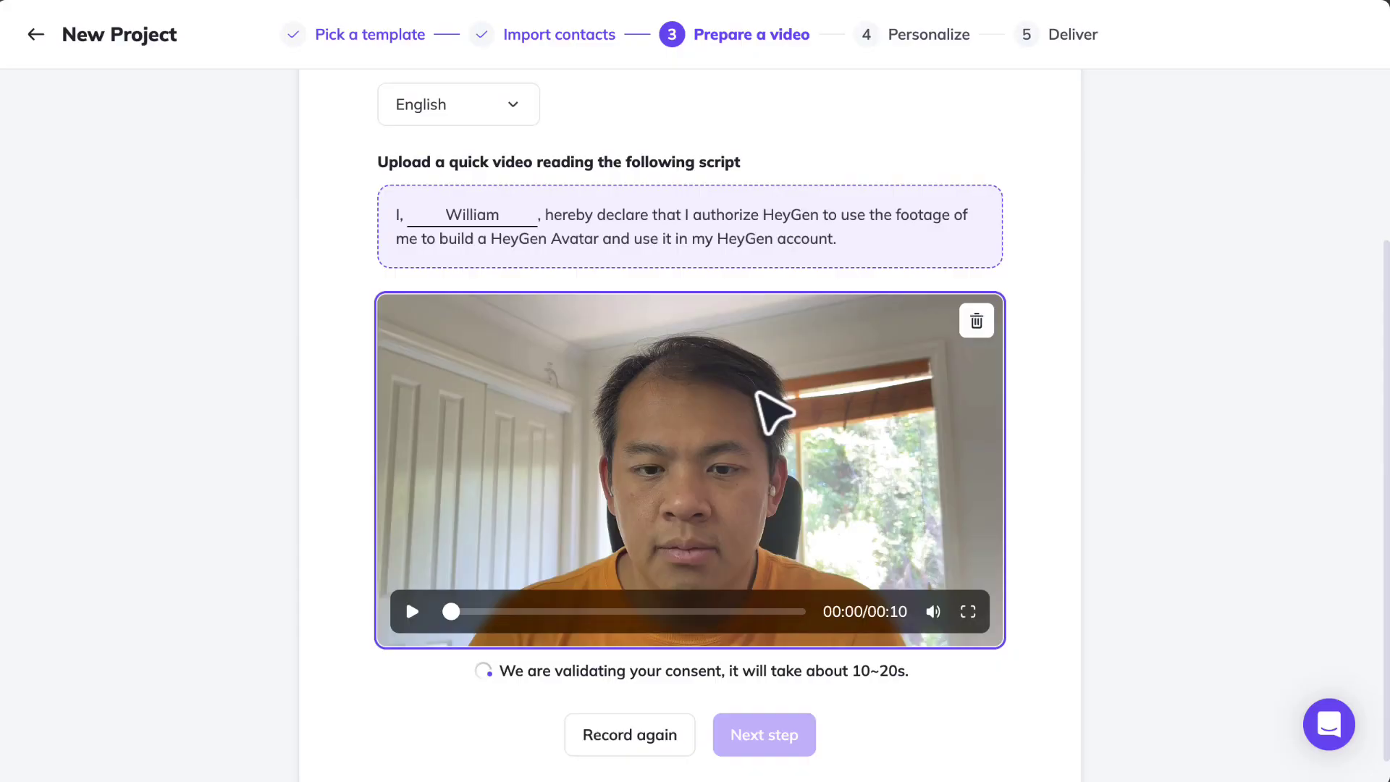
{"action": "left_click", "coordinate": [403, 619]}
{"action": "left_click", "coordinate": [411, 613]}
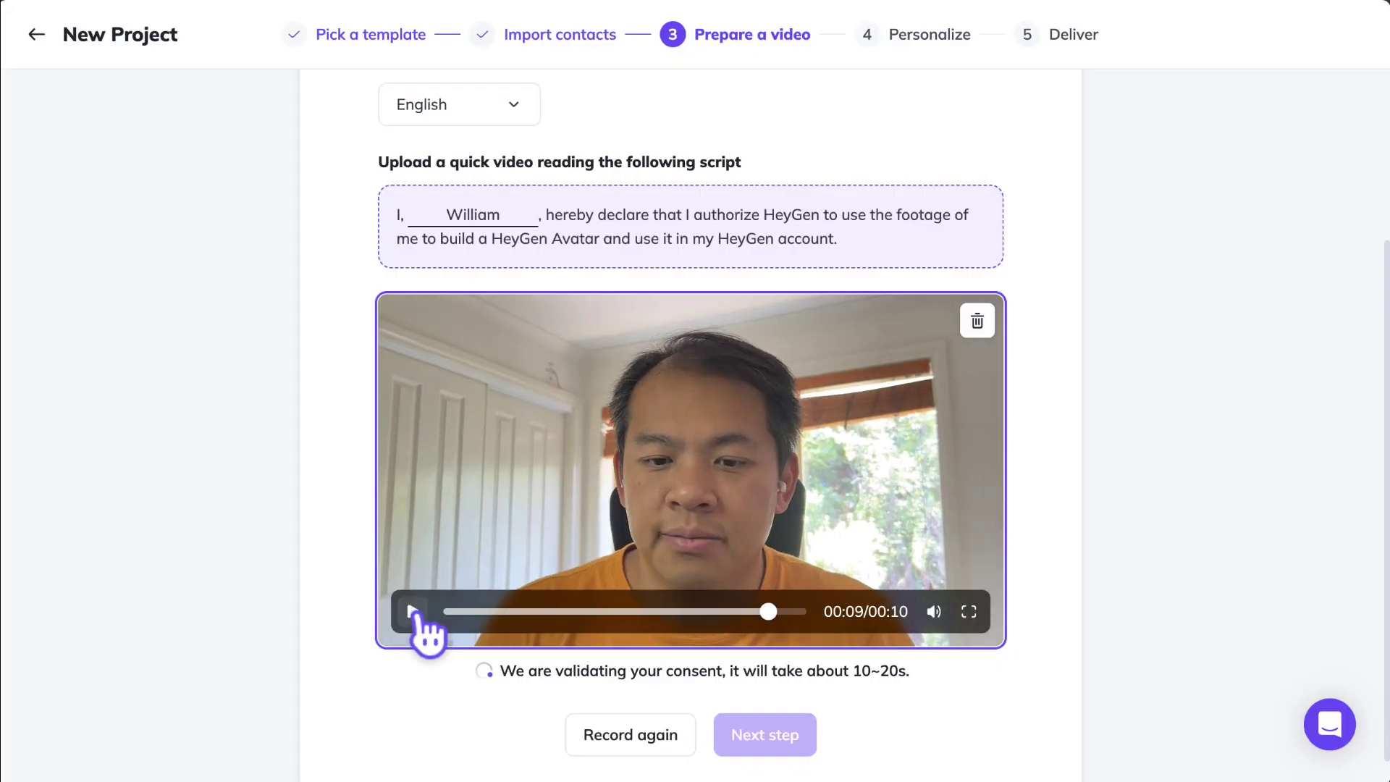
{"action": "scroll", "coordinate": [1008, 471], "scroll_direction": "down", "scroll_amount": 1}
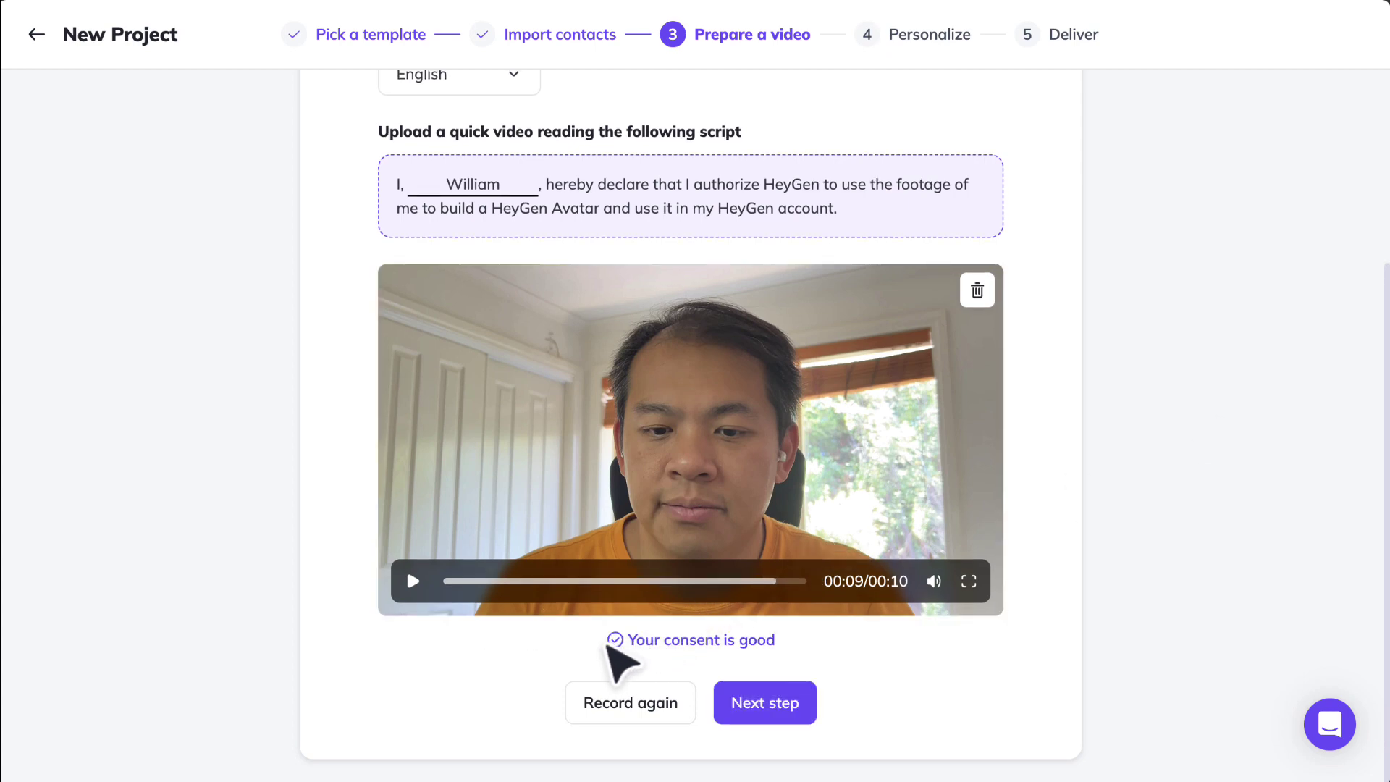
{"action": "left_click", "coordinate": [796, 716]}
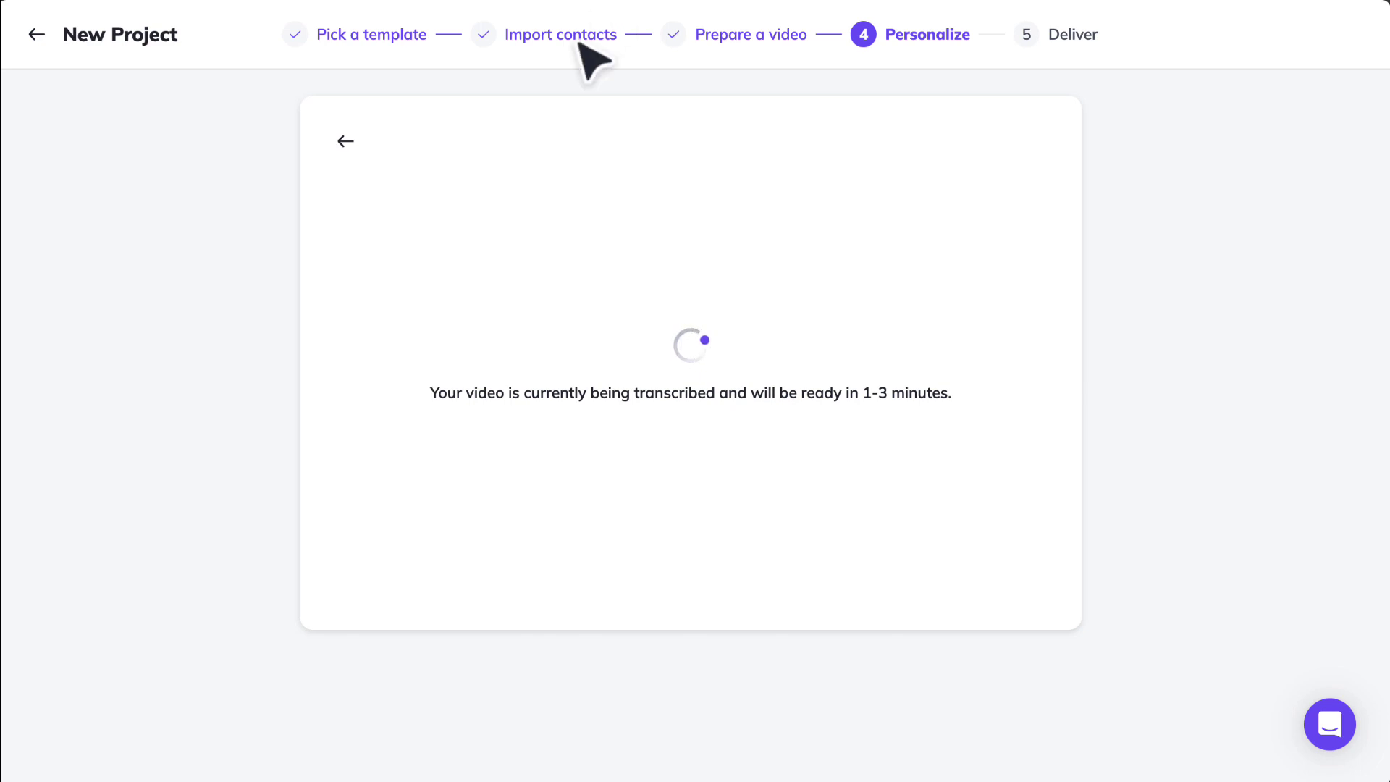
- In the script's greeting, replace the contact's name with {{first_name}} and "Vancouver Real Estate webinar." with {{webinar}}, keeping a blank line after it
{"action": "left_click", "coordinate": [508, 571]}
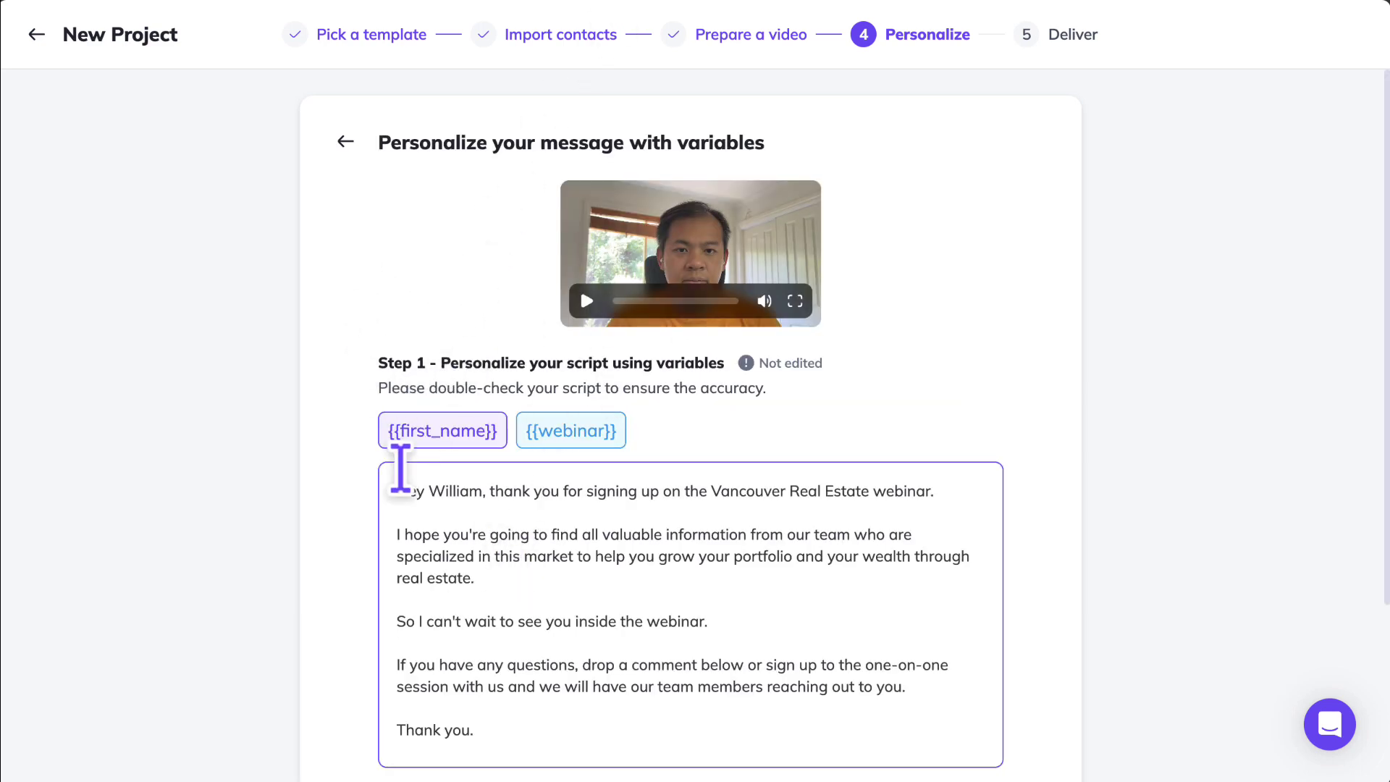
{"action": "scroll", "coordinate": [467, 521], "scroll_direction": "down", "scroll_amount": 1}
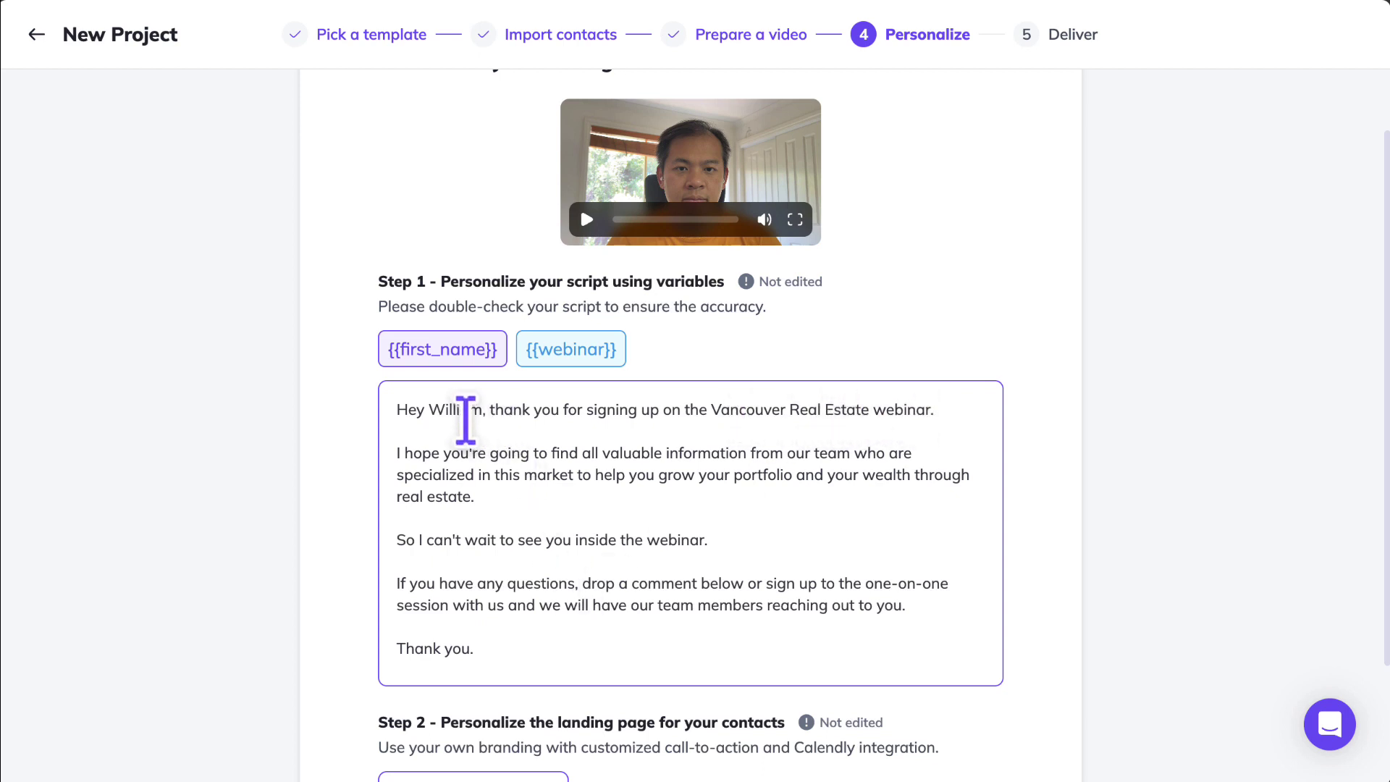
{"action": "double_click", "coordinate": [460, 409]}
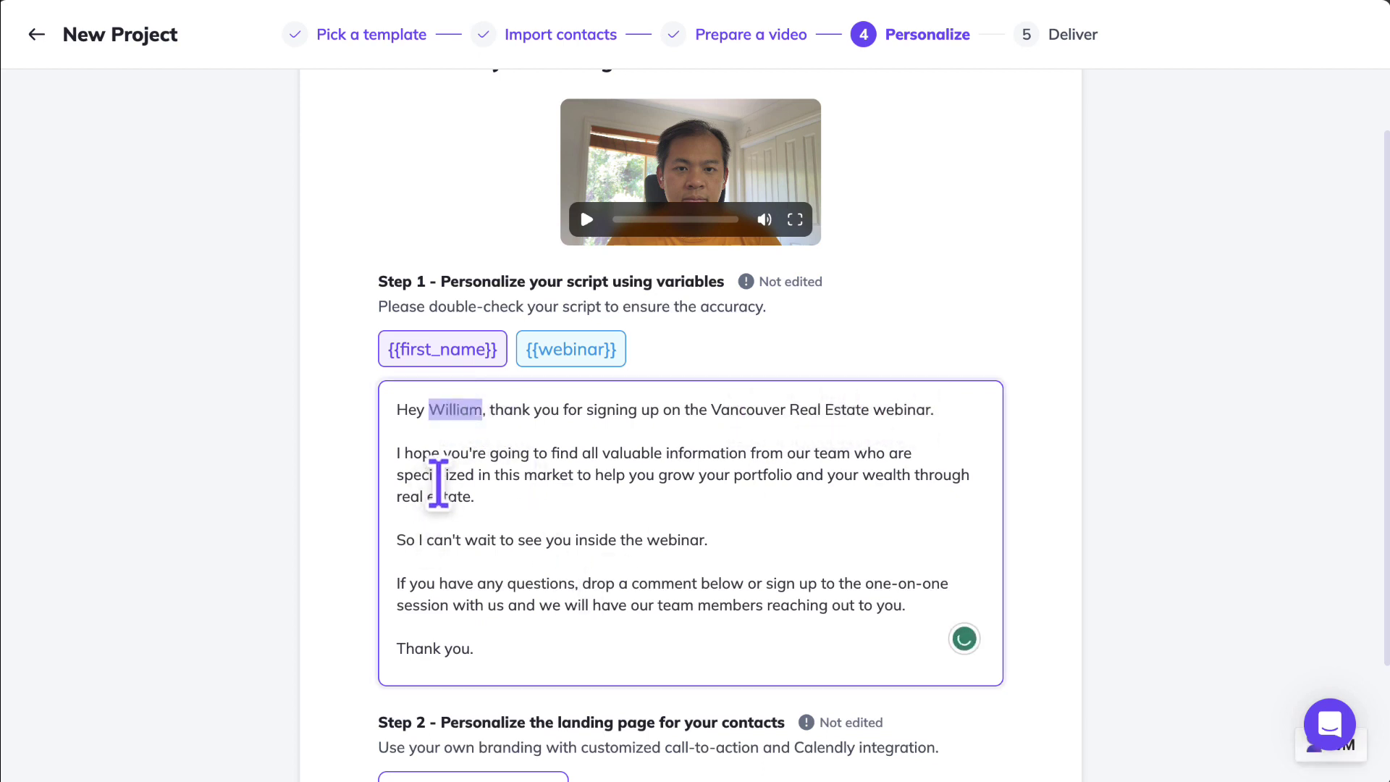
{"action": "left_click", "coordinate": [443, 356]}
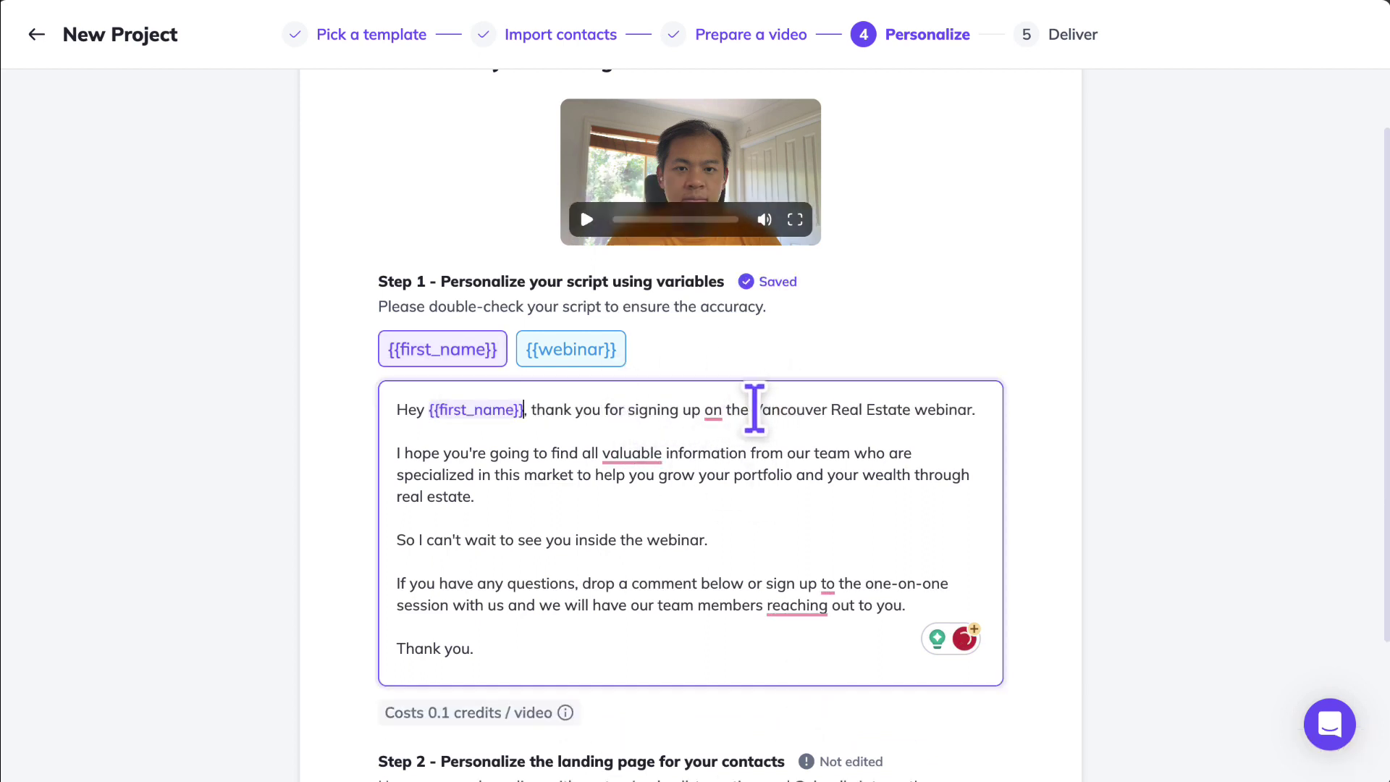
{"action": "left_click_drag", "start_coordinate": [753, 402], "coordinate": [970, 420]}
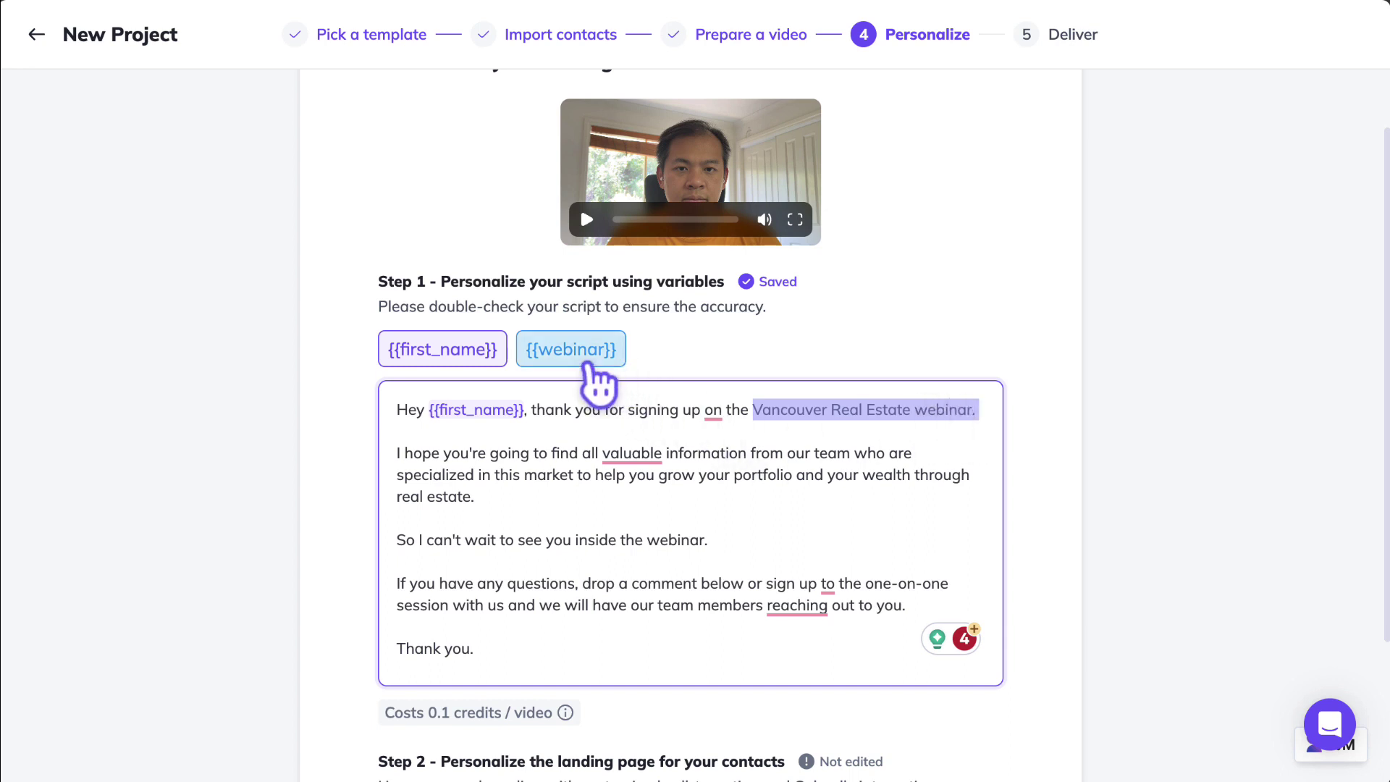
{"action": "left_click", "coordinate": [596, 348]}
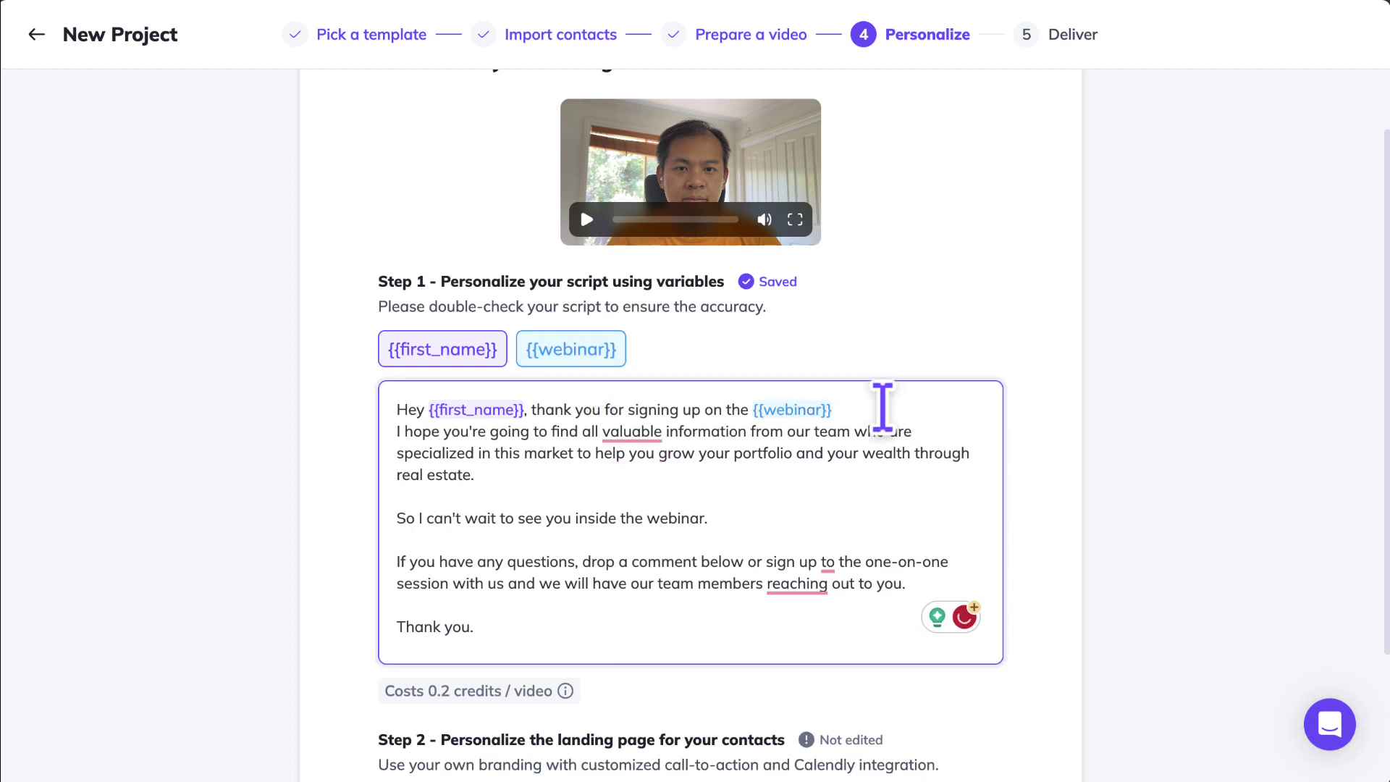
{"action": "key", "text": "Return"}
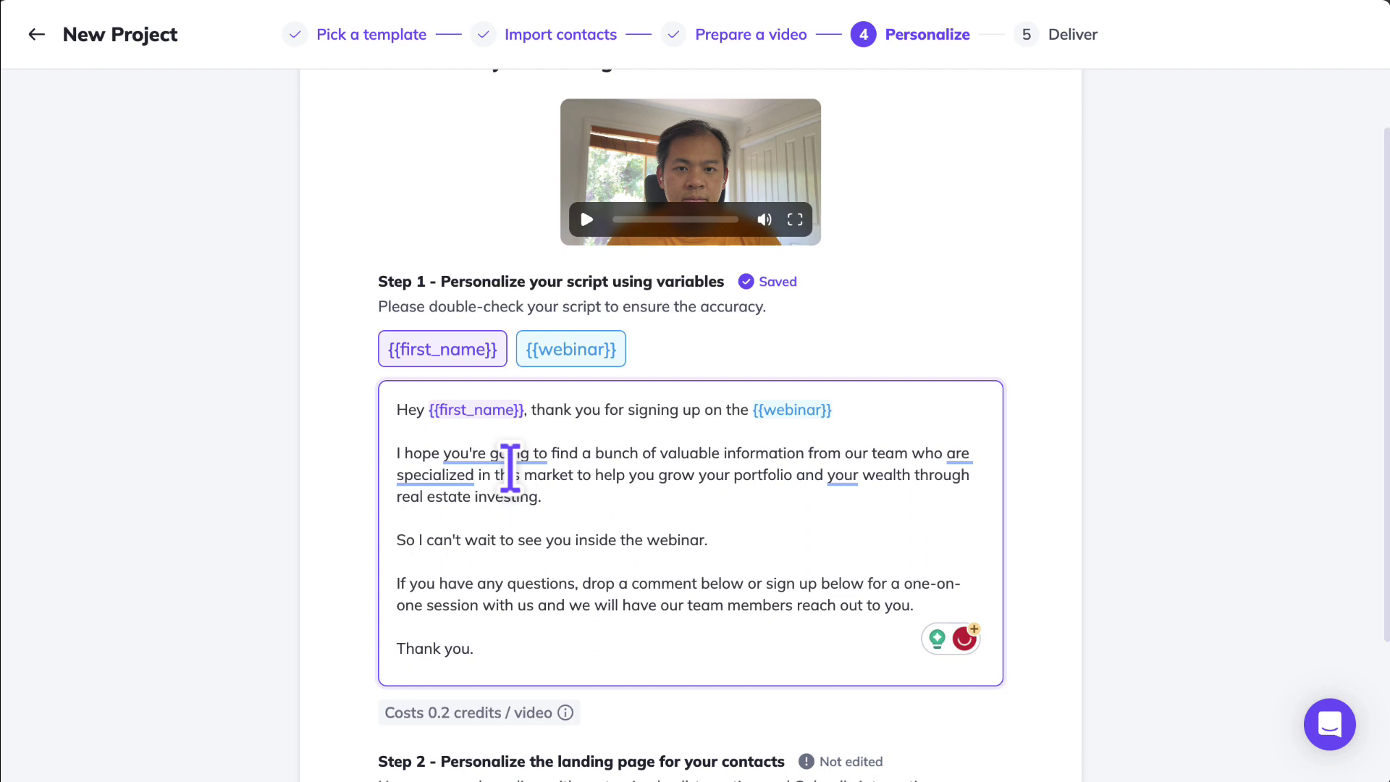
- Open the landing page for editing and turn on its dark style
{"action": "scroll", "coordinate": [530, 572], "scroll_direction": "down", "scroll_amount": 3}
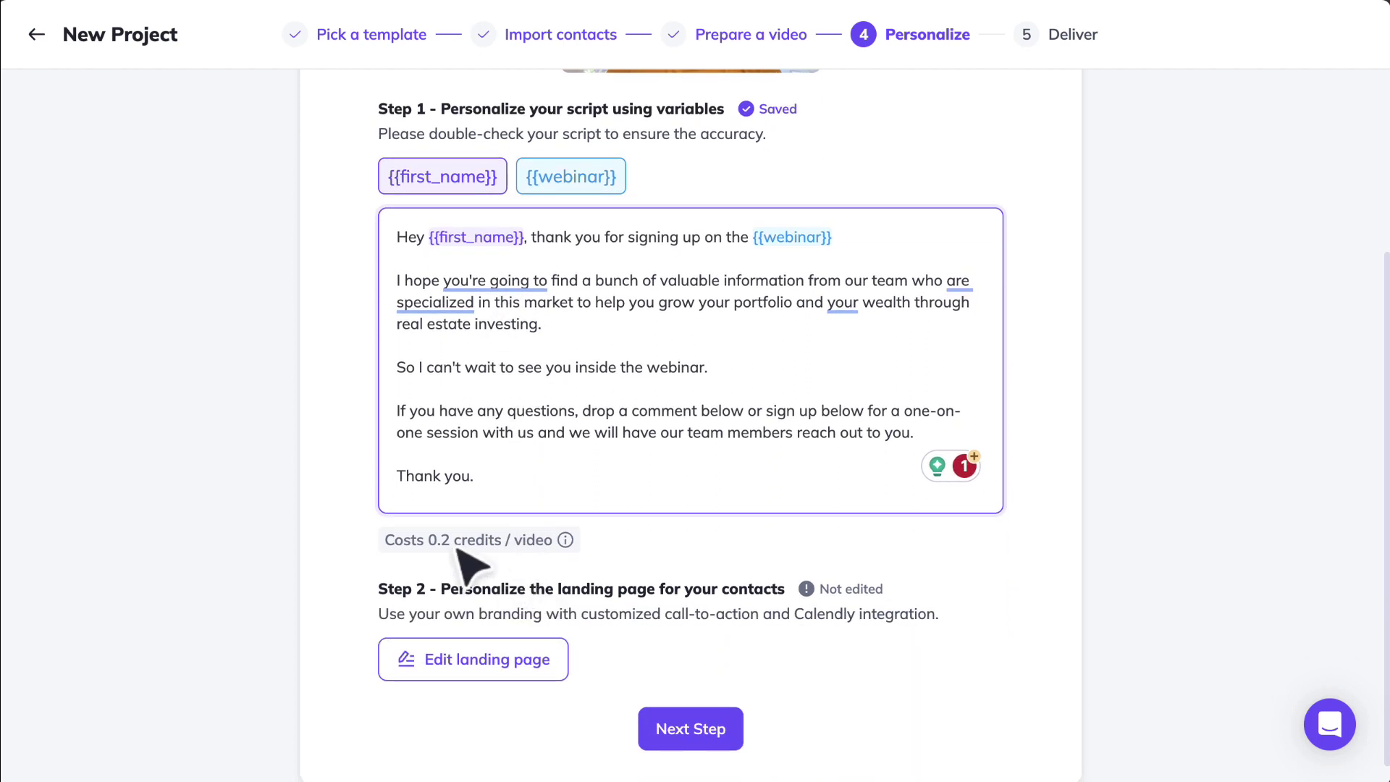
{"action": "left_click", "coordinate": [468, 658]}
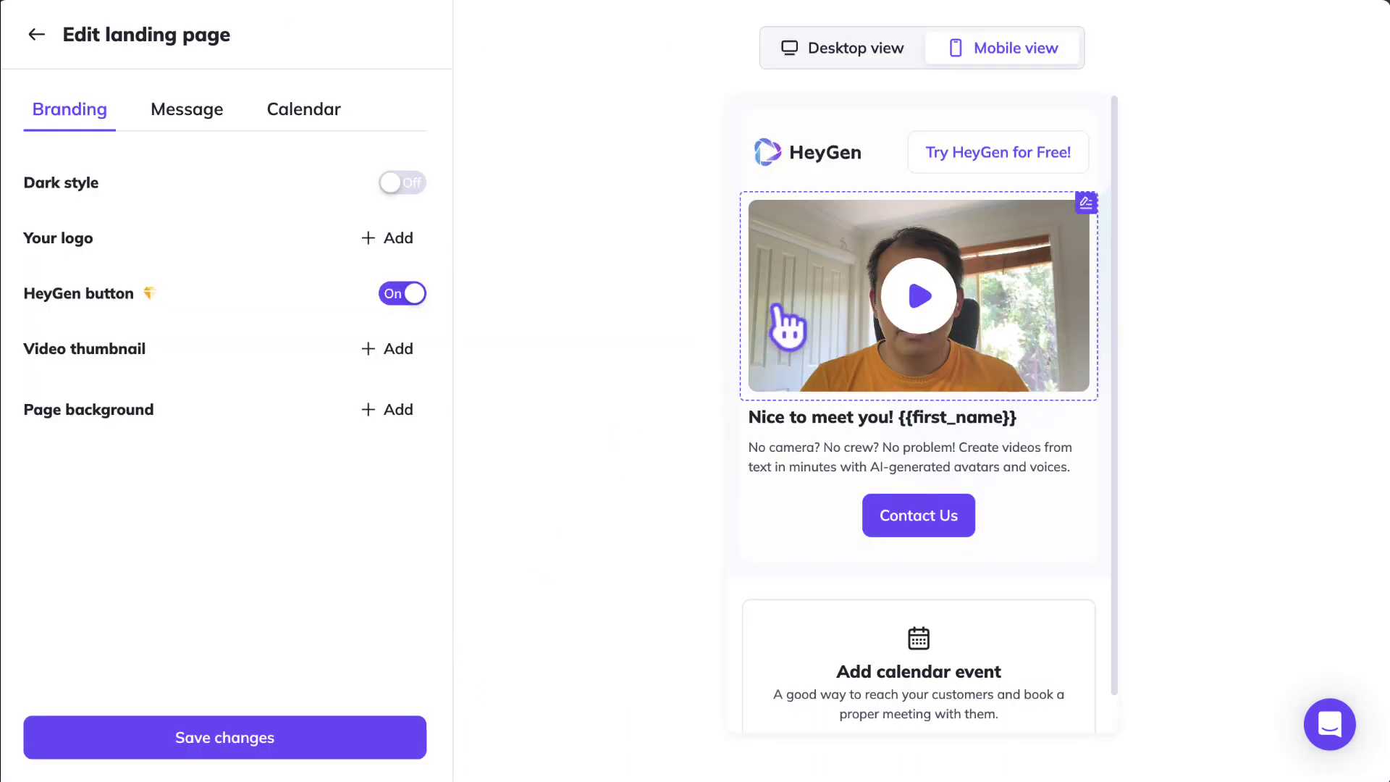
{"action": "left_click", "coordinate": [401, 184]}
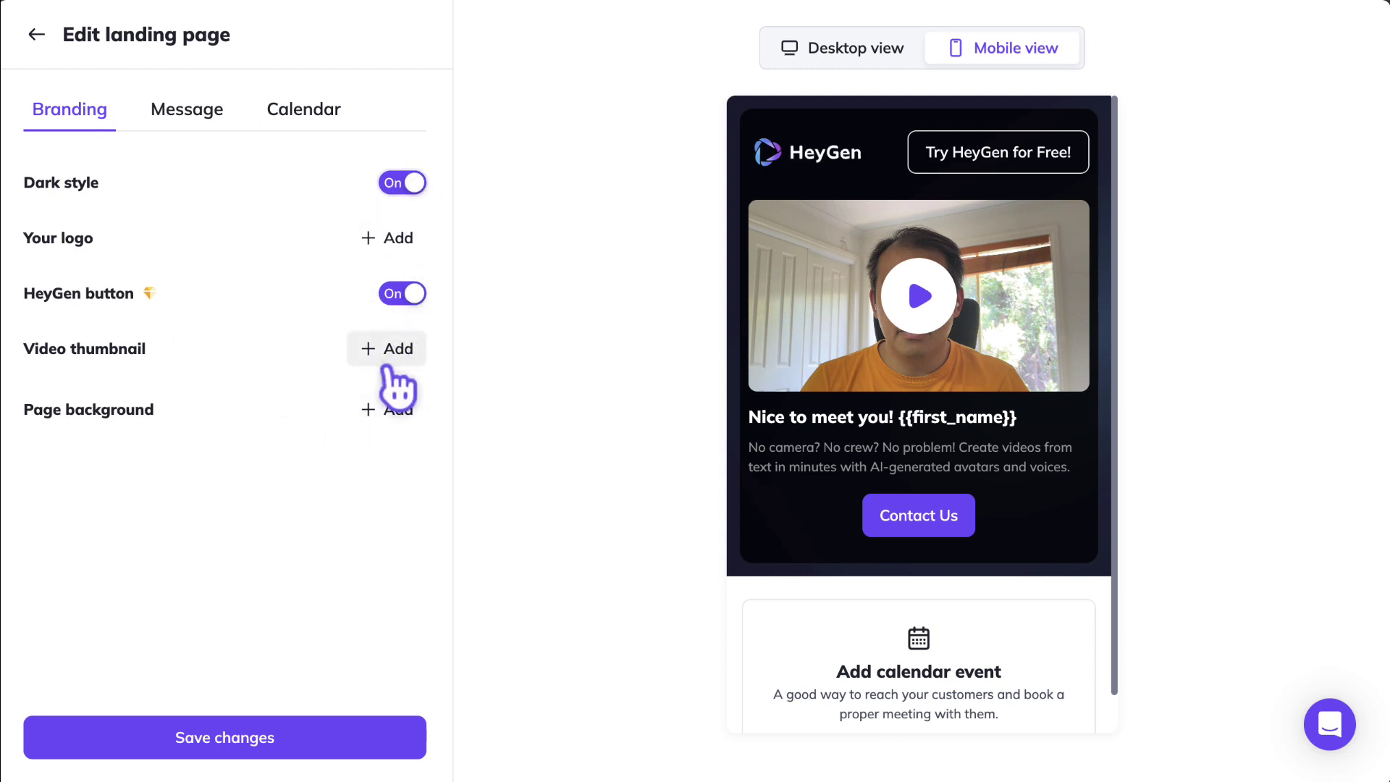
- Replace the description in the landing page's message with "Thank you!"
{"action": "left_click", "coordinate": [216, 118]}
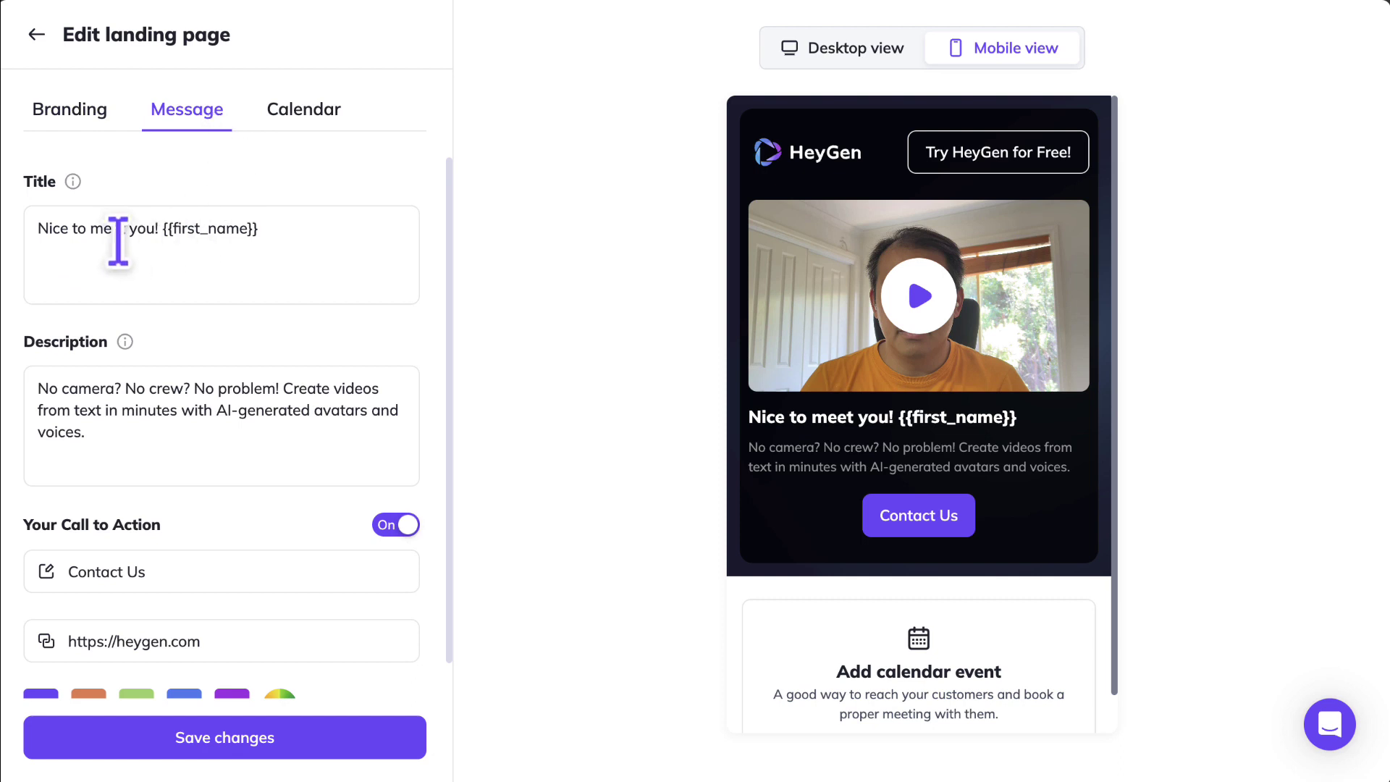
{"action": "left_click_drag", "start_coordinate": [190, 443], "coordinate": [4, 337]}
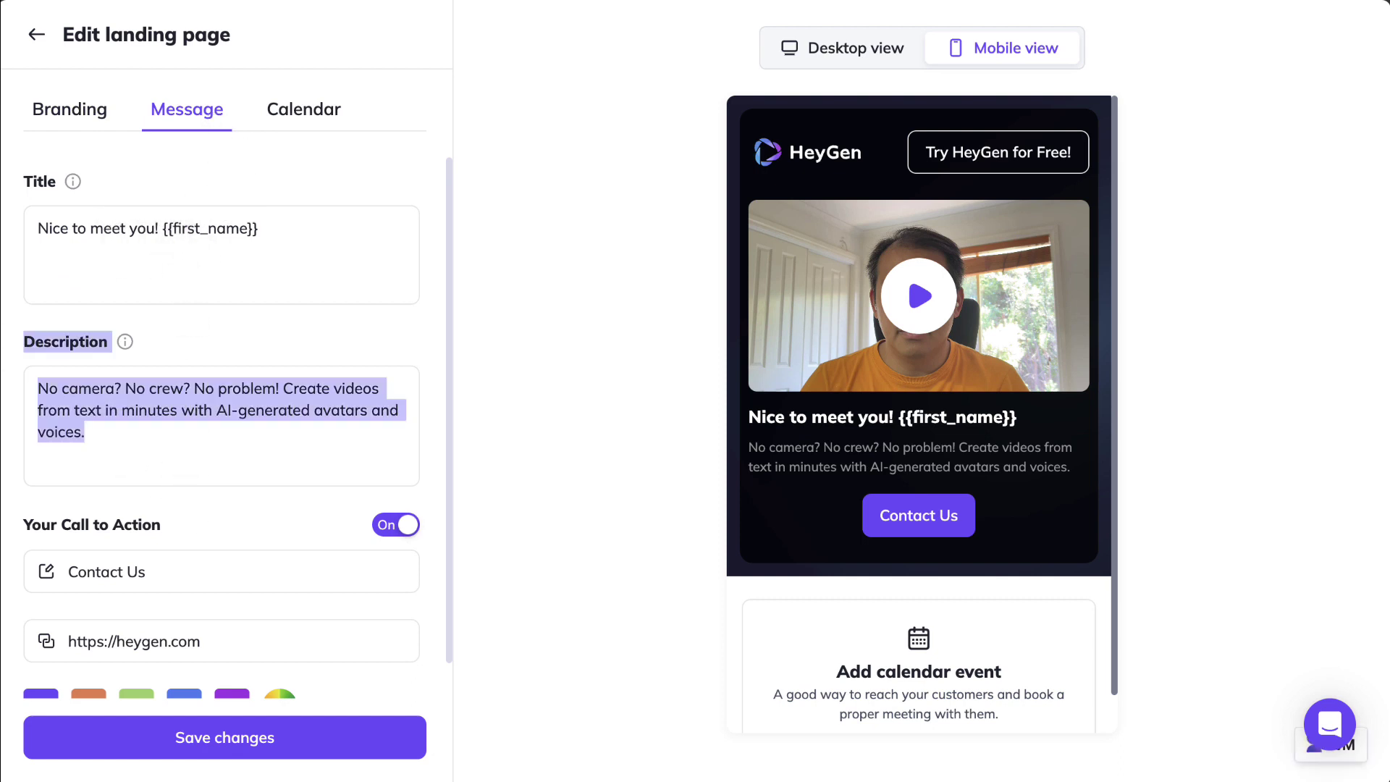
{"action": "left_click", "coordinate": [78, 431], "text": "shift"}
{"action": "type", "text": "Thanky"}
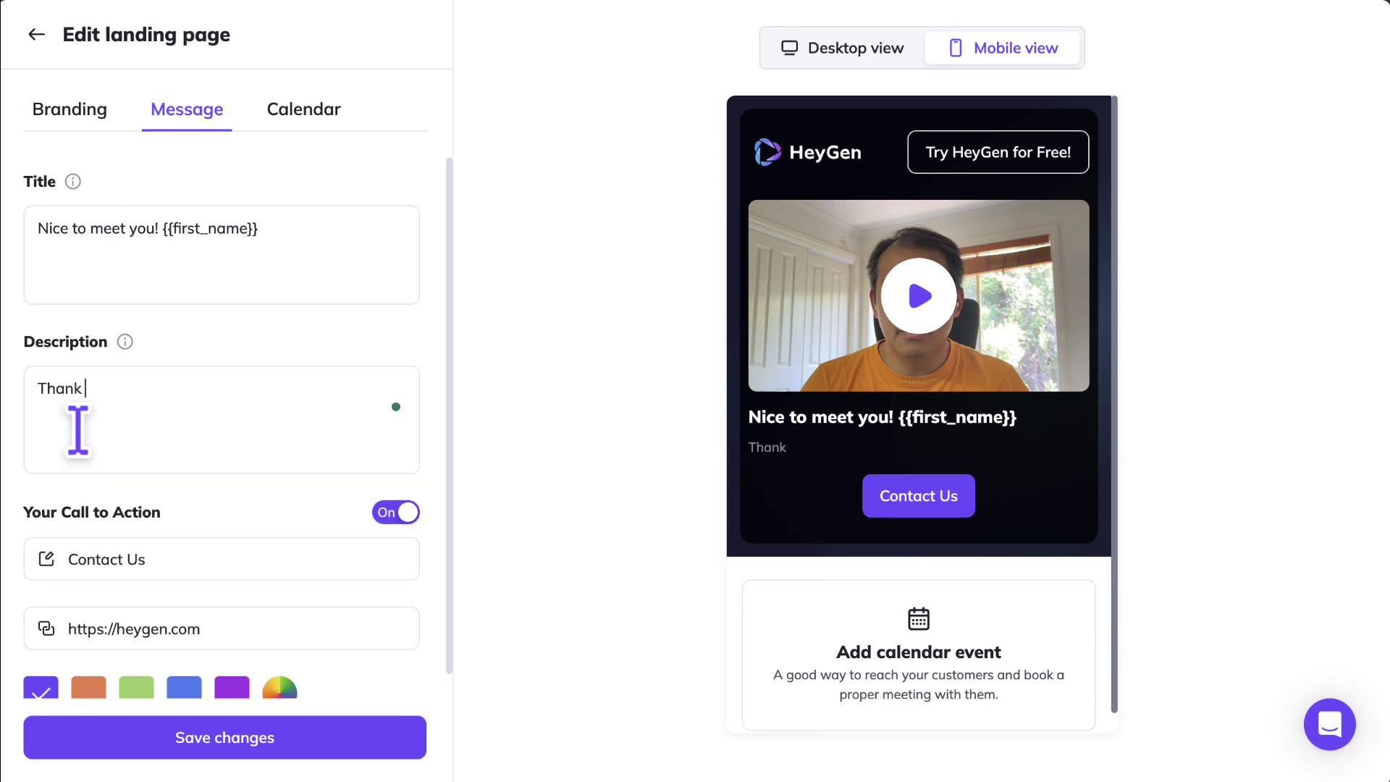
- Set the Contact Us call-to-action color to blue and save the landing page changes
{"action": "scroll", "coordinate": [202, 599], "scroll_direction": "down", "scroll_amount": 1}
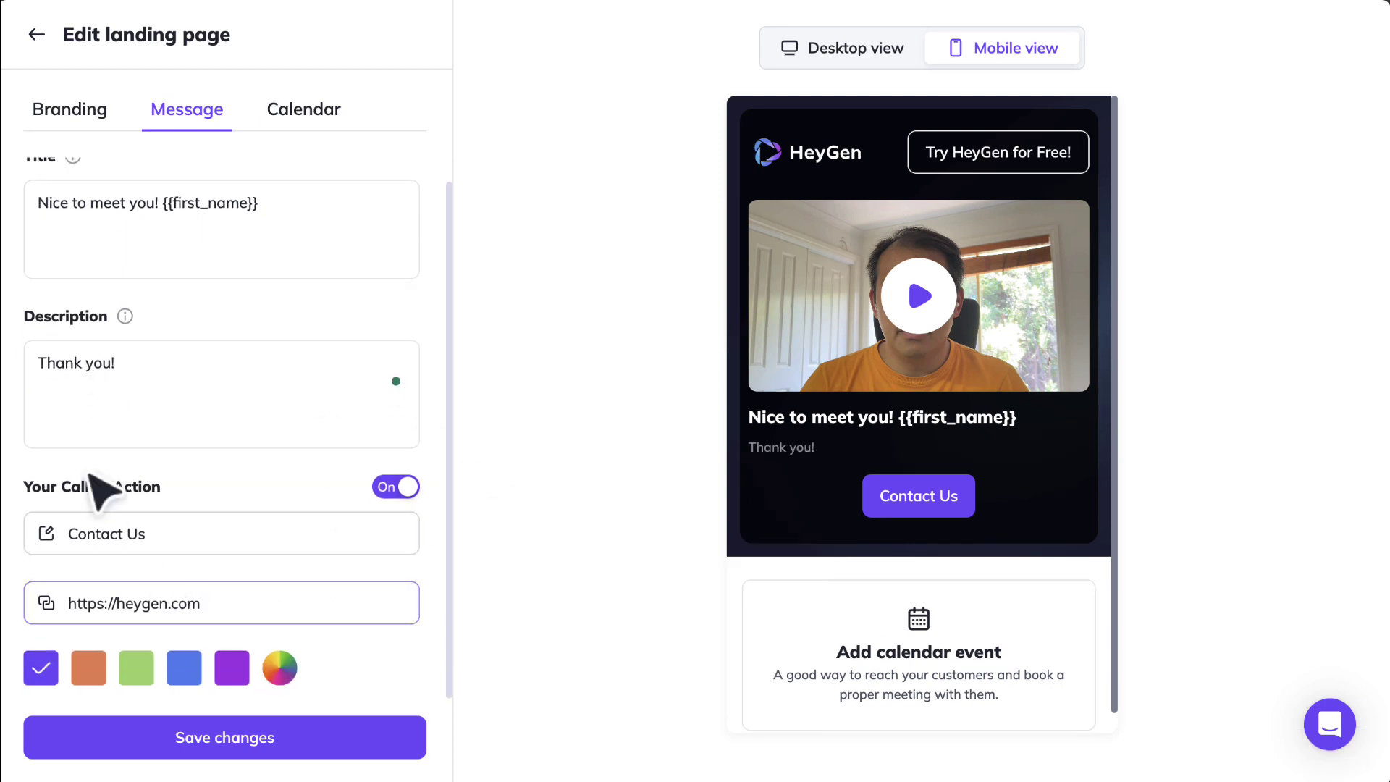
{"action": "left_click", "coordinate": [184, 669]}
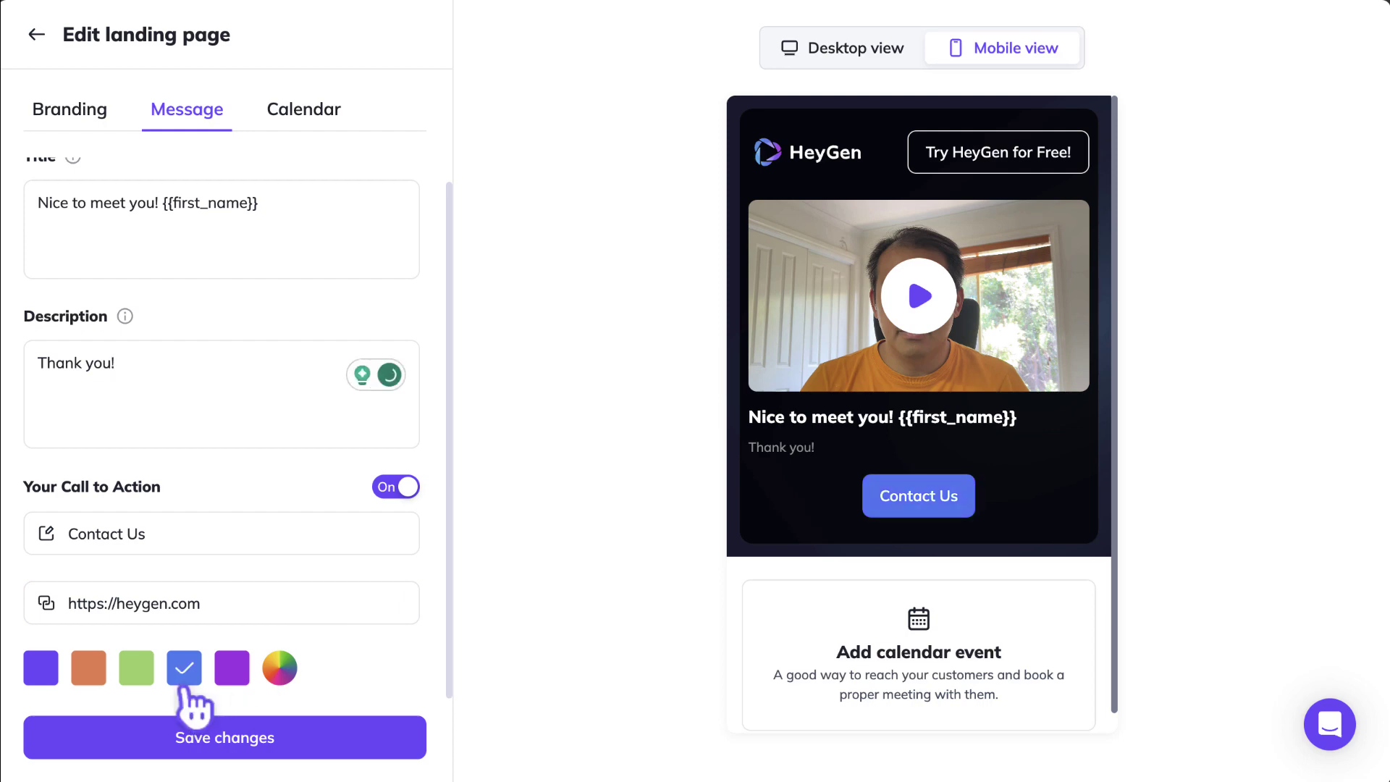
{"action": "left_click", "coordinate": [273, 744]}
- Continue to the Deliver stage, choose Video only as the delivery method, and submit the project through its summary
{"action": "scroll", "coordinate": [766, 511], "scroll_direction": "down", "scroll_amount": 4}
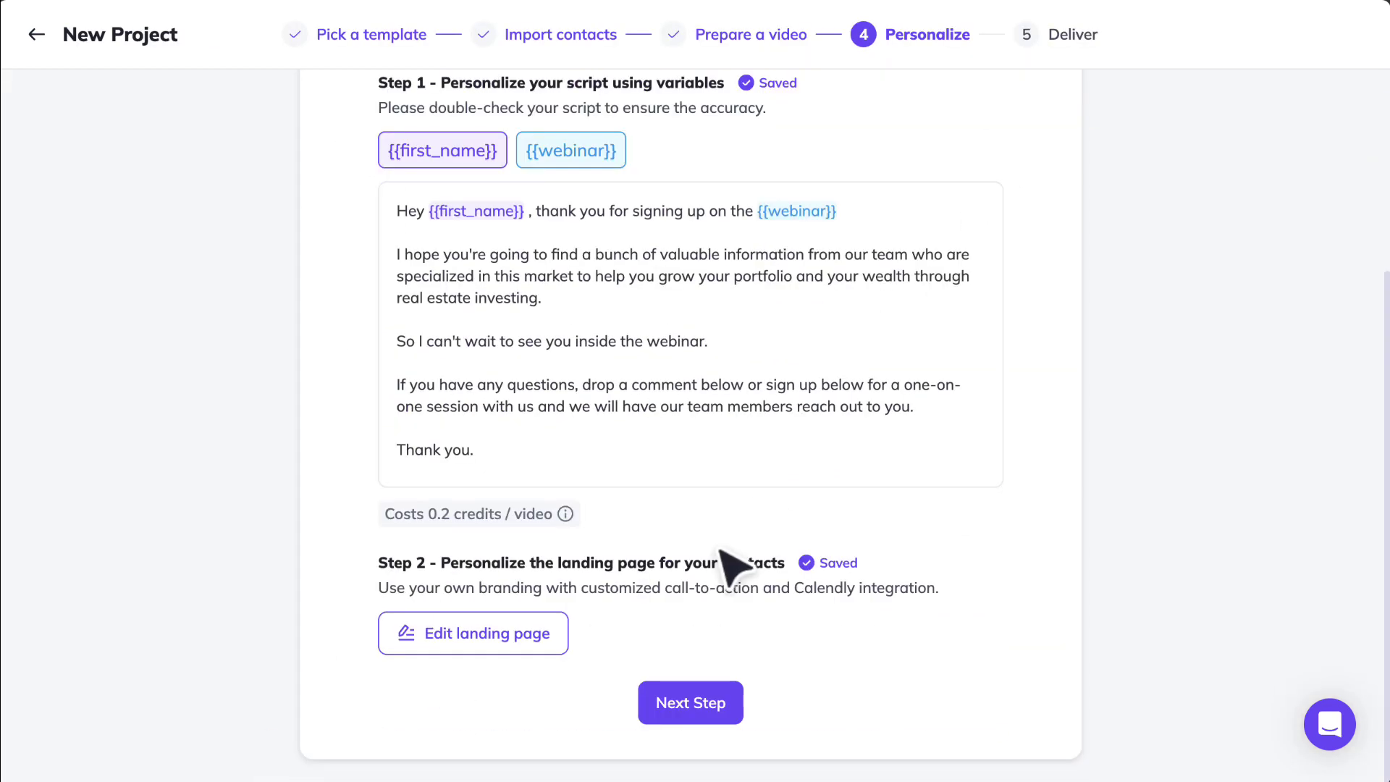
{"action": "left_click", "coordinate": [686, 680]}
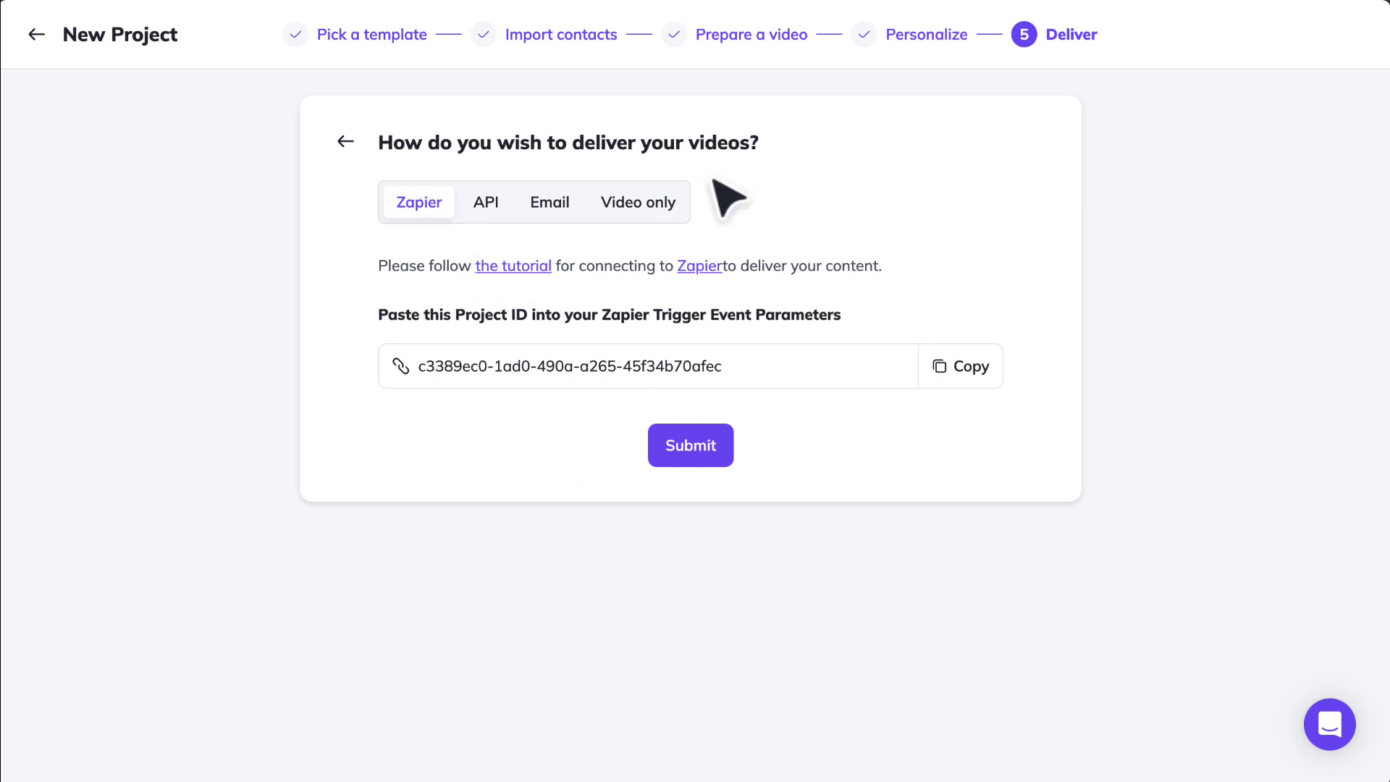
{"action": "left_click", "coordinate": [479, 217]}
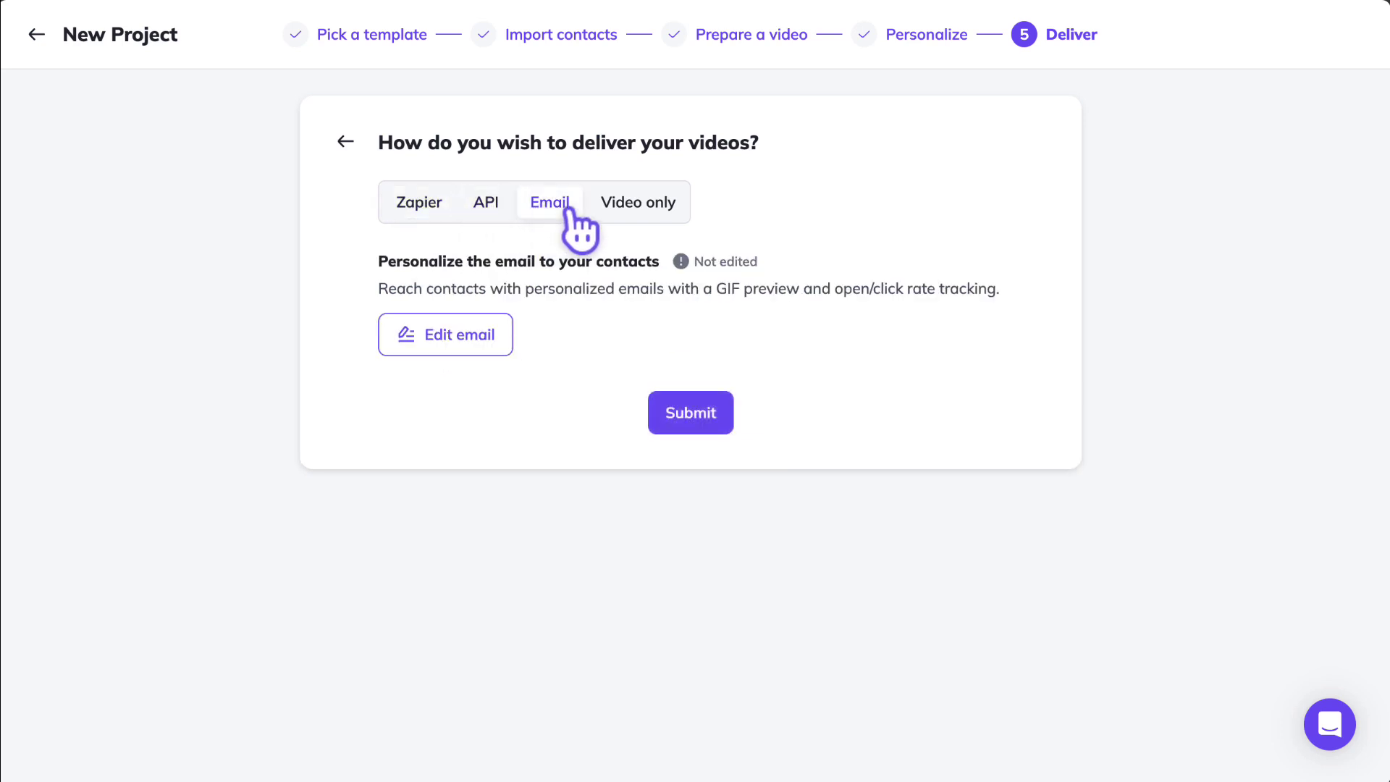
{"action": "left_click", "coordinate": [637, 204]}
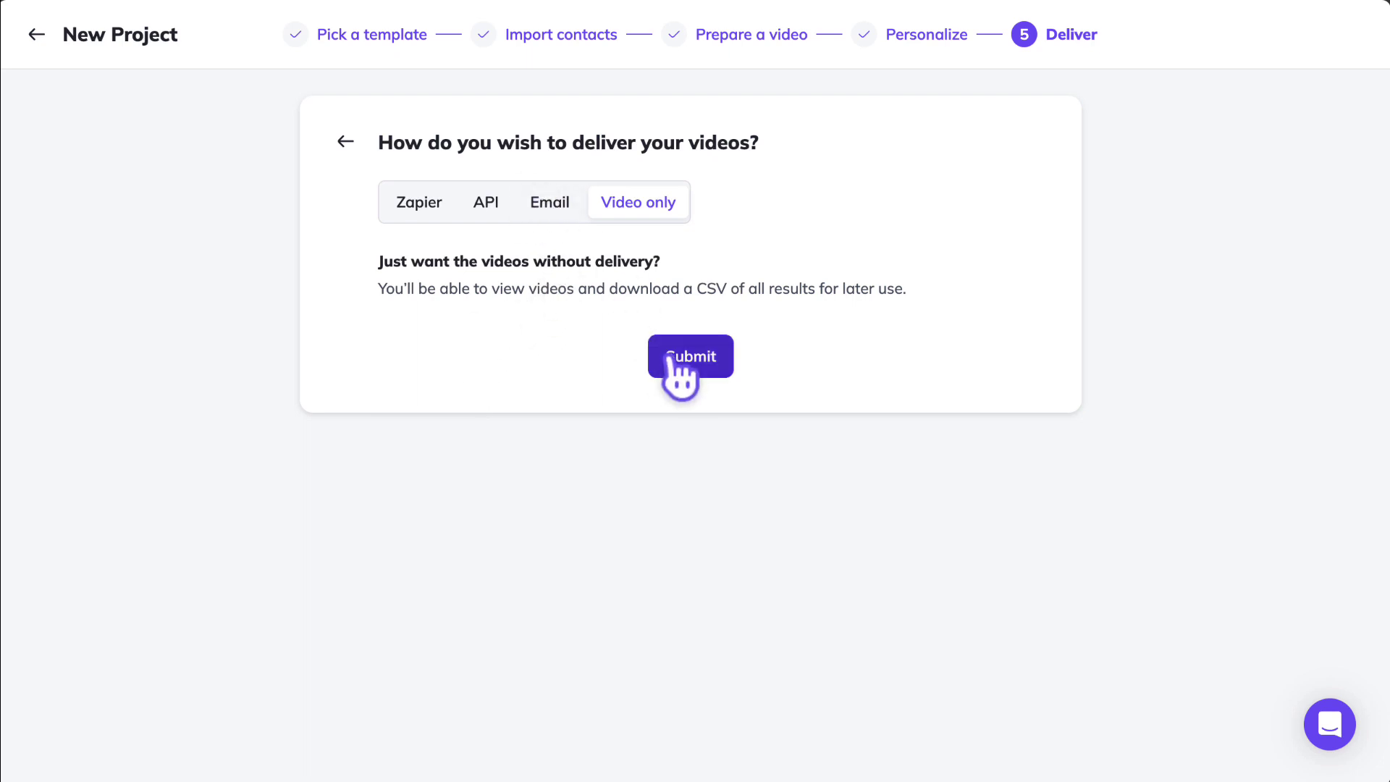
{"action": "left_click", "coordinate": [672, 359]}
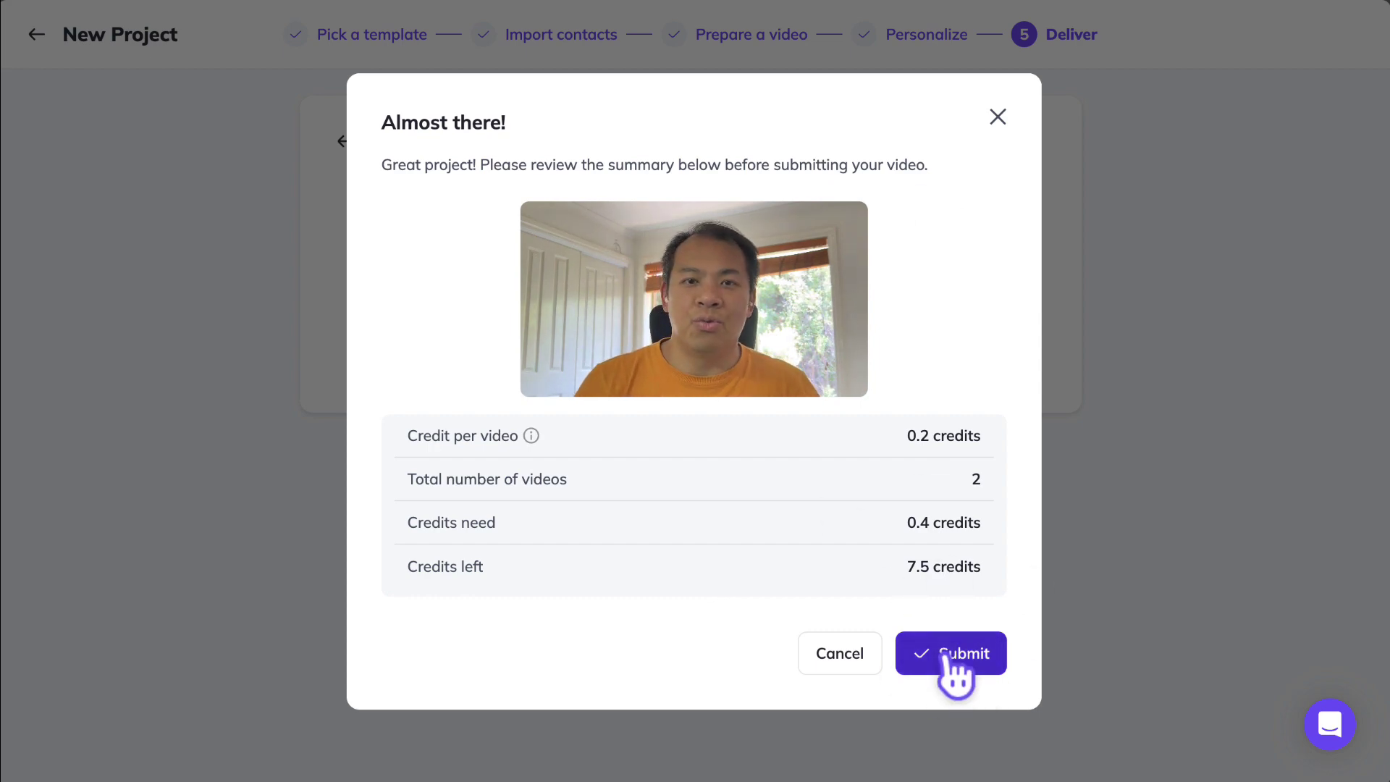
{"action": "left_click", "coordinate": [952, 659]}
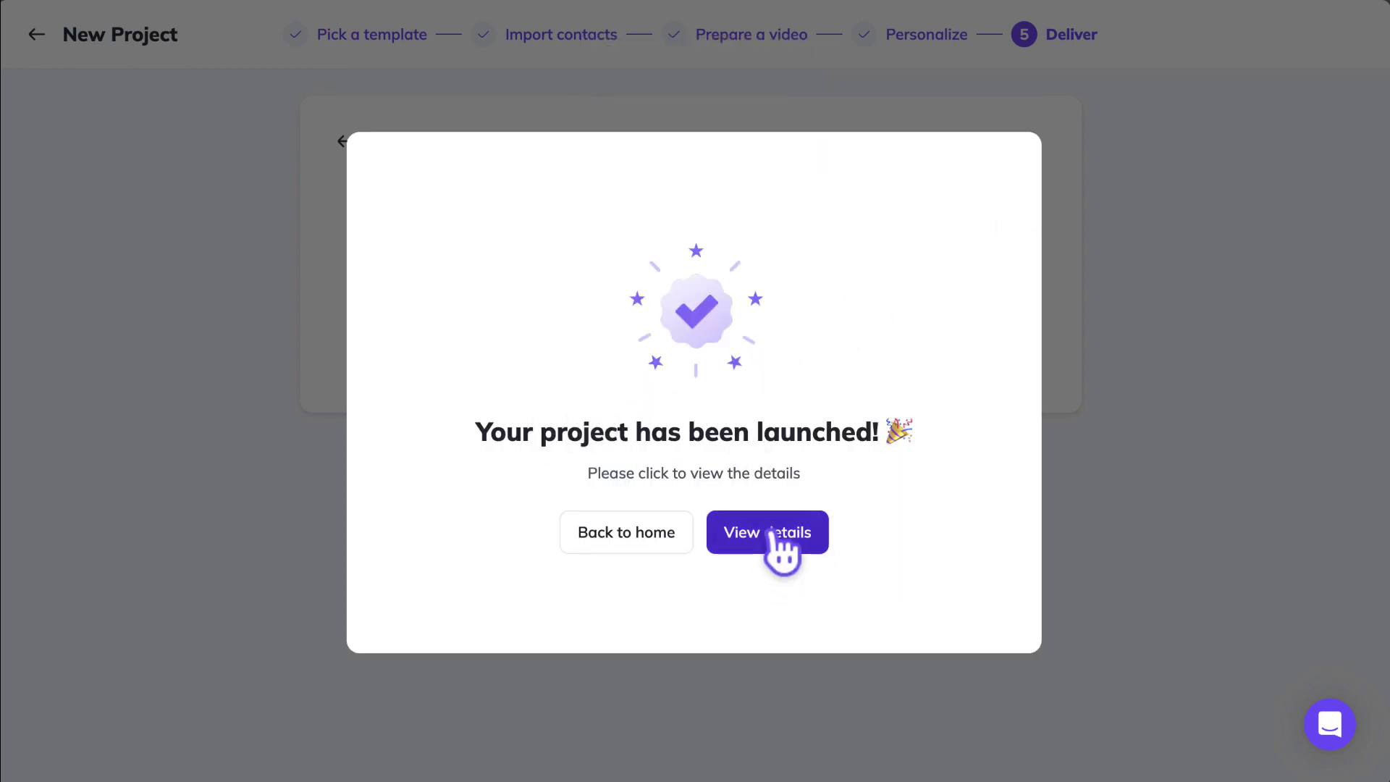
- Open the details of My New Project and watch the video generated for the second listed contact
{"action": "left_click", "coordinate": [782, 550]}
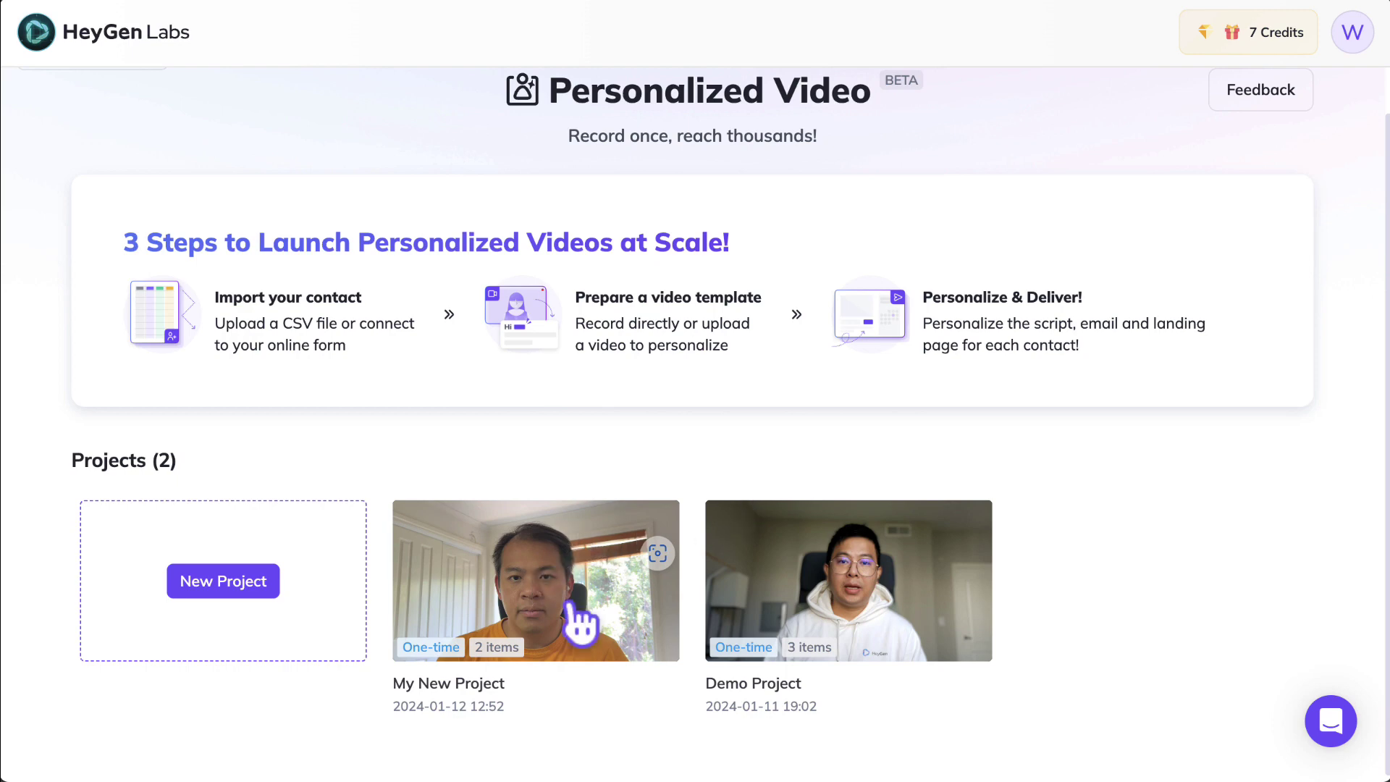
{"action": "left_click", "coordinate": [613, 608]}
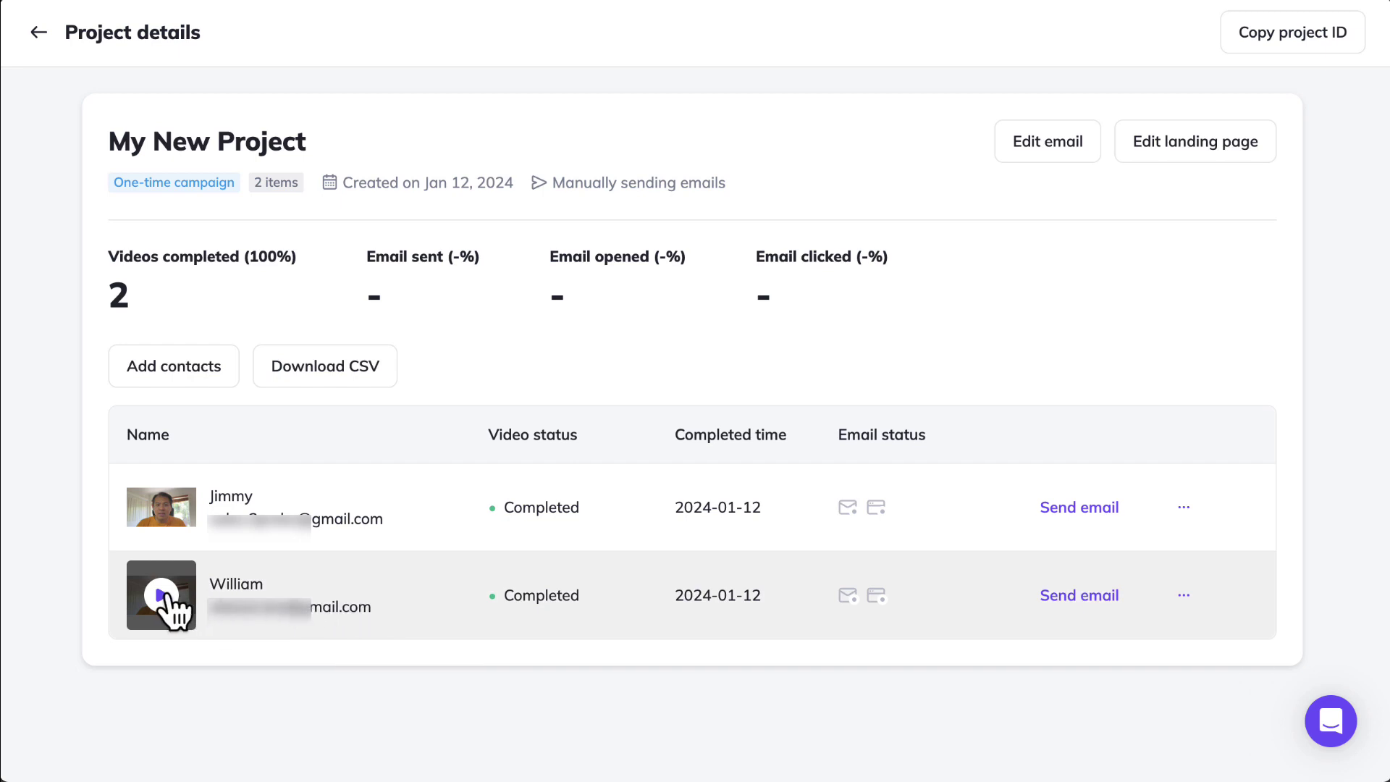
{"action": "left_click", "coordinate": [162, 595]}
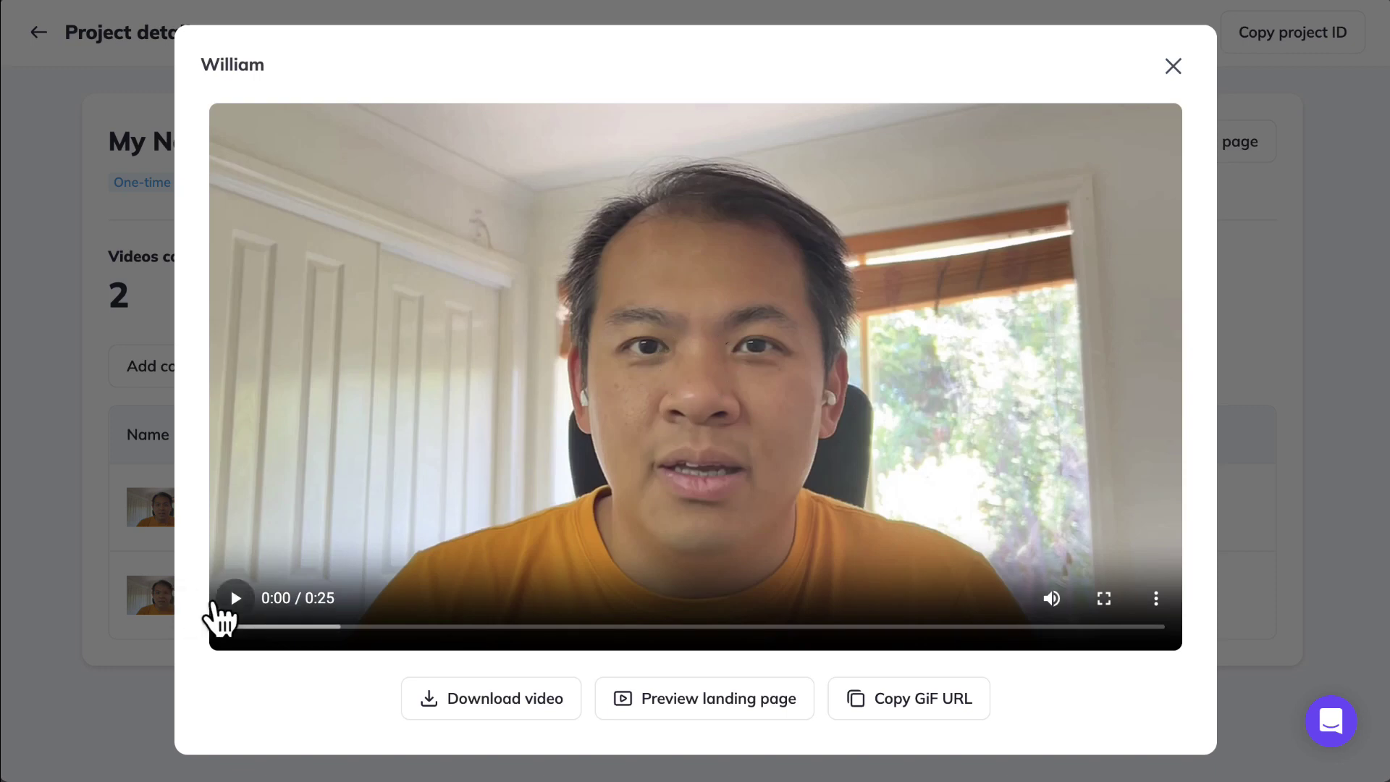
{"action": "left_click", "coordinate": [250, 607]}
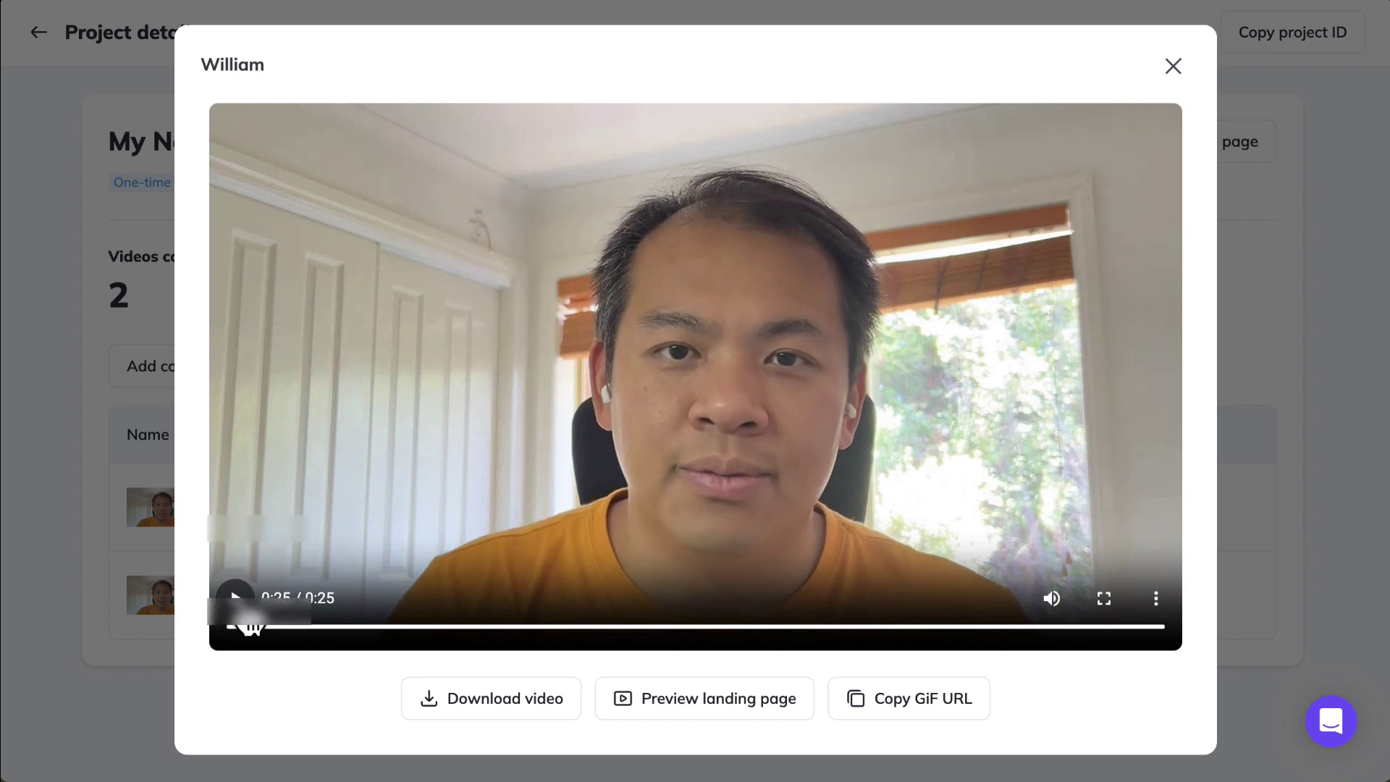
{"action": "left_click", "coordinate": [150, 671]}
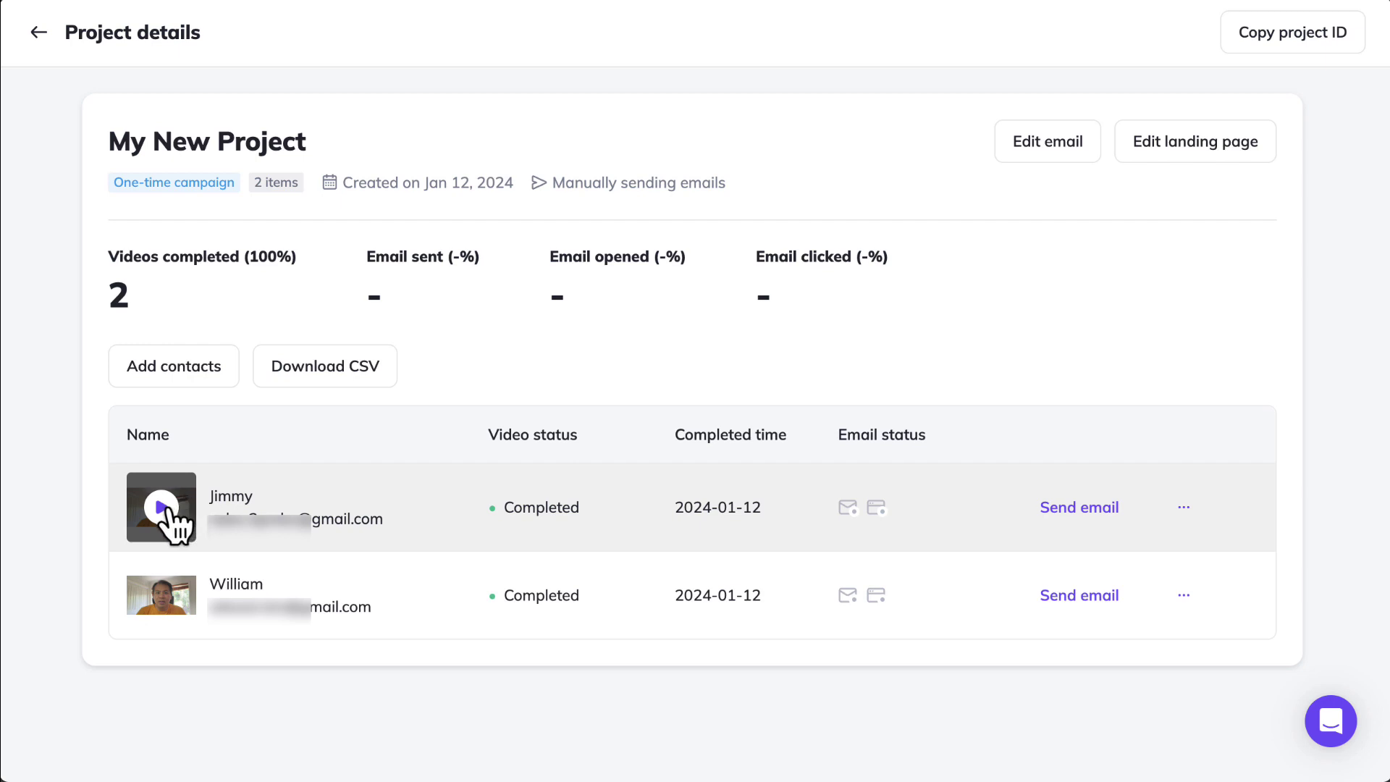
- Play the video generated for the first listed contact and close its preview
{"action": "left_click", "coordinate": [163, 508]}
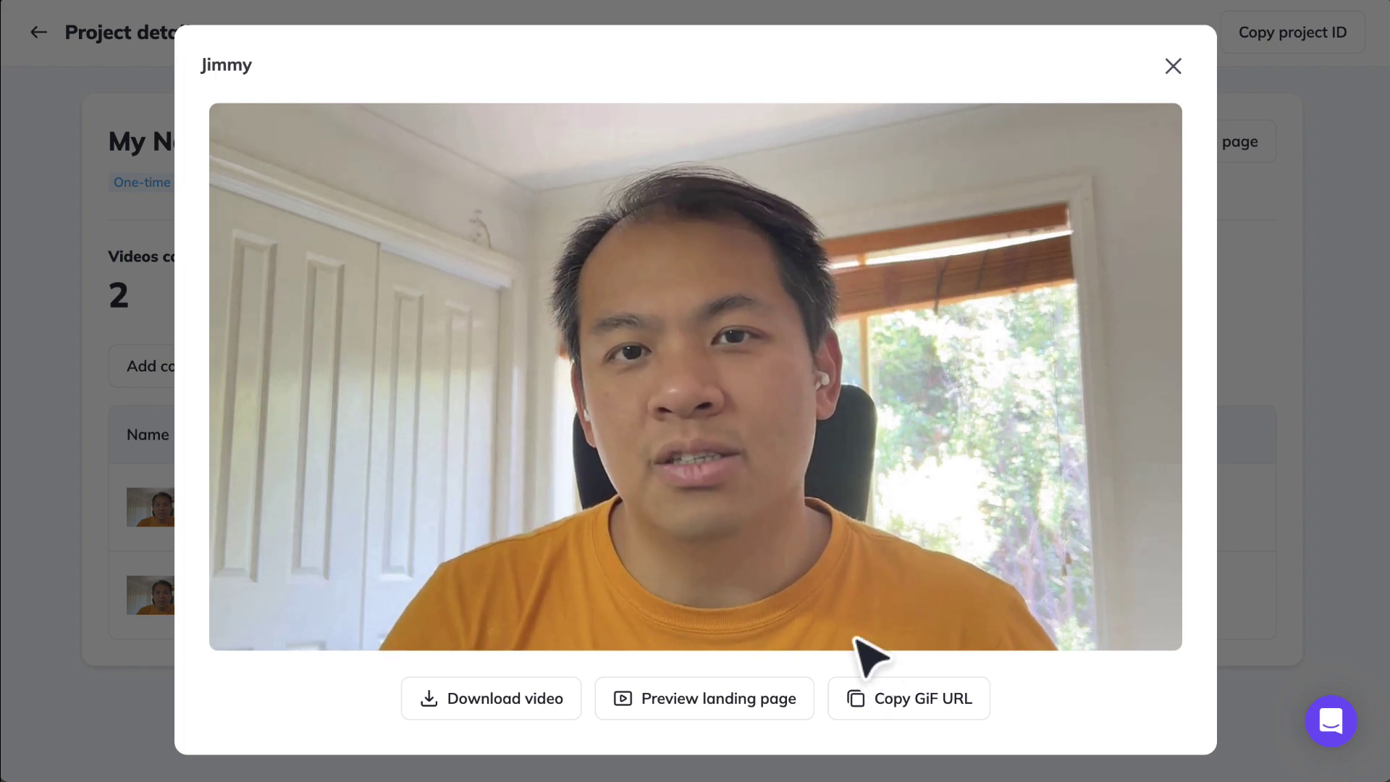
{"action": "mouse_move", "coordinate": [788, 561]}
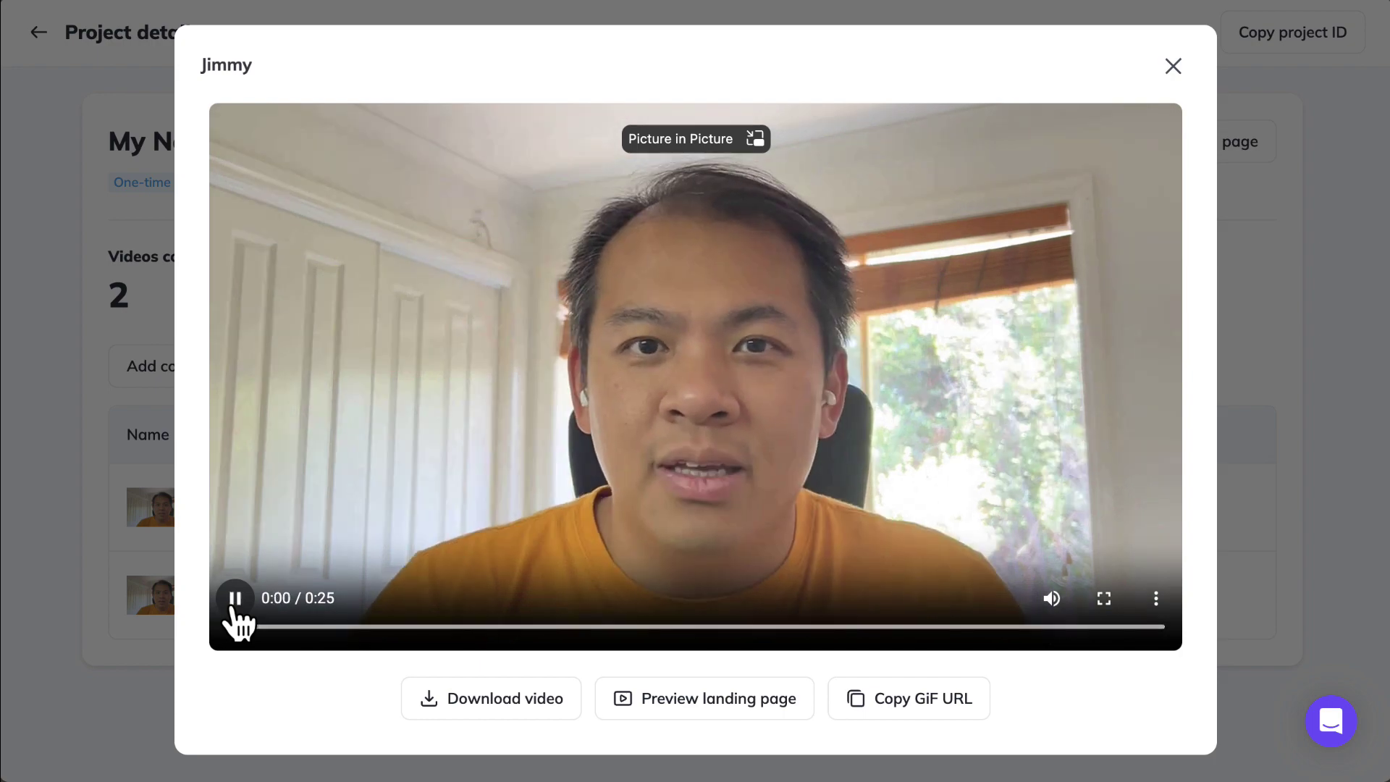
{"action": "left_click", "coordinate": [1174, 65]}
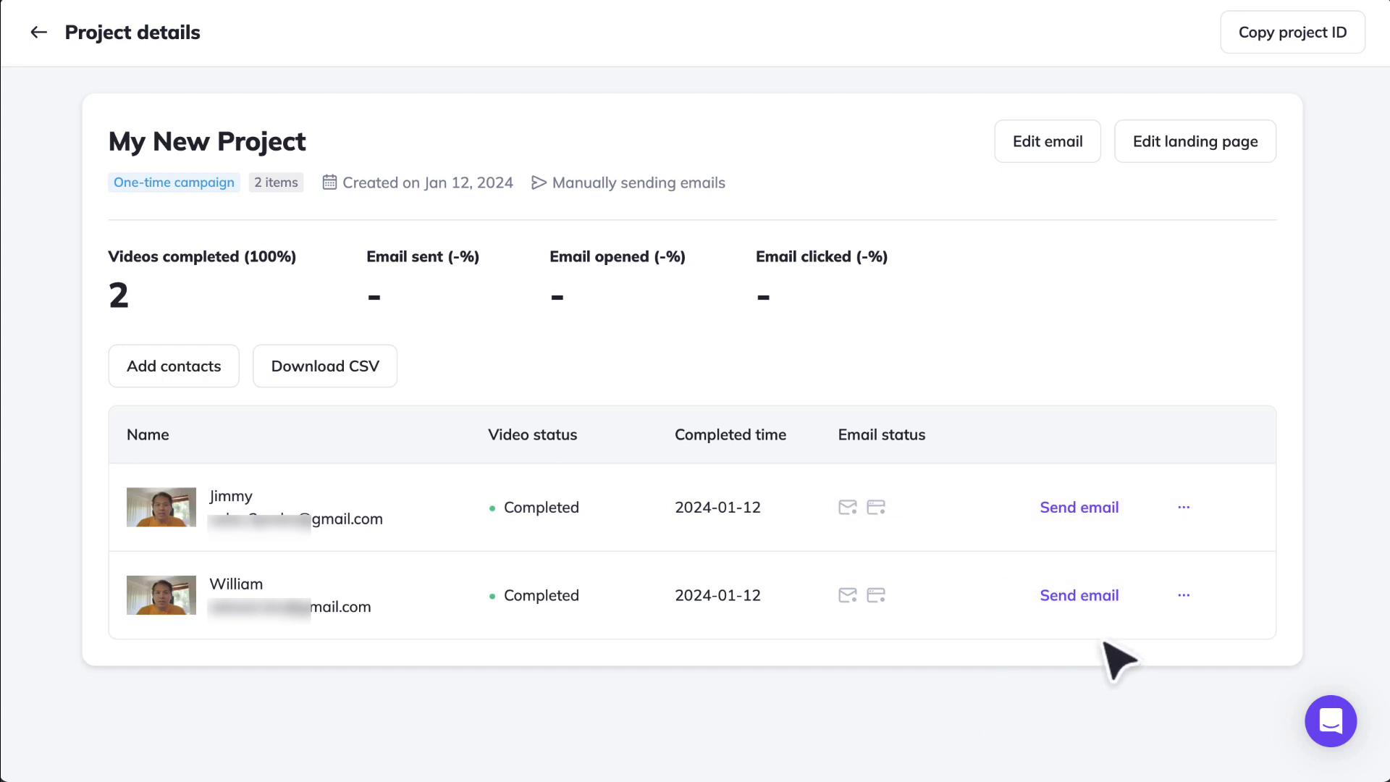
- Send the personalized video email to the second listed contact
{"action": "left_click", "coordinate": [1086, 608]}
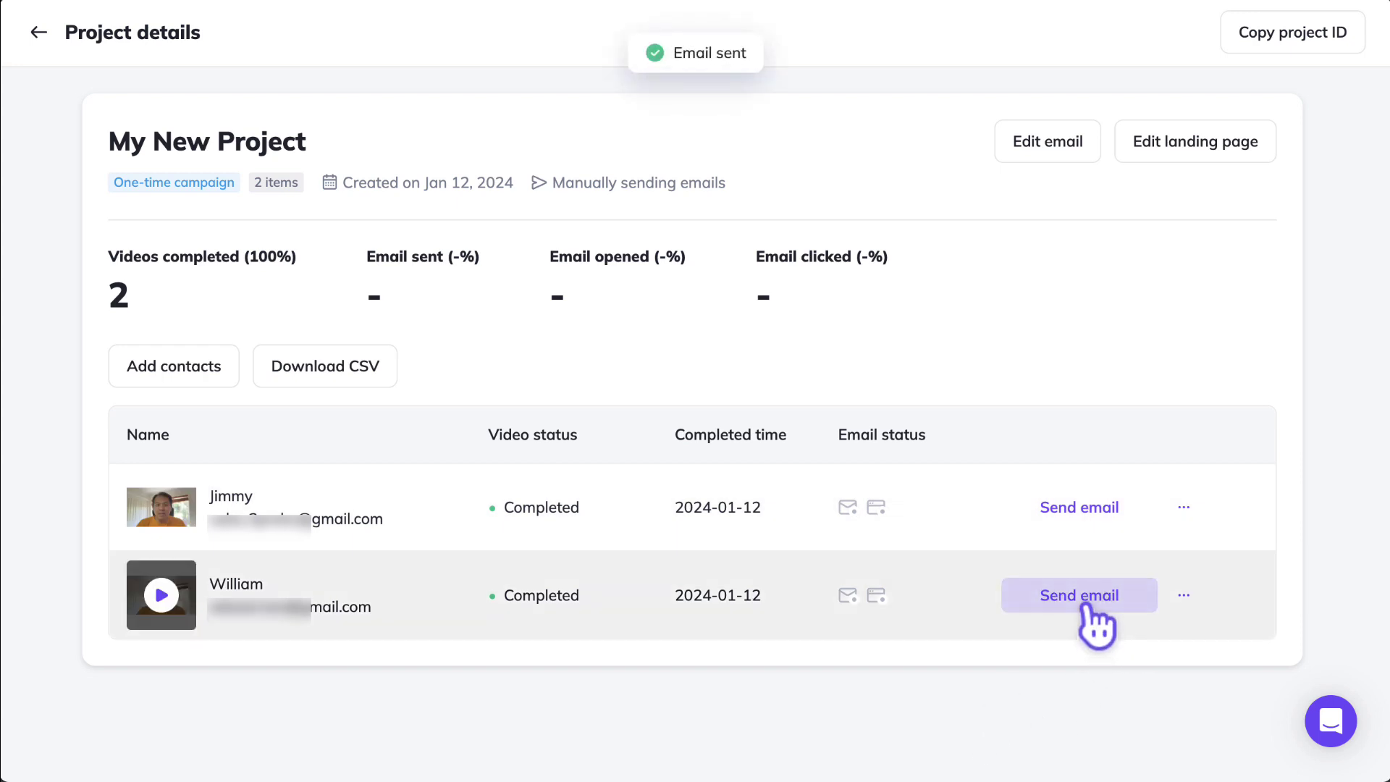
{"action": "left_click", "coordinate": [1184, 596]}
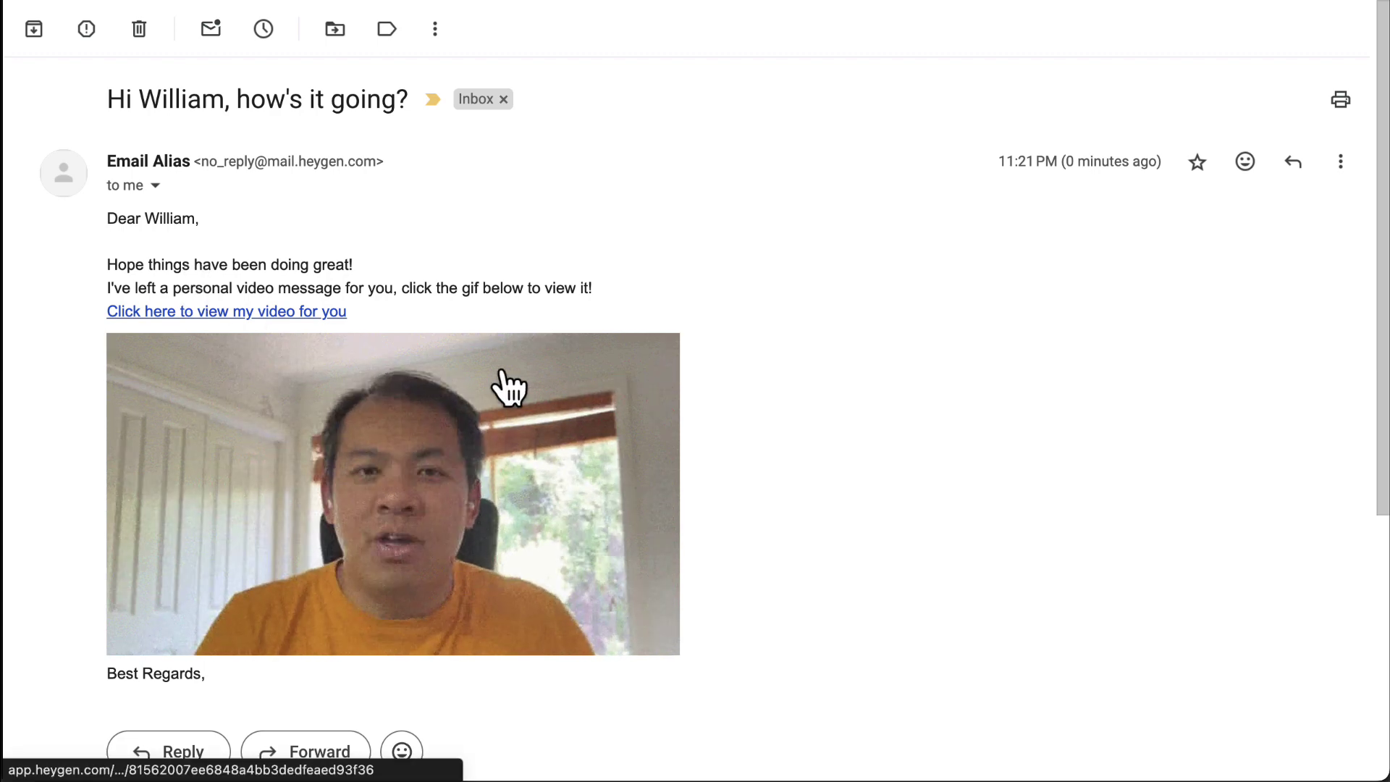
- Follow the video link in the email received in Gmail and review the contact's personalized landing page
{"action": "left_click", "coordinate": [289, 310]}
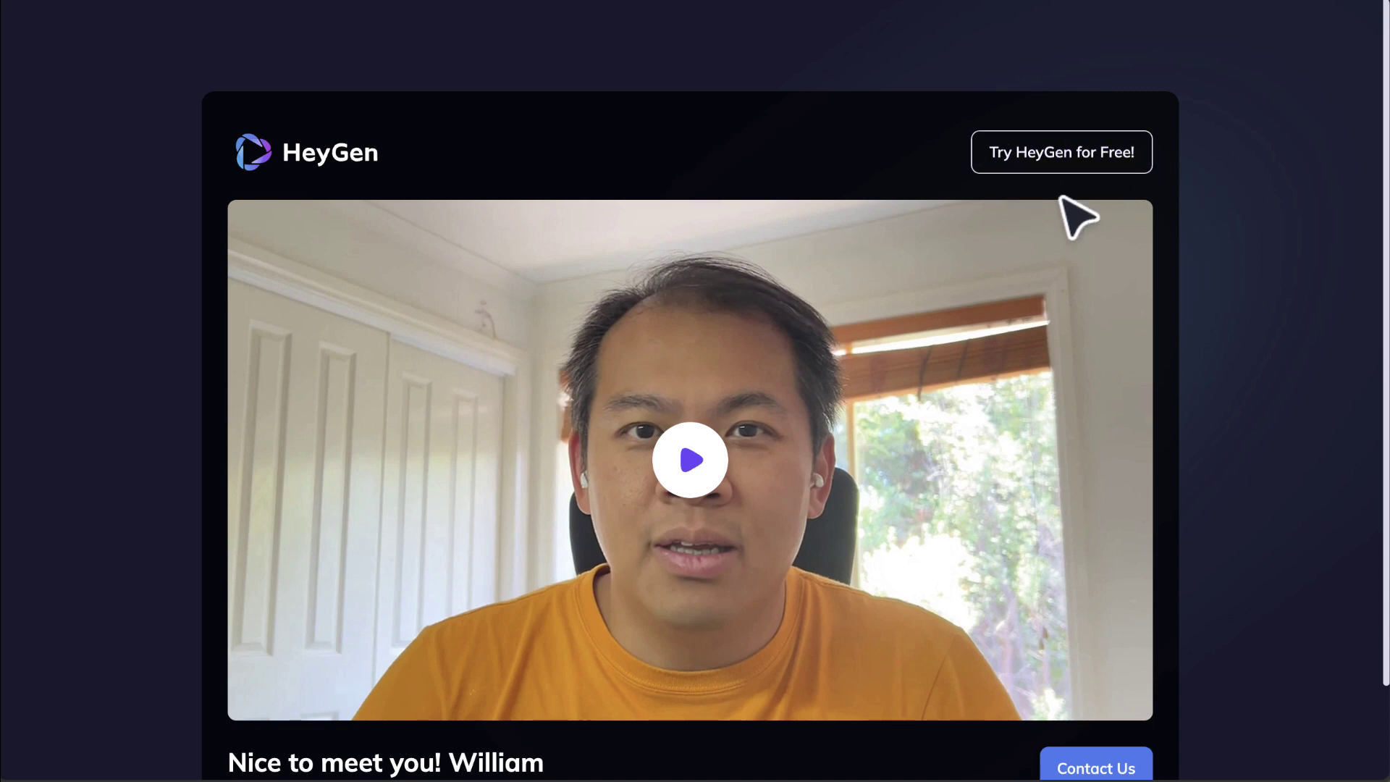
{"action": "scroll", "coordinate": [1132, 406], "scroll_direction": "down", "scroll_amount": 2}
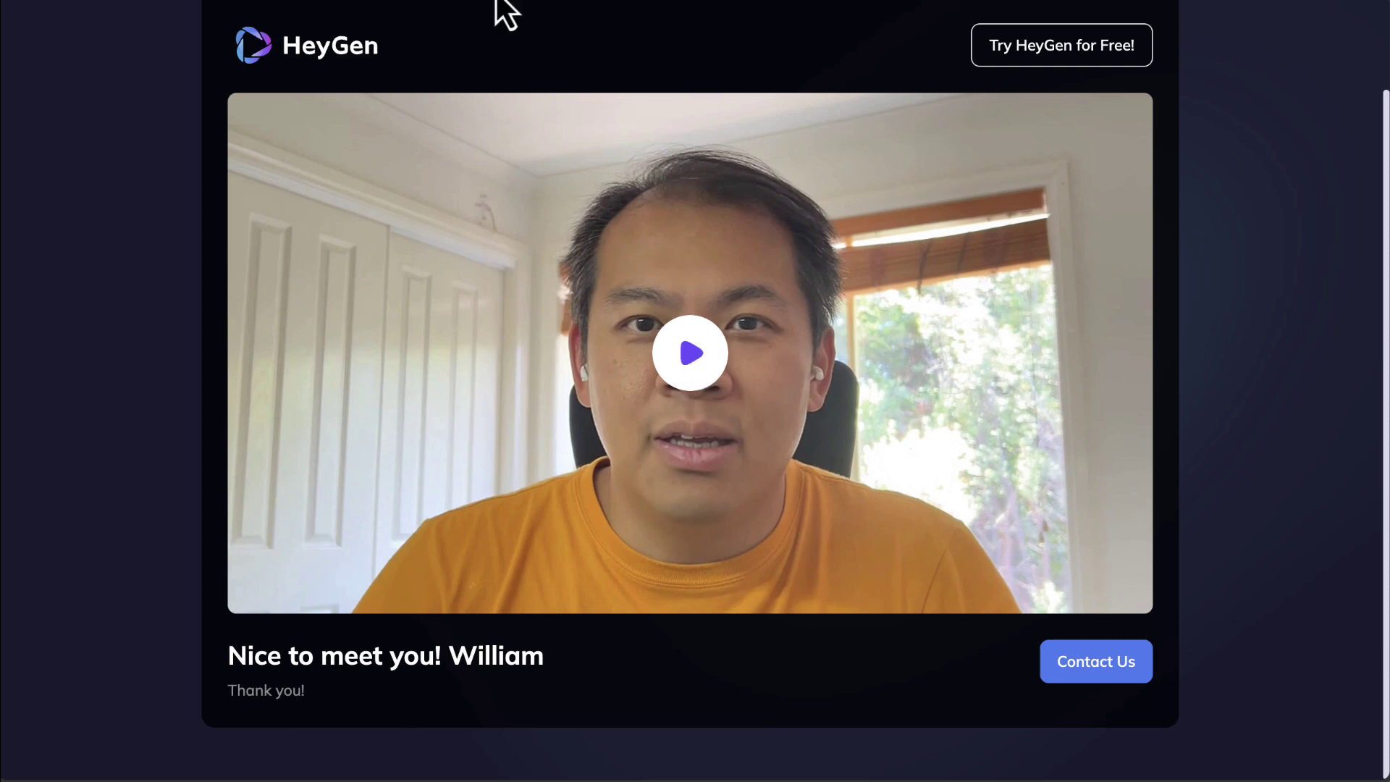
{"action": "scroll", "coordinate": [670, 277], "scroll_direction": "up", "scroll_amount": 1}
{"action": "scroll", "coordinate": [670, 277], "scroll_direction": "up", "scroll_amount": 1}
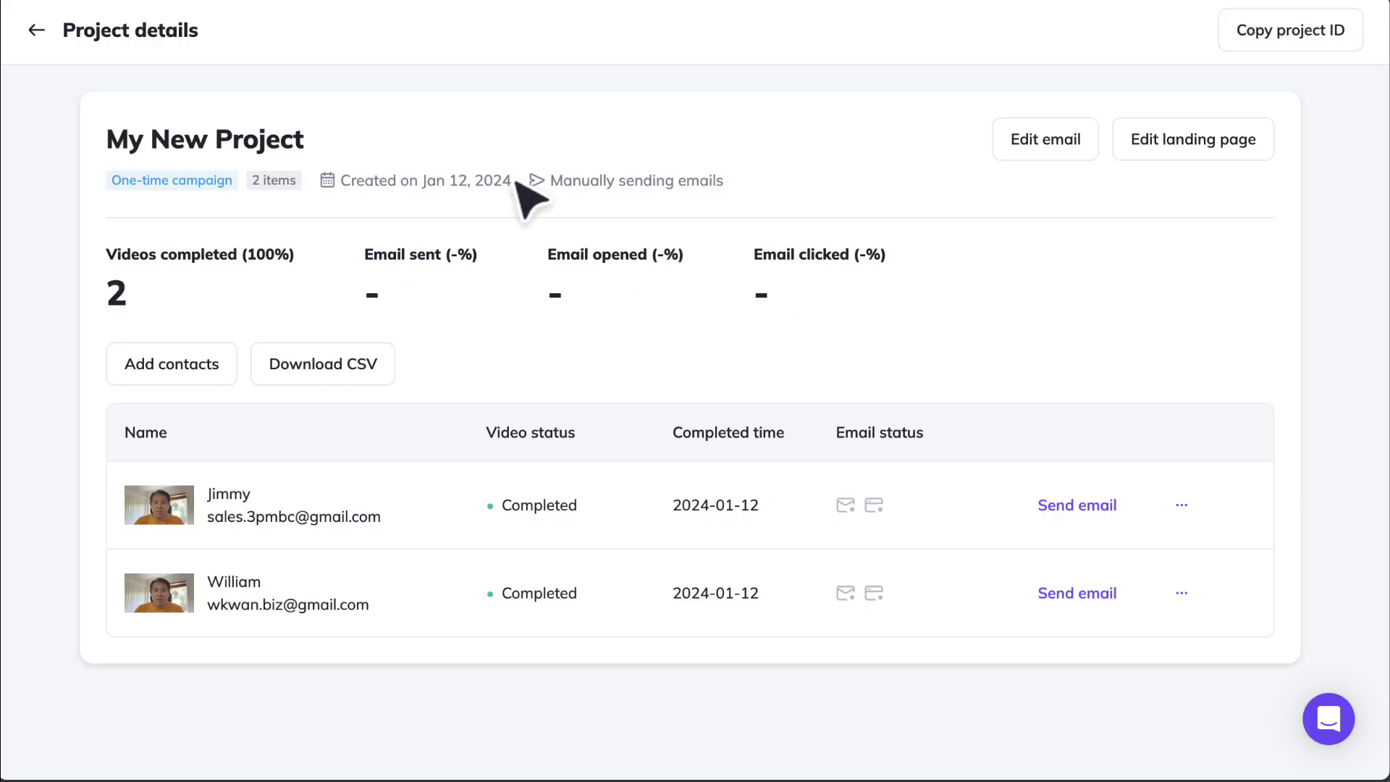
- Return to the projects overview and start a new project with the "Use the original video" template
{"action": "left_click", "coordinate": [34, 31]}
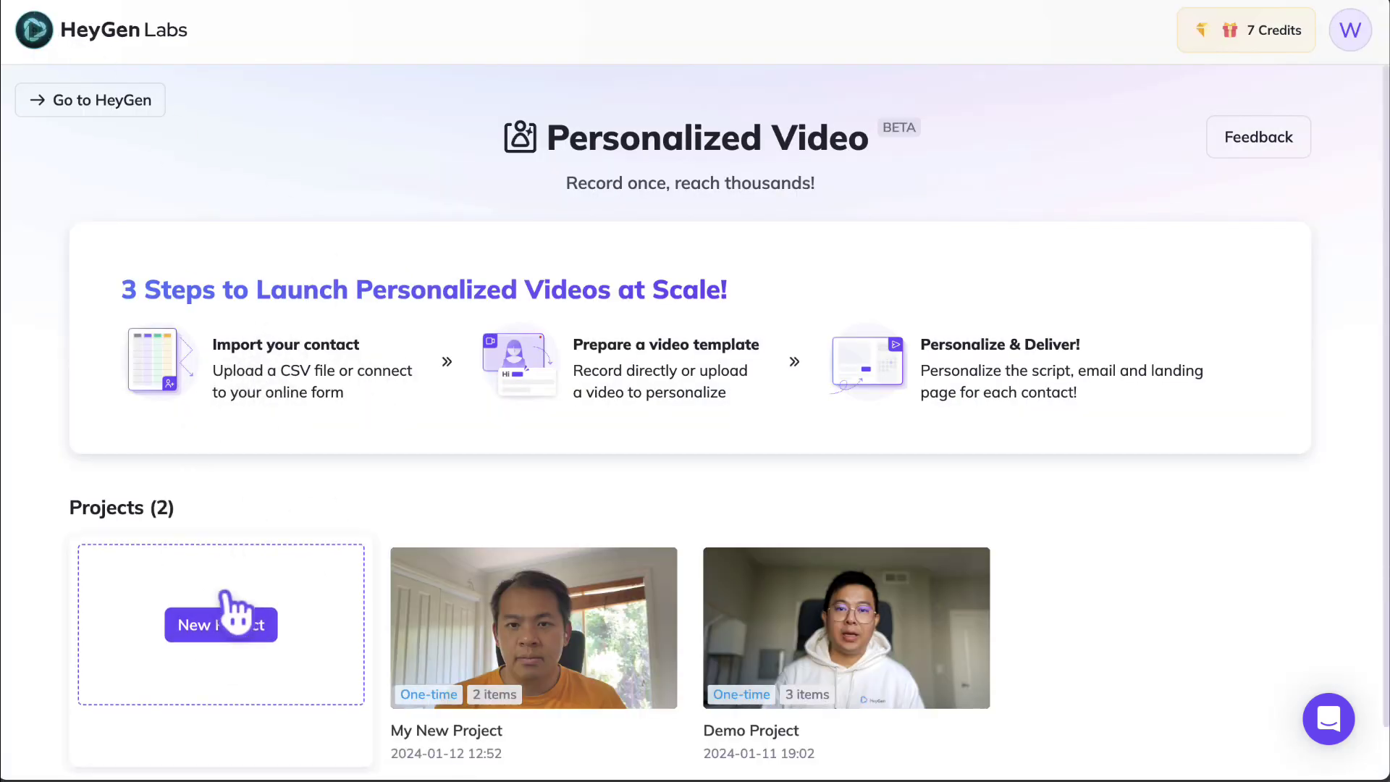
{"action": "left_click", "coordinate": [236, 618]}
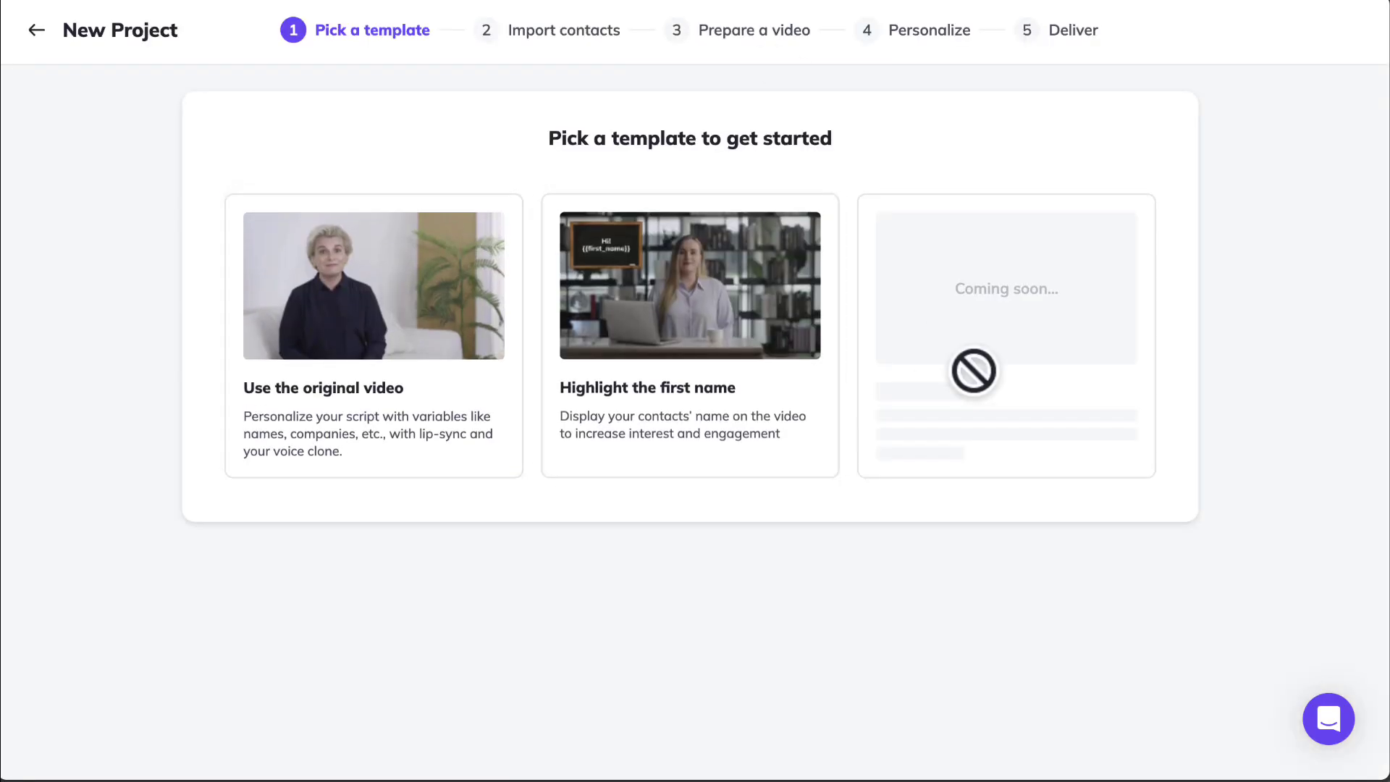
{"action": "left_click", "coordinate": [414, 378]}
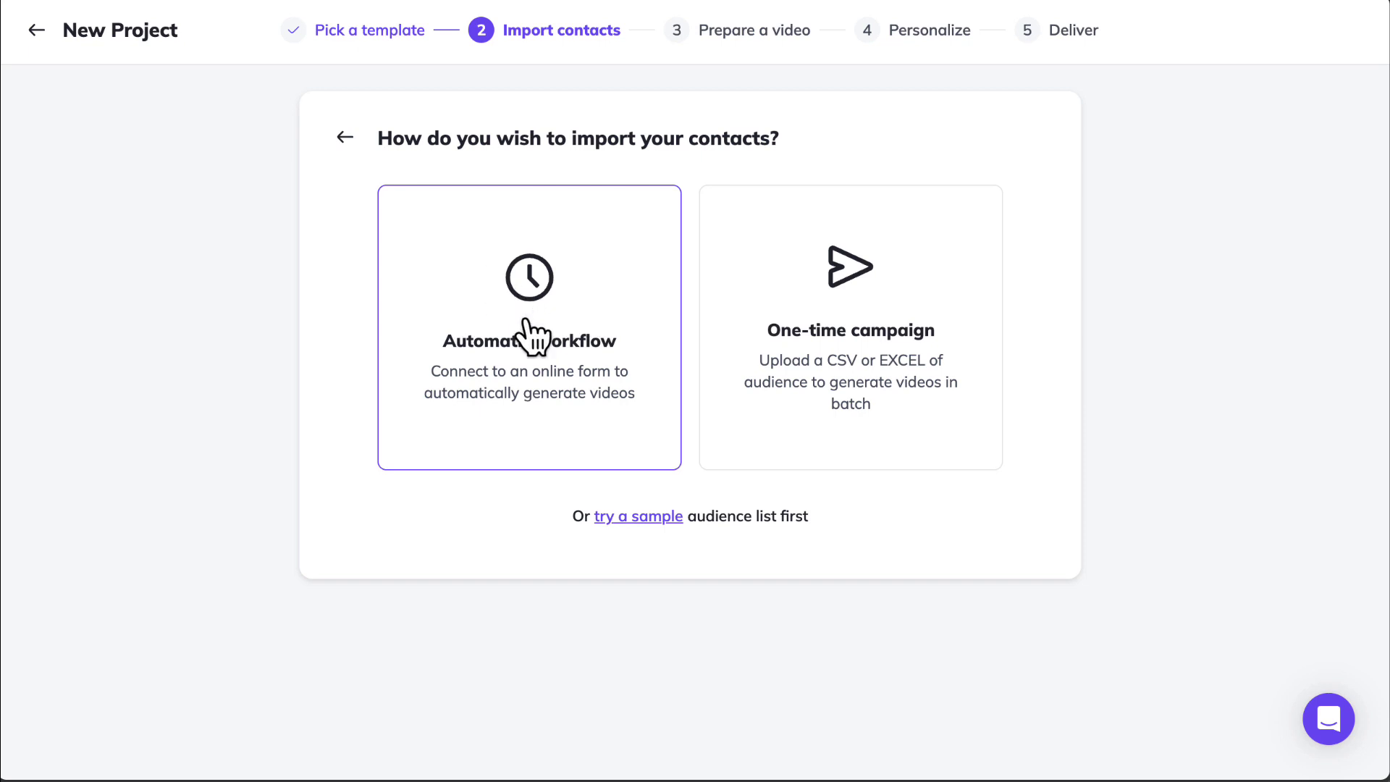
- Review the Typeform and Zapier connection settings of the automatic workflow, and return to the contact import choice
{"action": "left_click", "coordinate": [528, 382]}
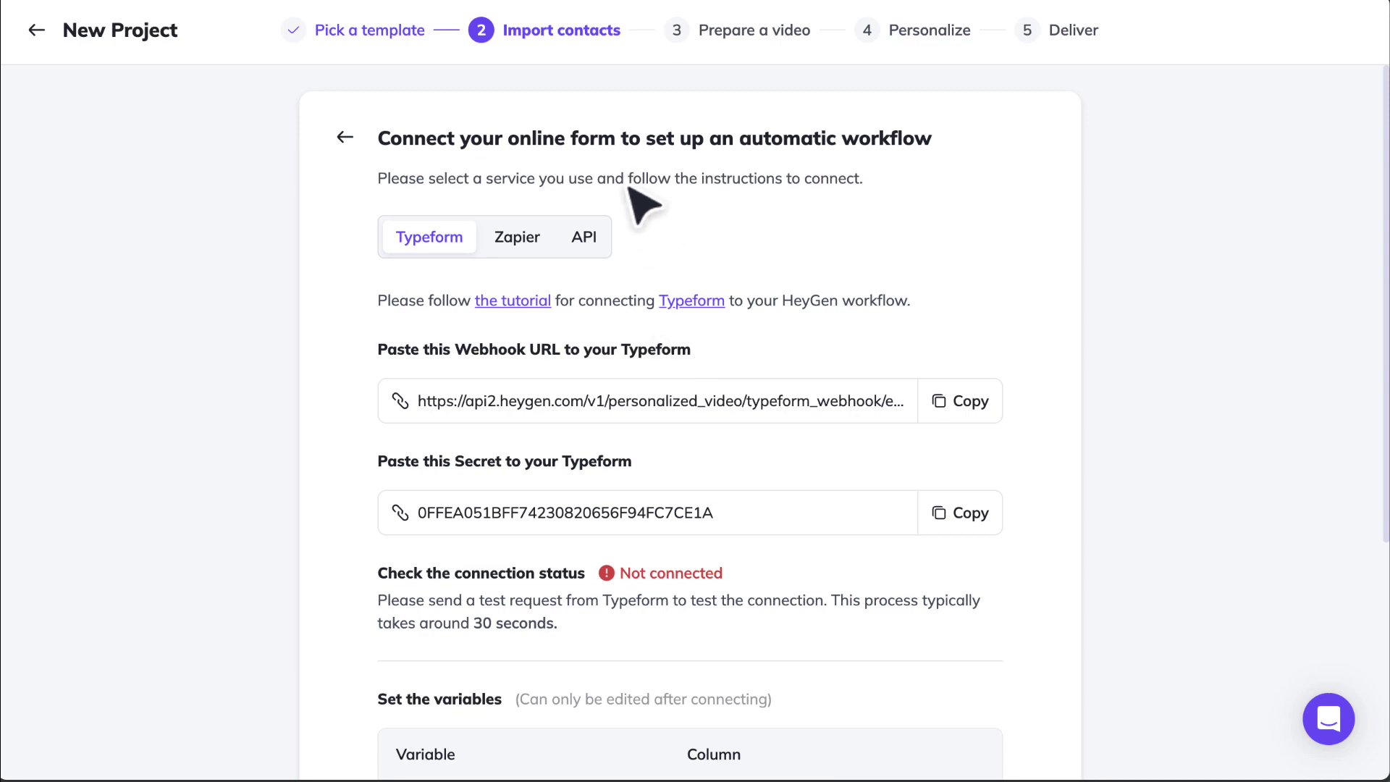
{"action": "scroll", "coordinate": [739, 485], "scroll_direction": "down", "scroll_amount": 5}
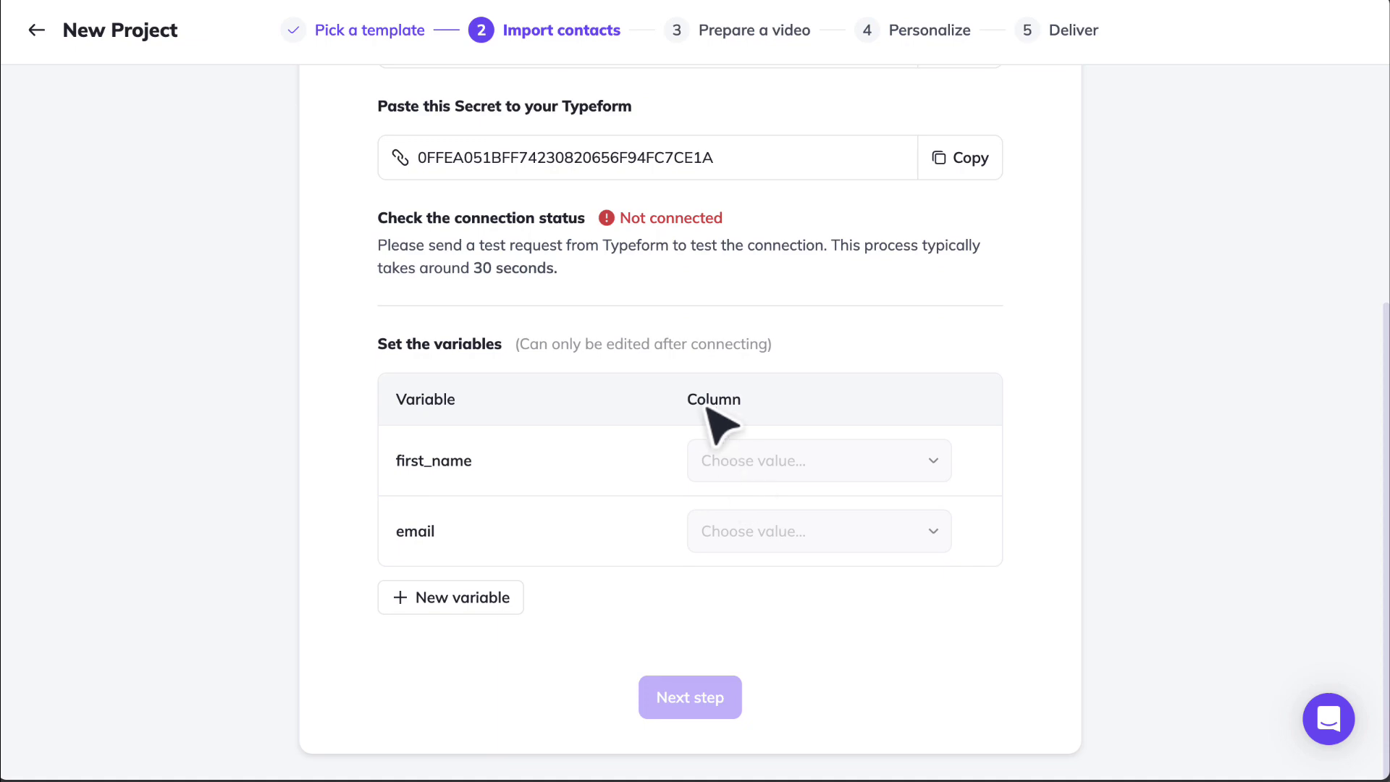
{"action": "scroll", "coordinate": [713, 416], "scroll_direction": "up", "scroll_amount": 5}
{"action": "left_click", "coordinate": [516, 239]}
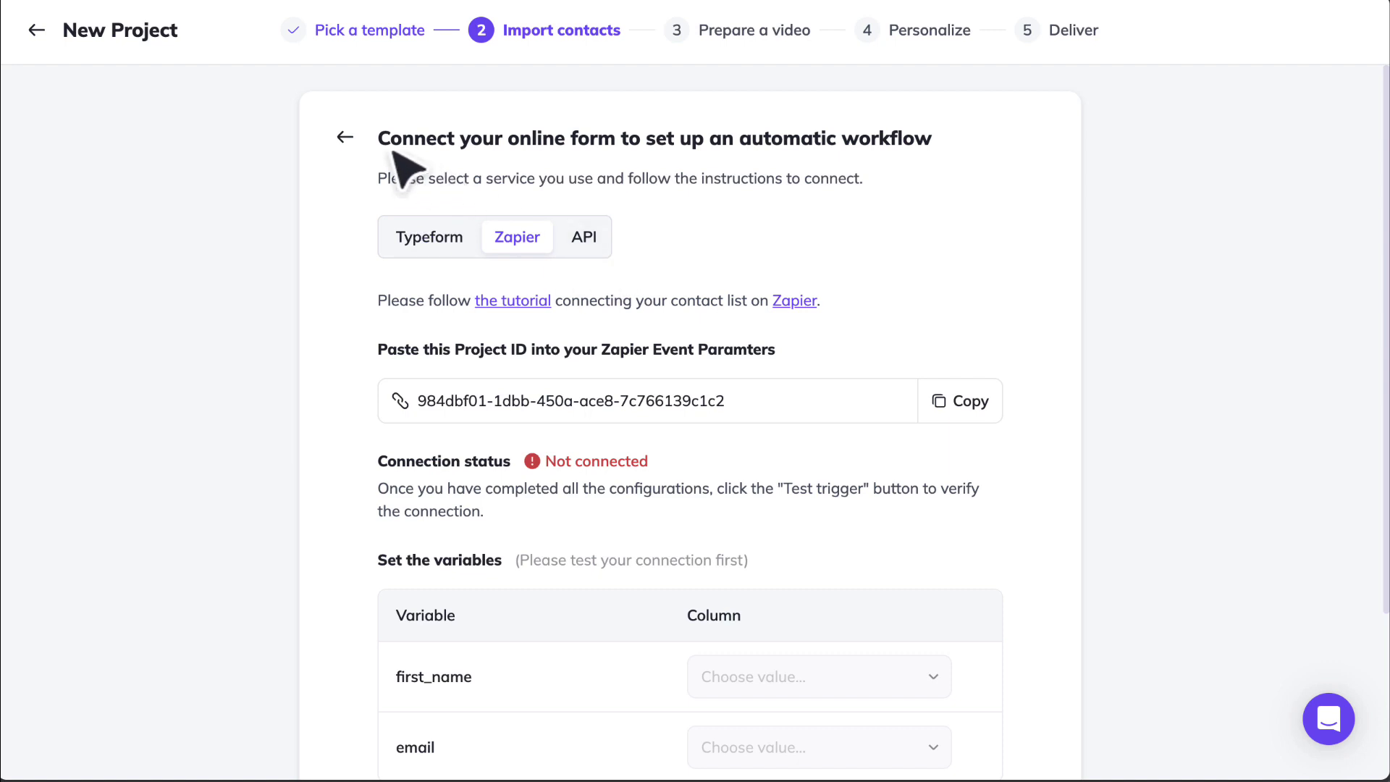
{"action": "left_click", "coordinate": [360, 146]}
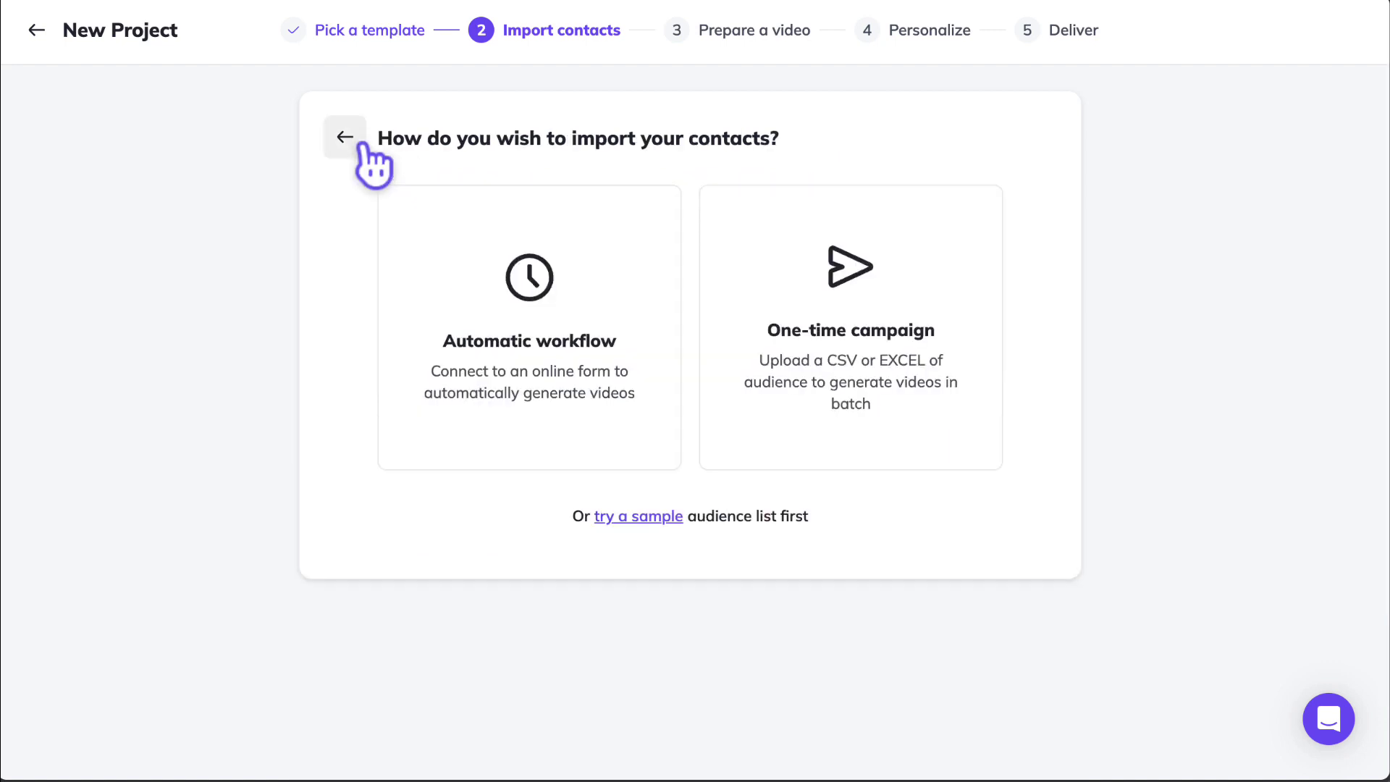